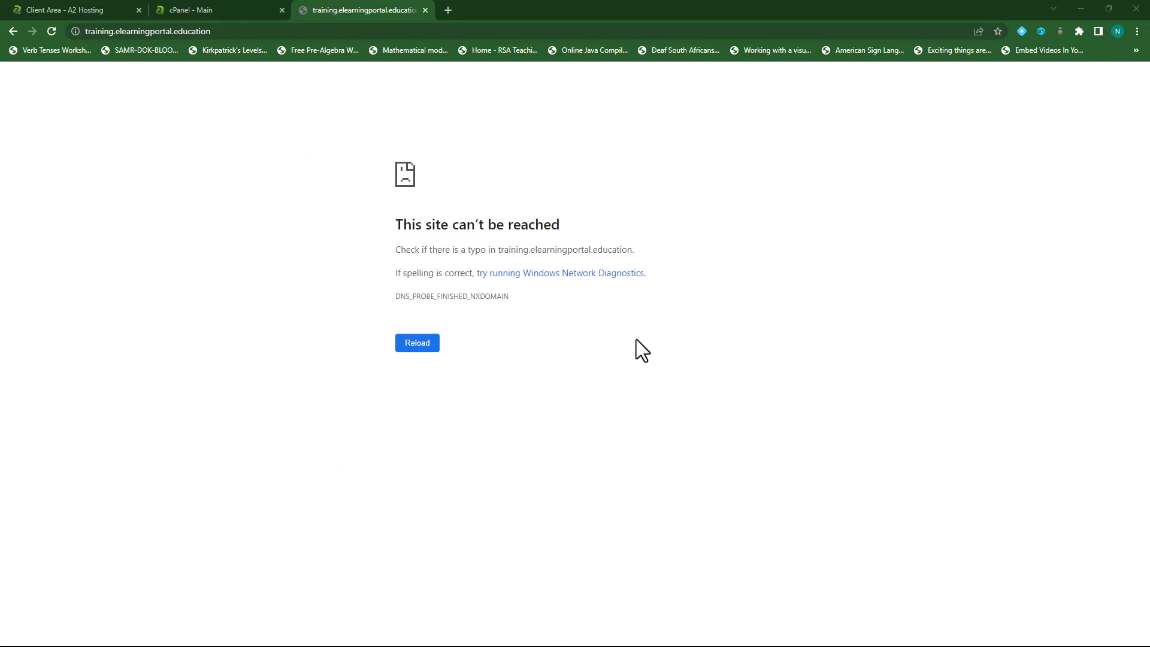
# Step: Check the SQL dump and two ZIP backups in the Backup Moodle folder, then return to the cPanel dashboard
pyautogui.press('super')
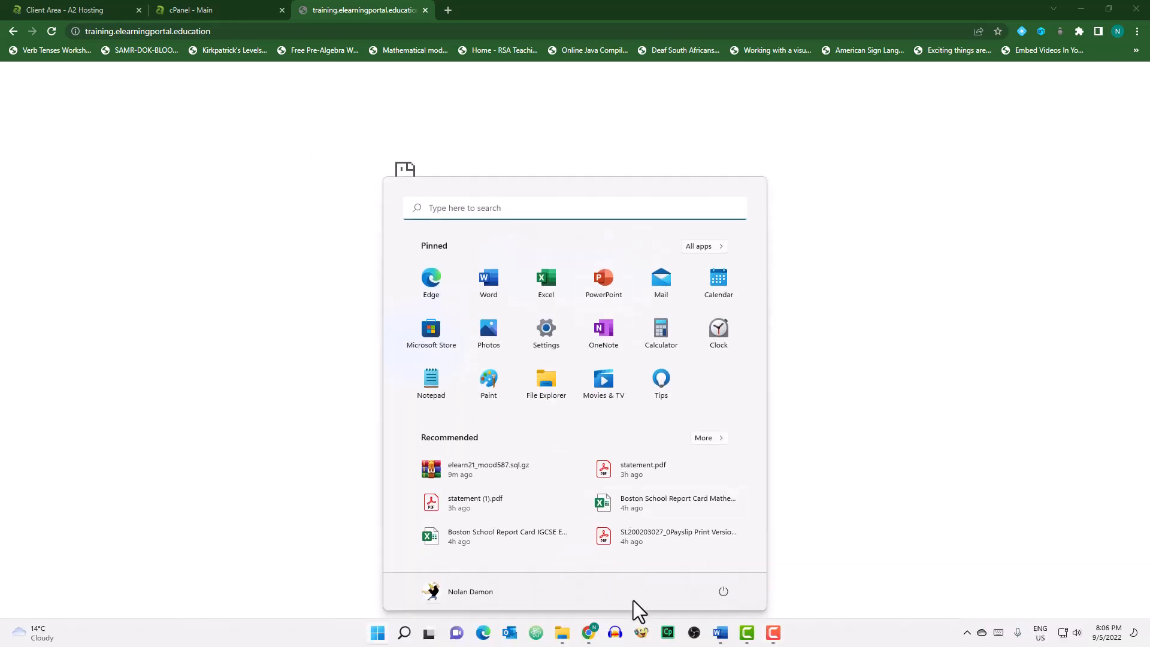
pyautogui.click(562, 636)
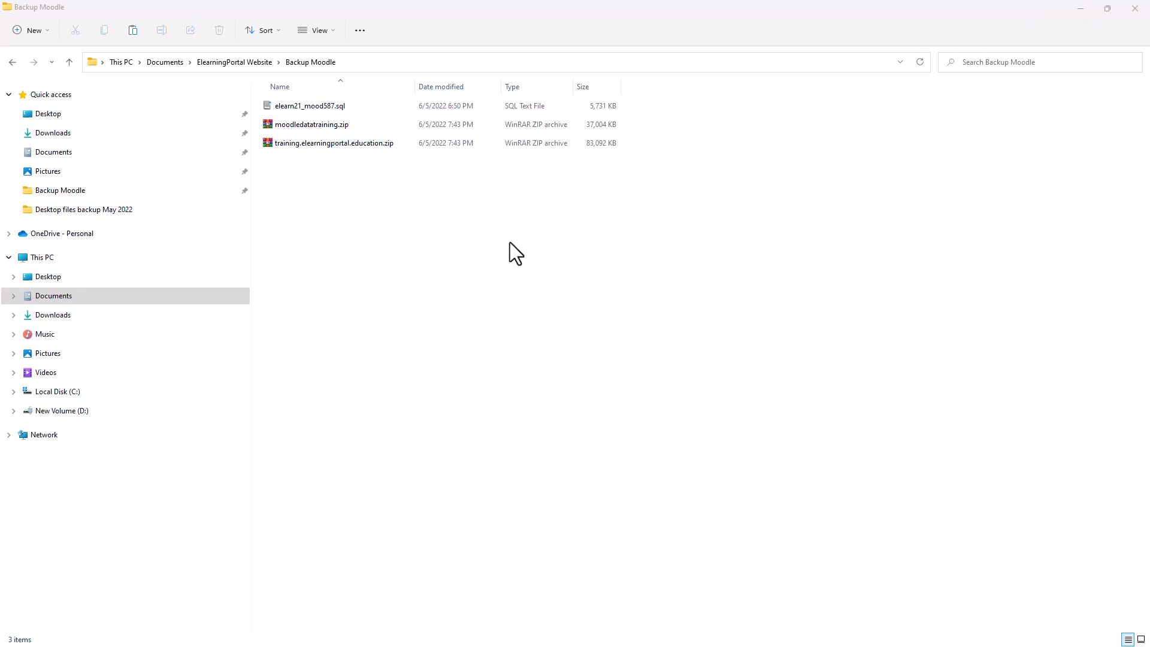
pyautogui.click(1082, 10)
pyautogui.click(216, 11)
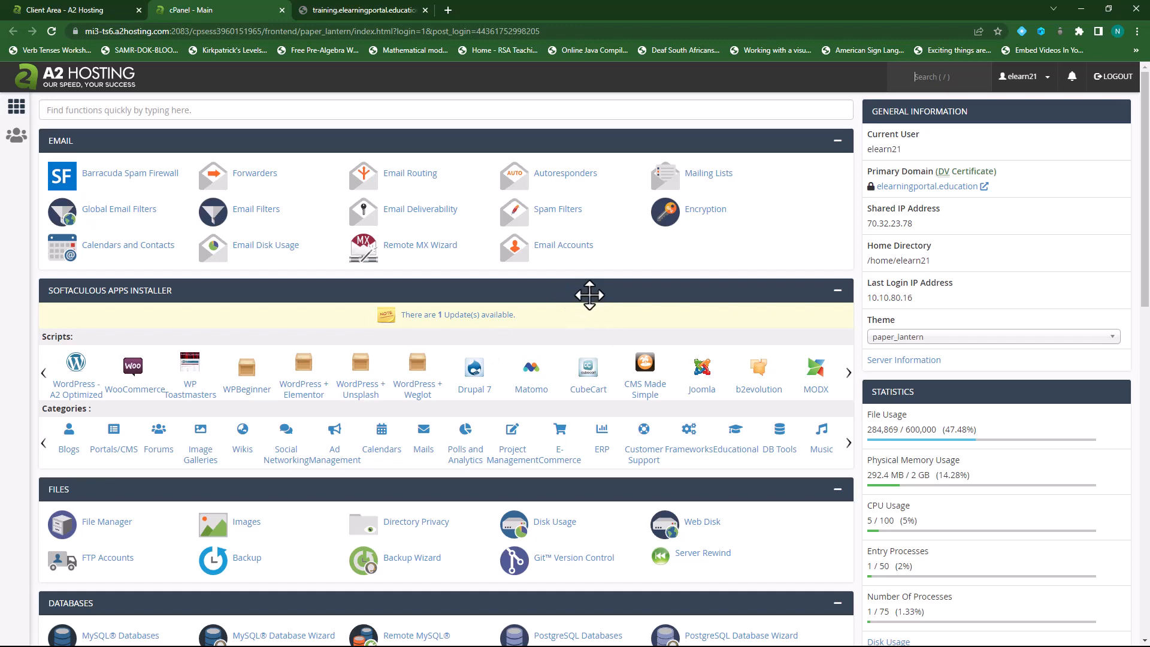
# Step: Create the MySQL database elearn21_training by entering 'training' under New Database
pyautogui.scroll(-4, 587, 297)
pyautogui.scroll(-1, 590, 294)
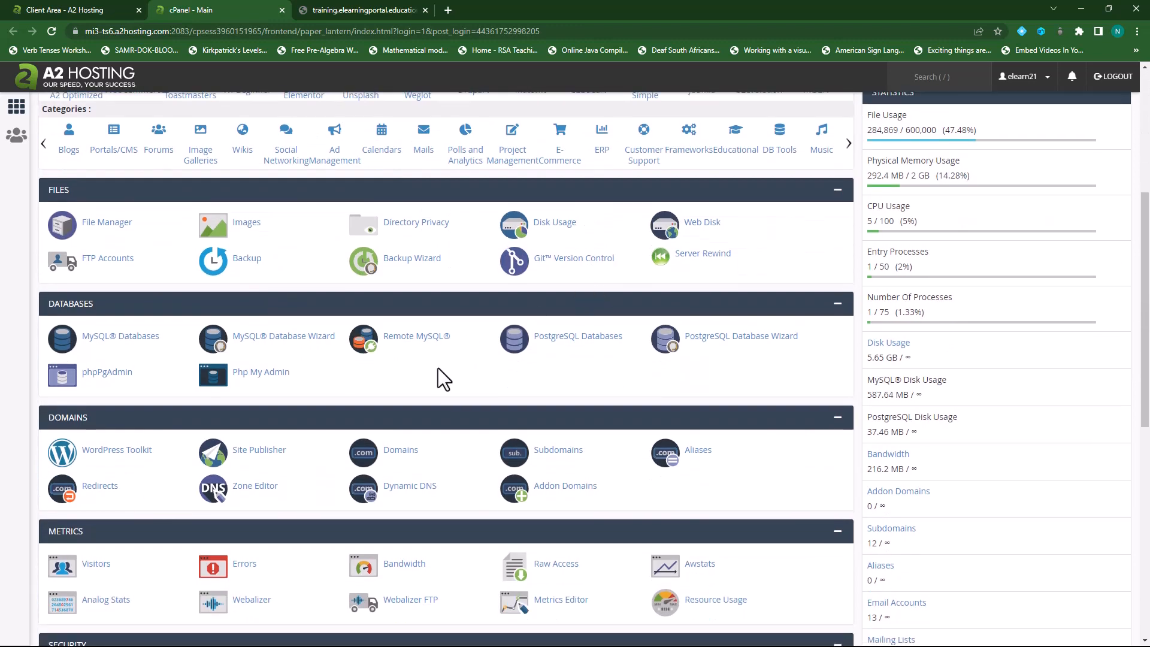
pyautogui.click(123, 338)
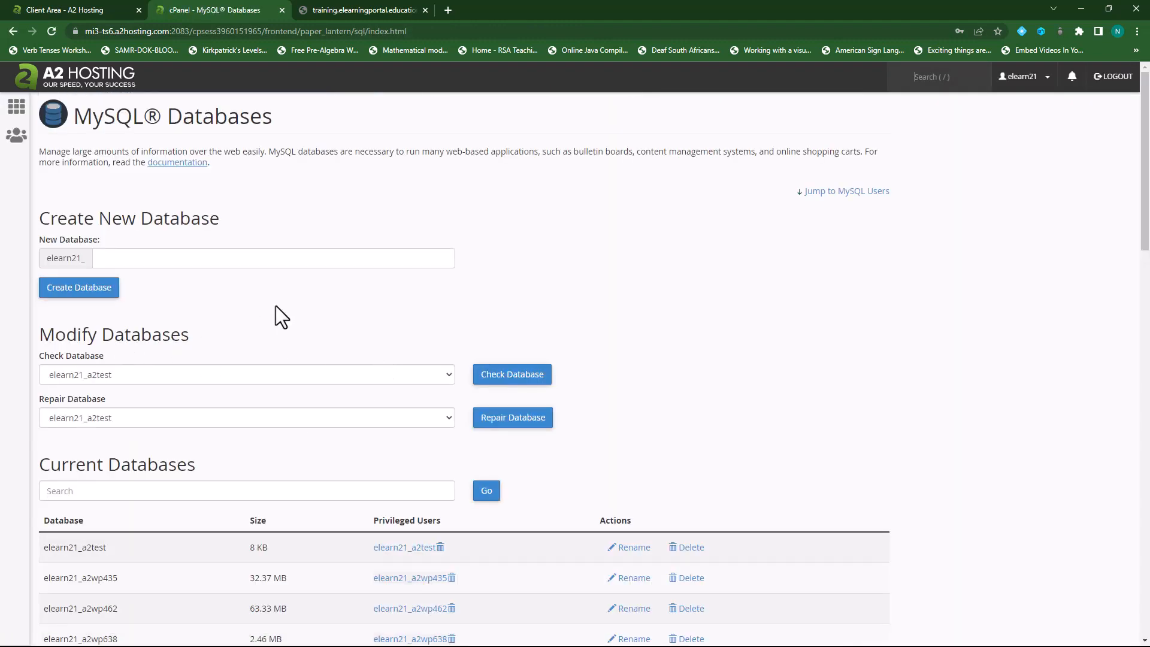
pyautogui.click(239, 258)
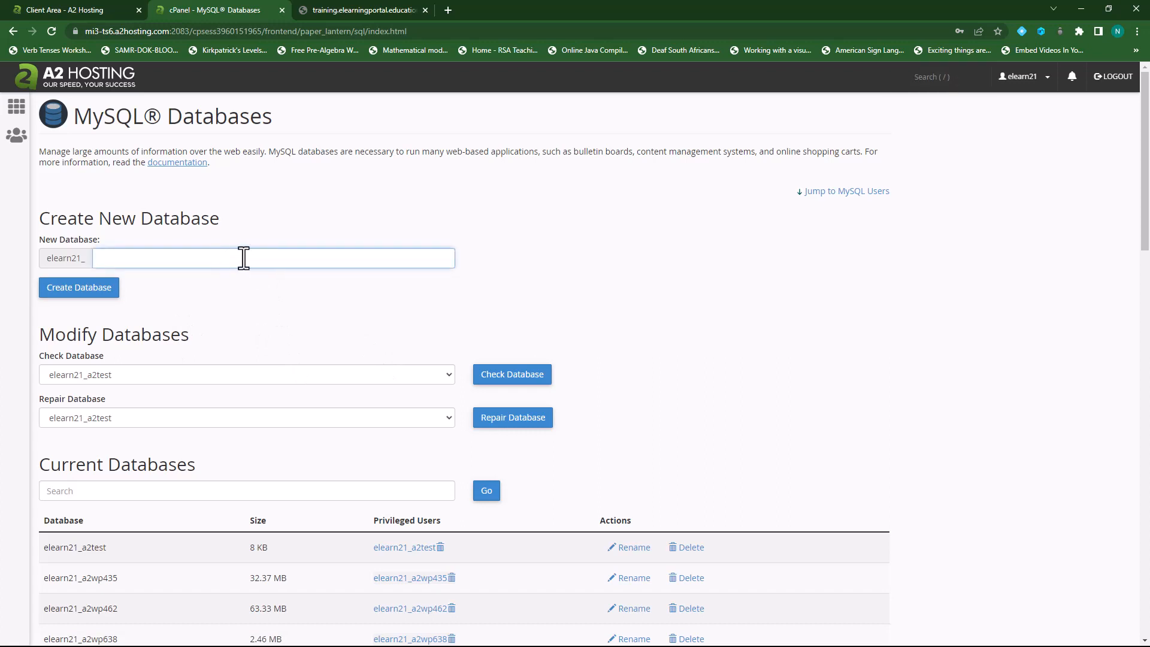
pyautogui.write('training')
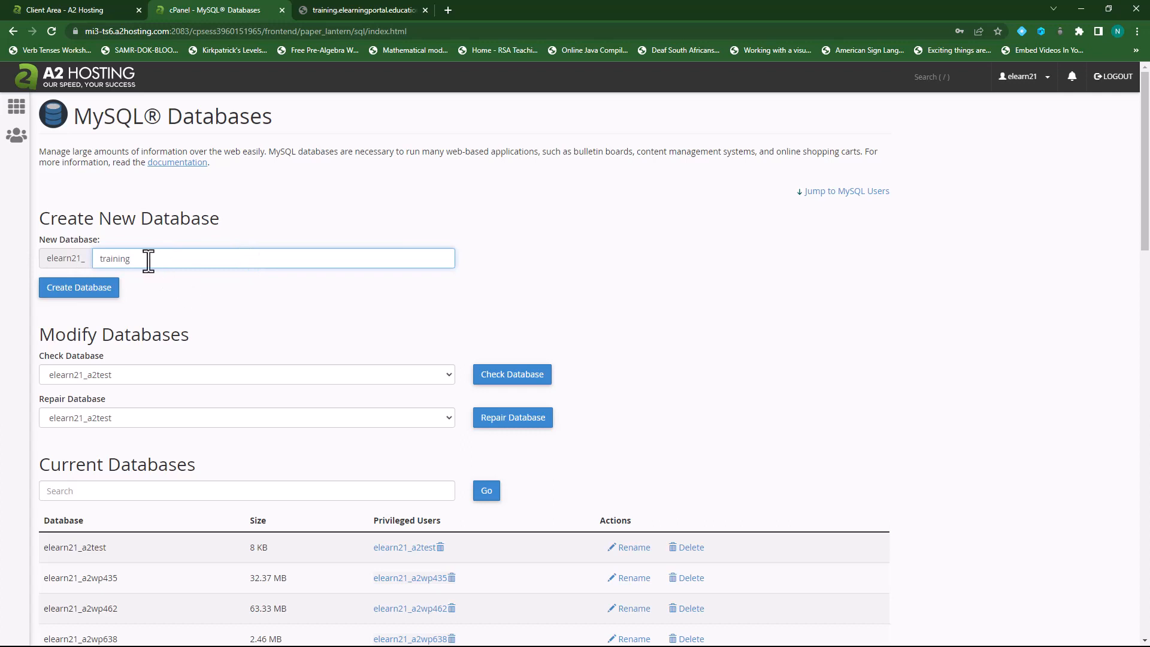
pyautogui.click(89, 289)
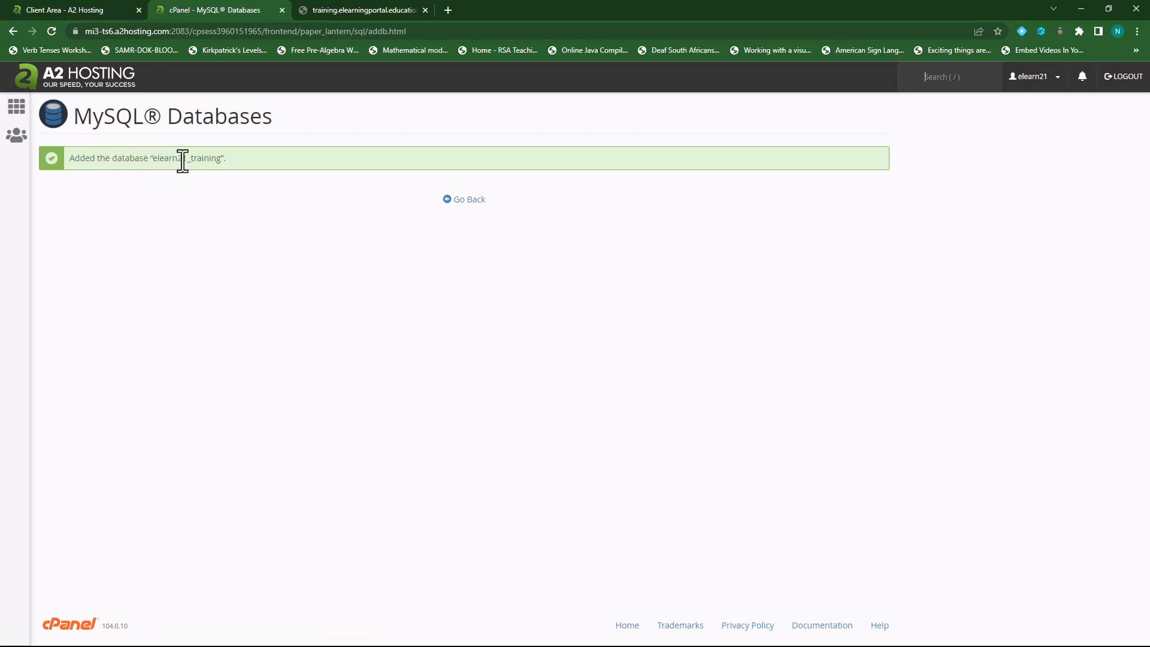
pyautogui.click(476, 202)
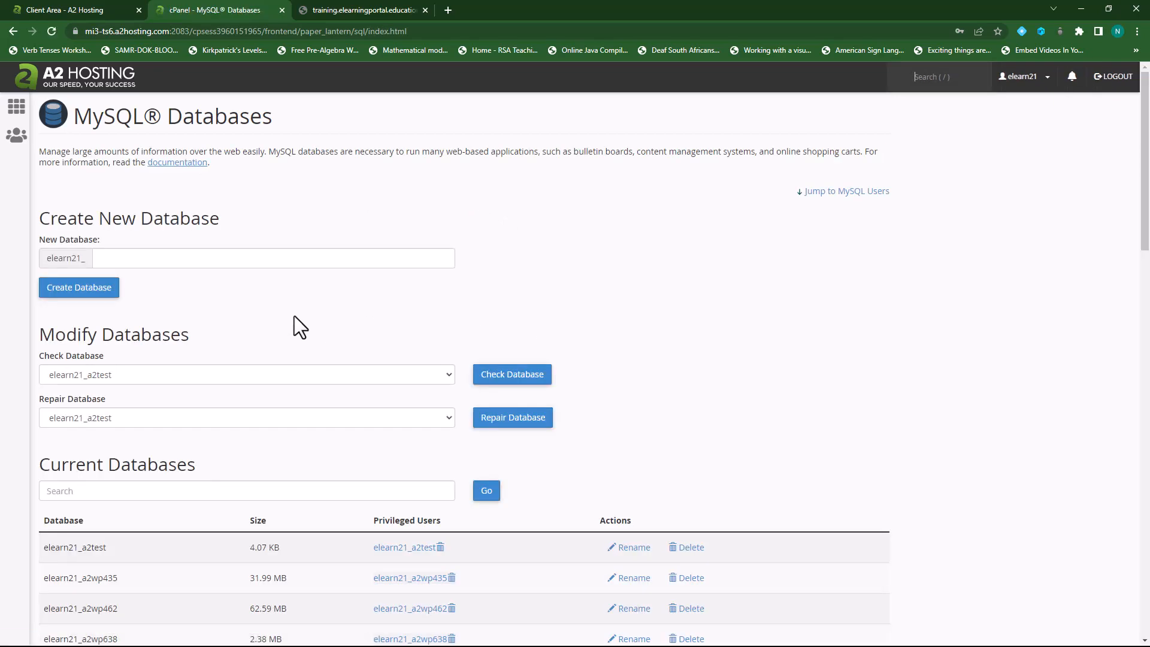
# Step: Add MySQL user elearn21_training with a strong password entered and confirmed
pyautogui.scroll(-12, 267, 320)
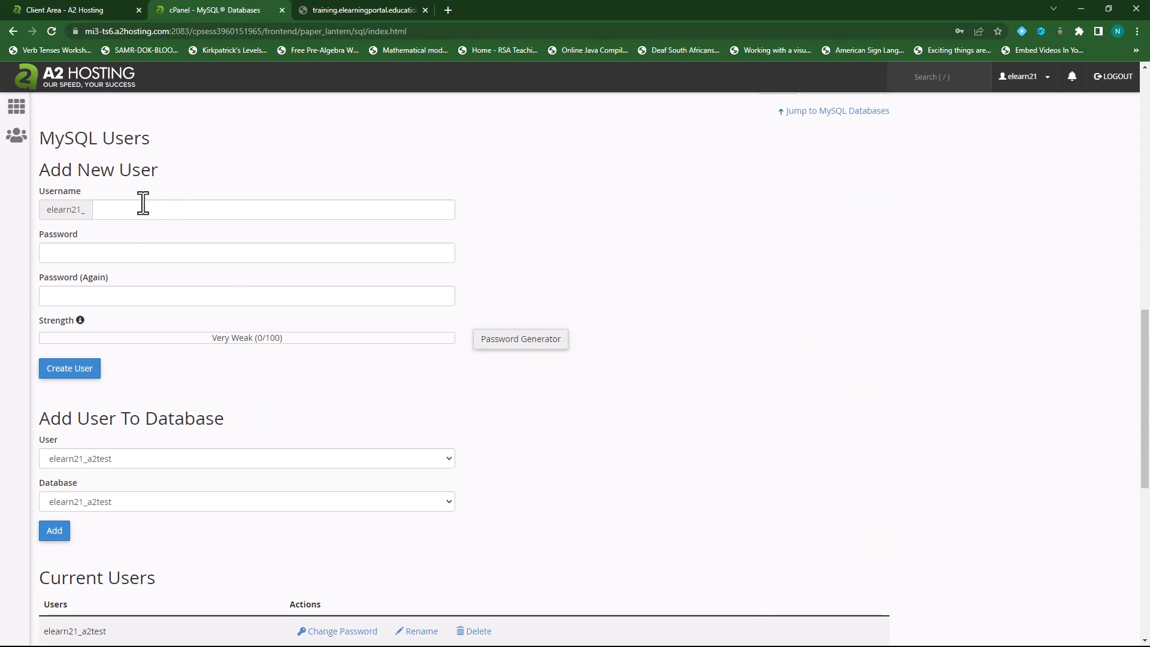
pyautogui.click(188, 214)
pyautogui.write('training')
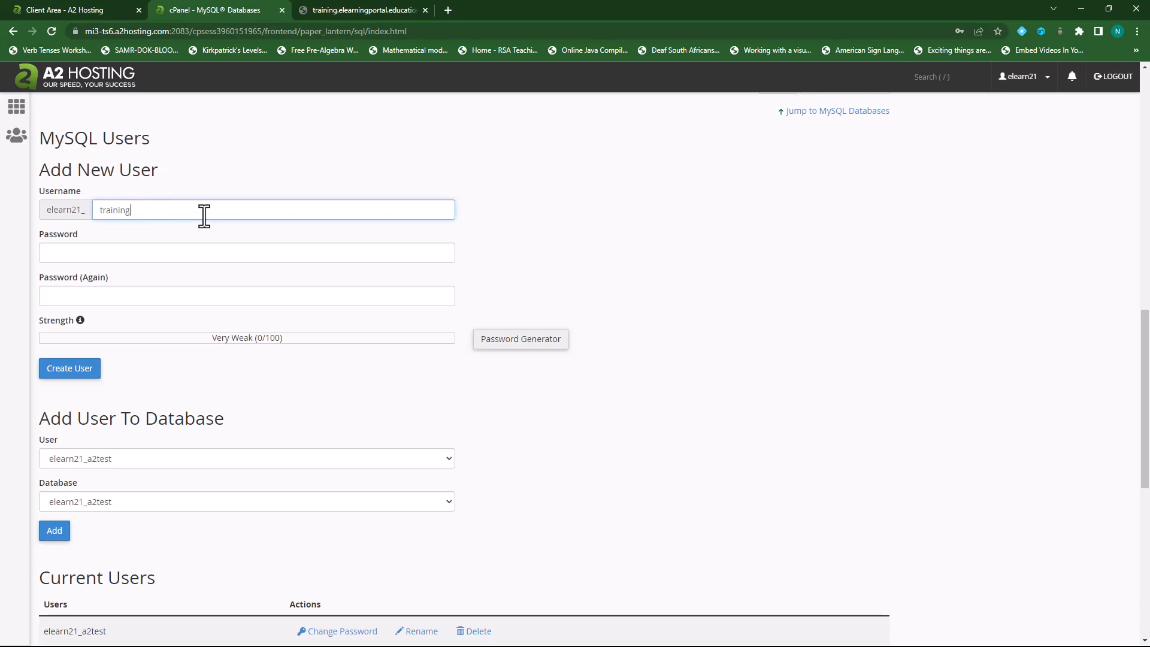
pyautogui.click(139, 254)
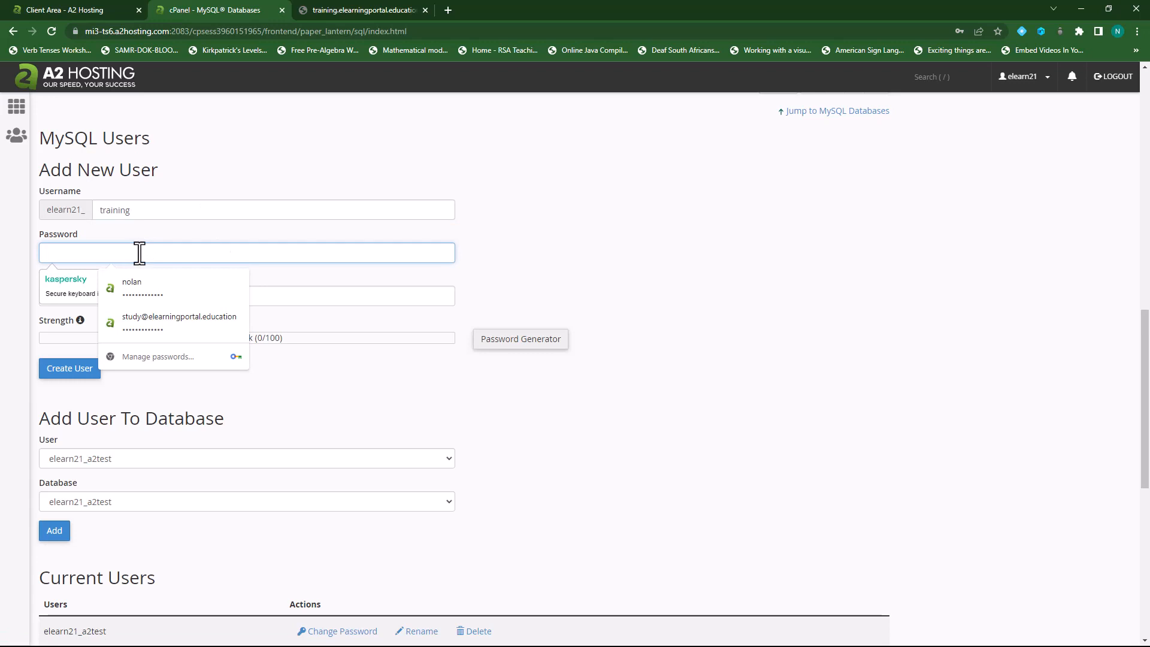
pyautogui.write('•••••••')
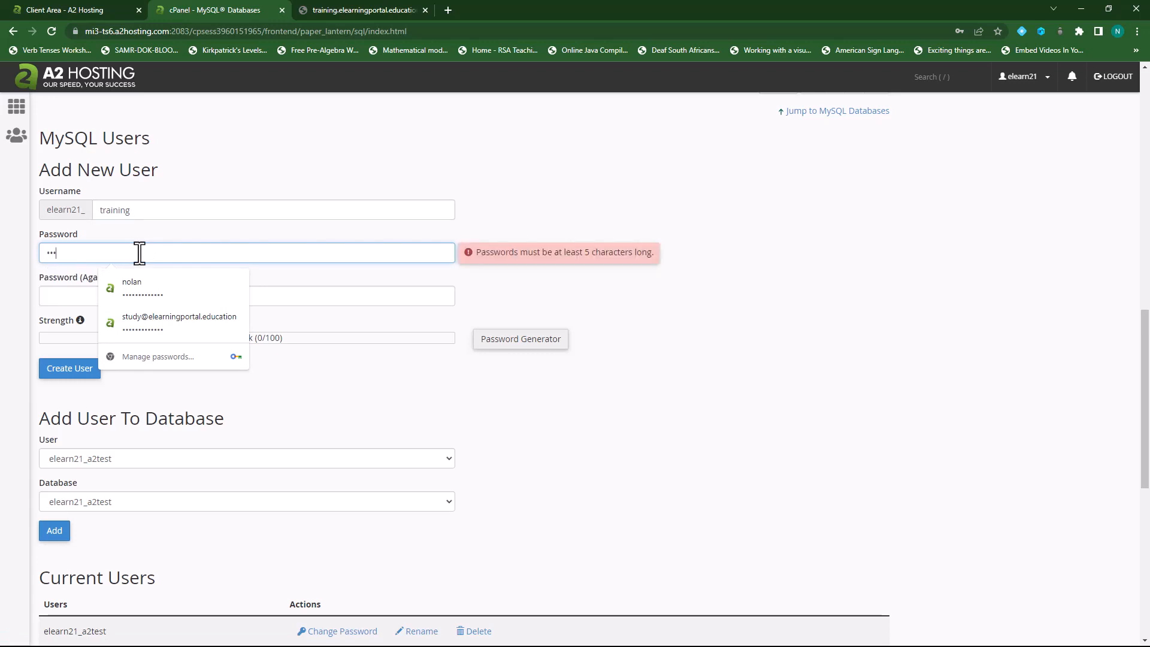
pyautogui.write('••••••')
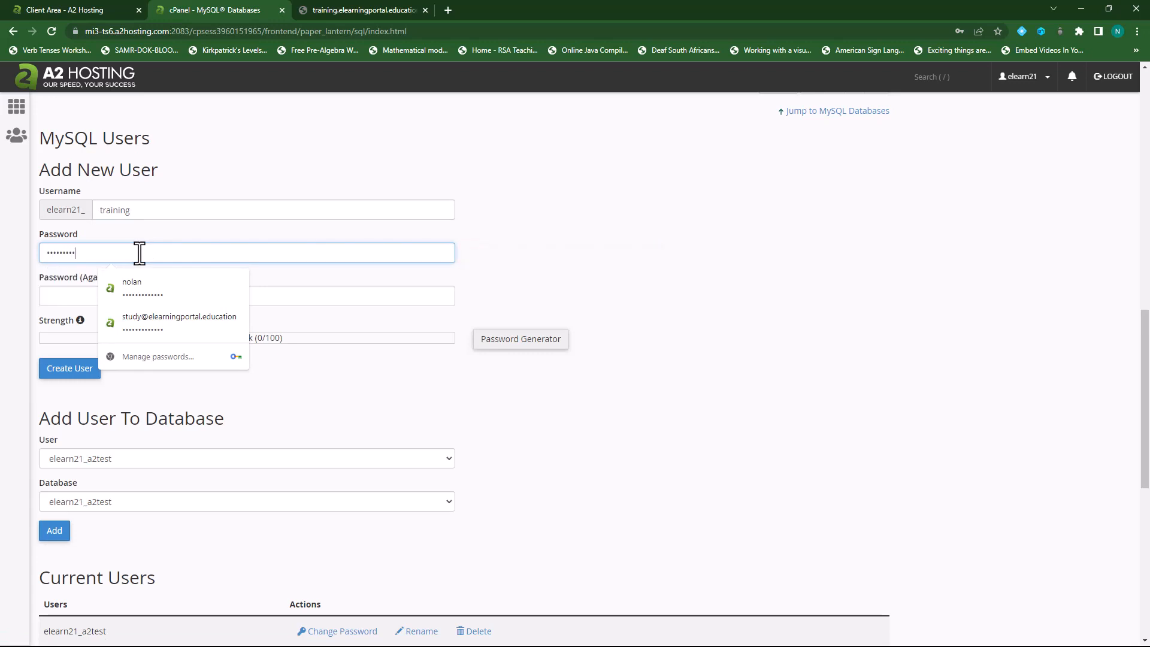
pyautogui.write('•')
pyautogui.click(348, 295)
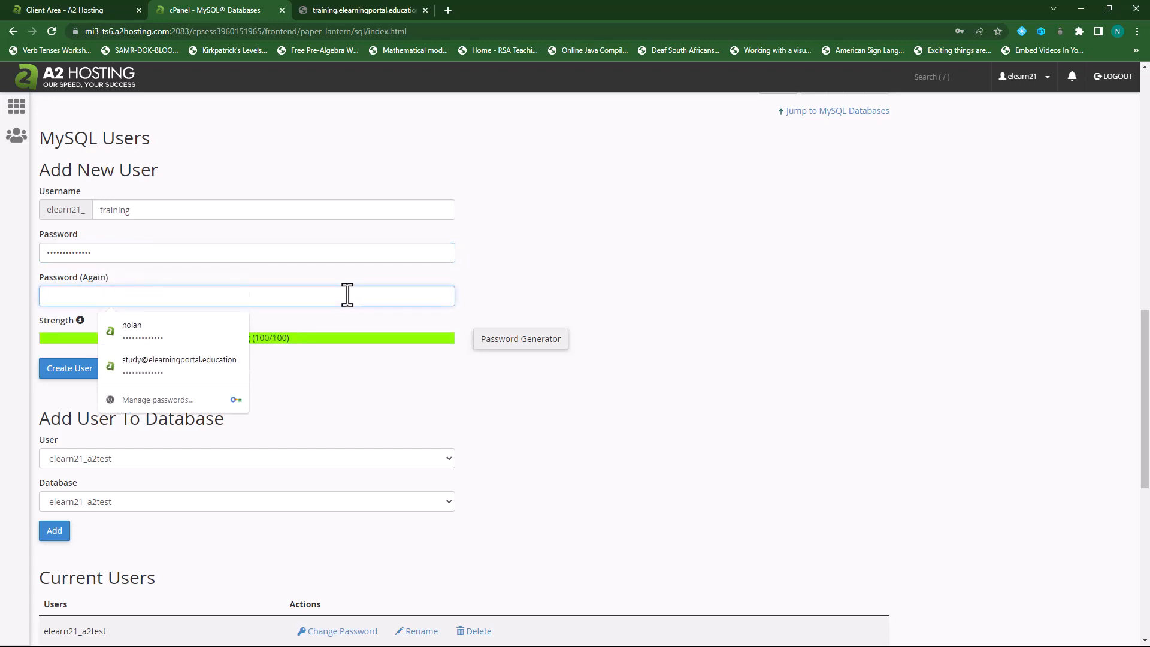
pyautogui.write('•••••••')
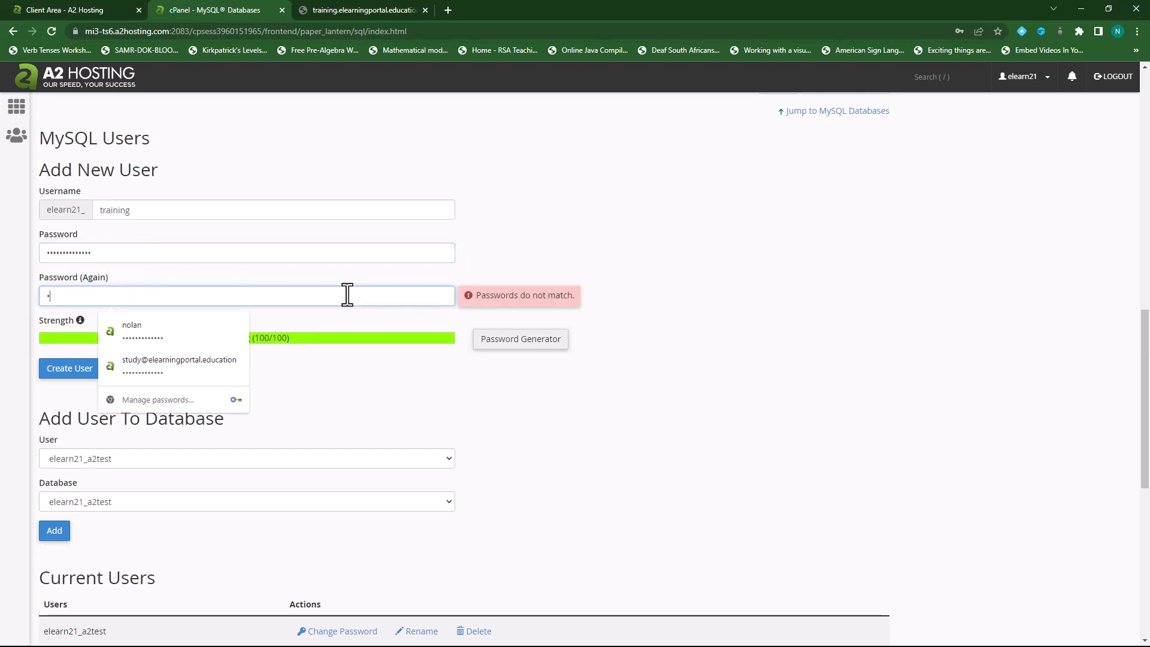
pyautogui.write('•••••••')
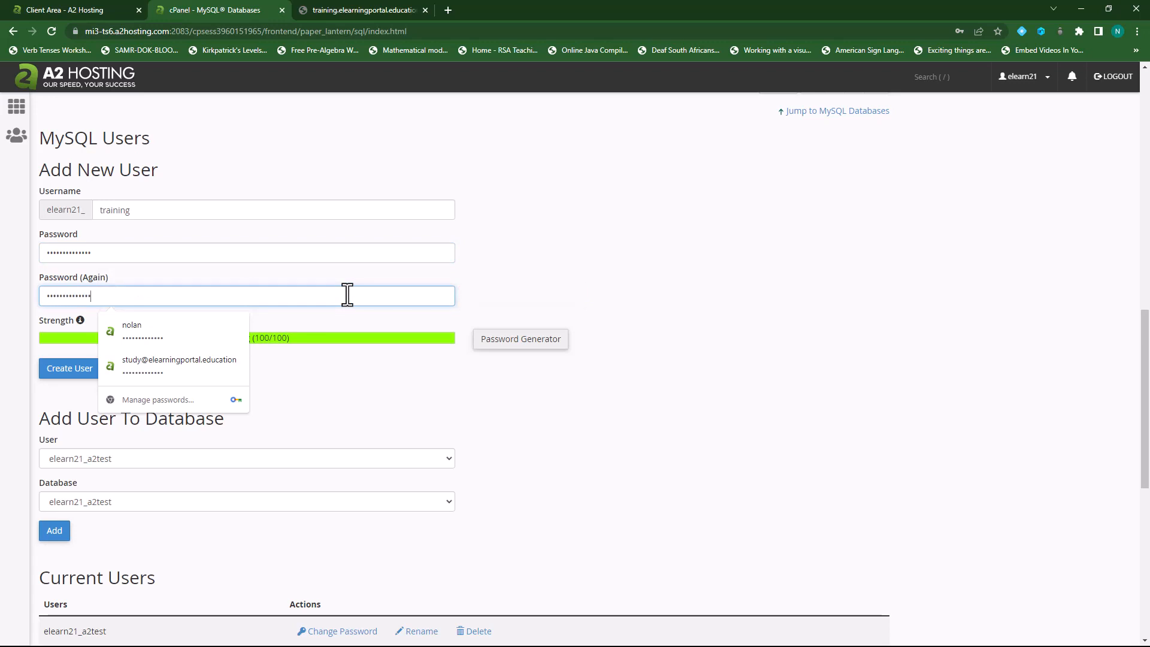
pyautogui.click(656, 254)
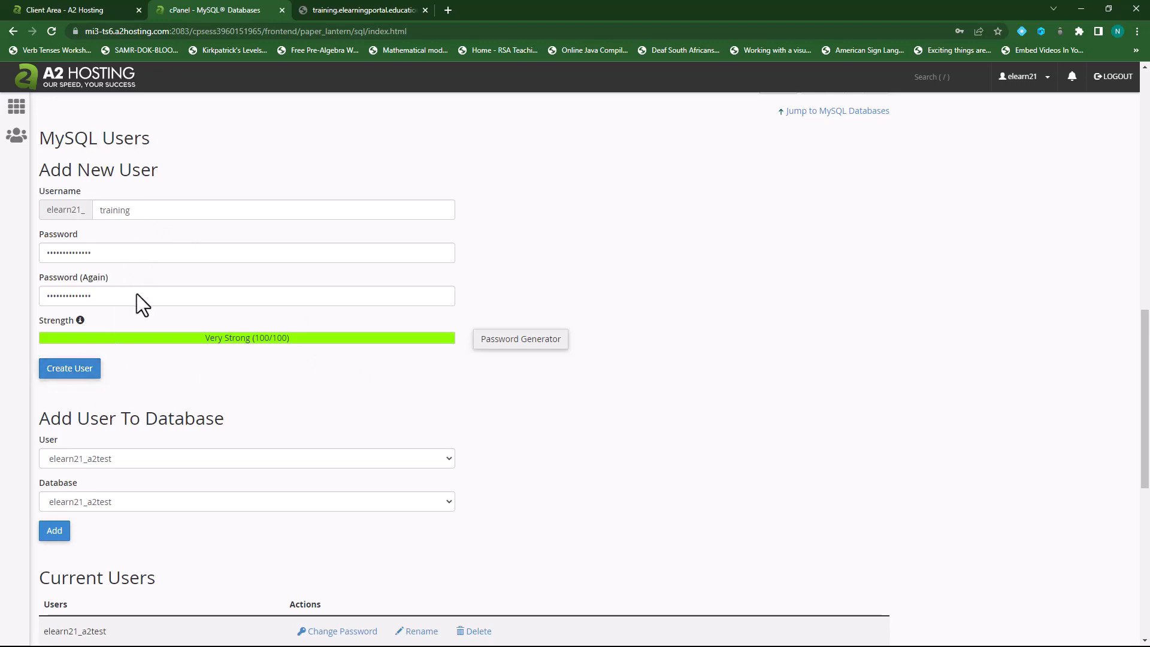
pyautogui.click(79, 370)
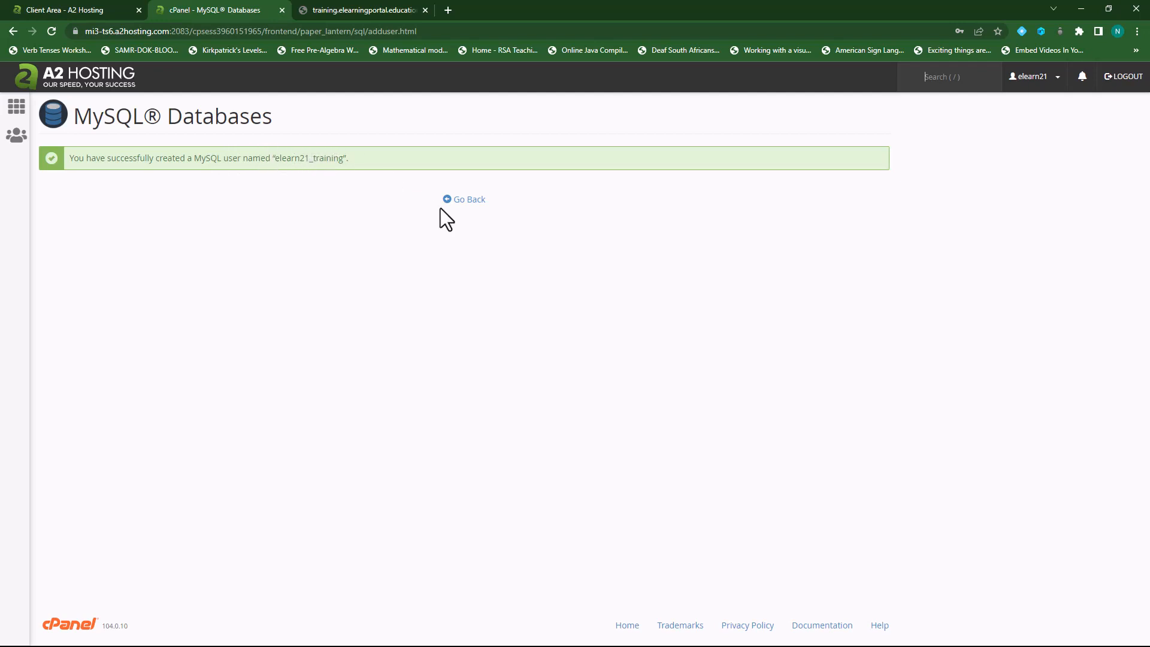
pyautogui.click(465, 200)
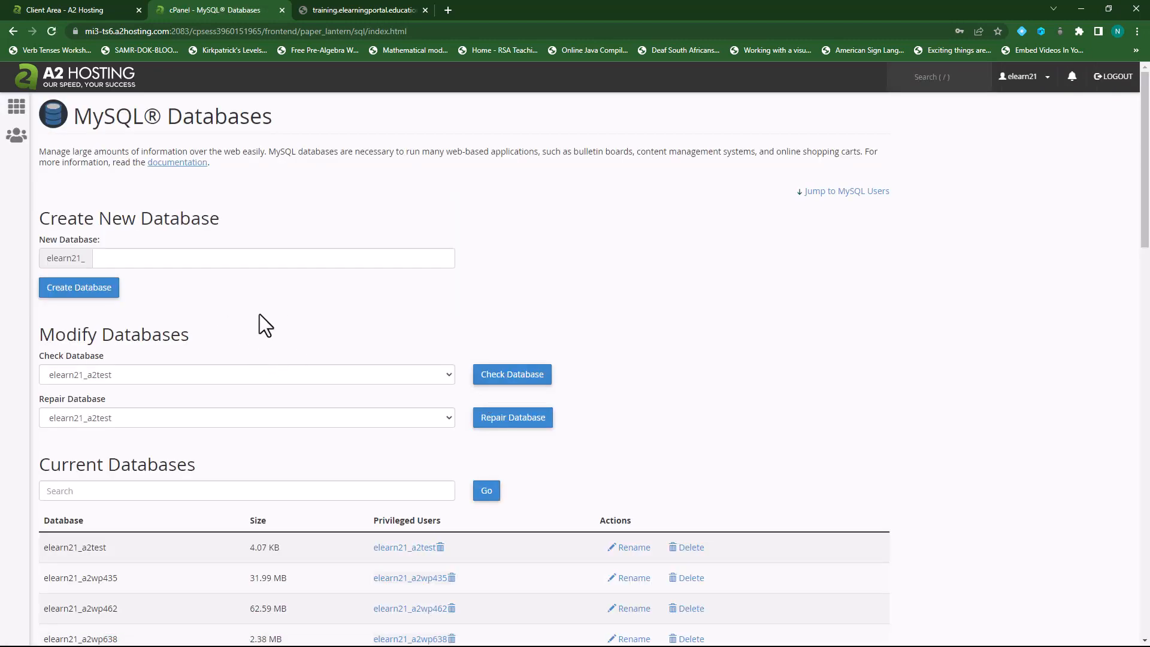
# Step: Select user elearn21_training and database elearn21_training in the Add User To Database form
pyautogui.scroll(-12, 261, 313)
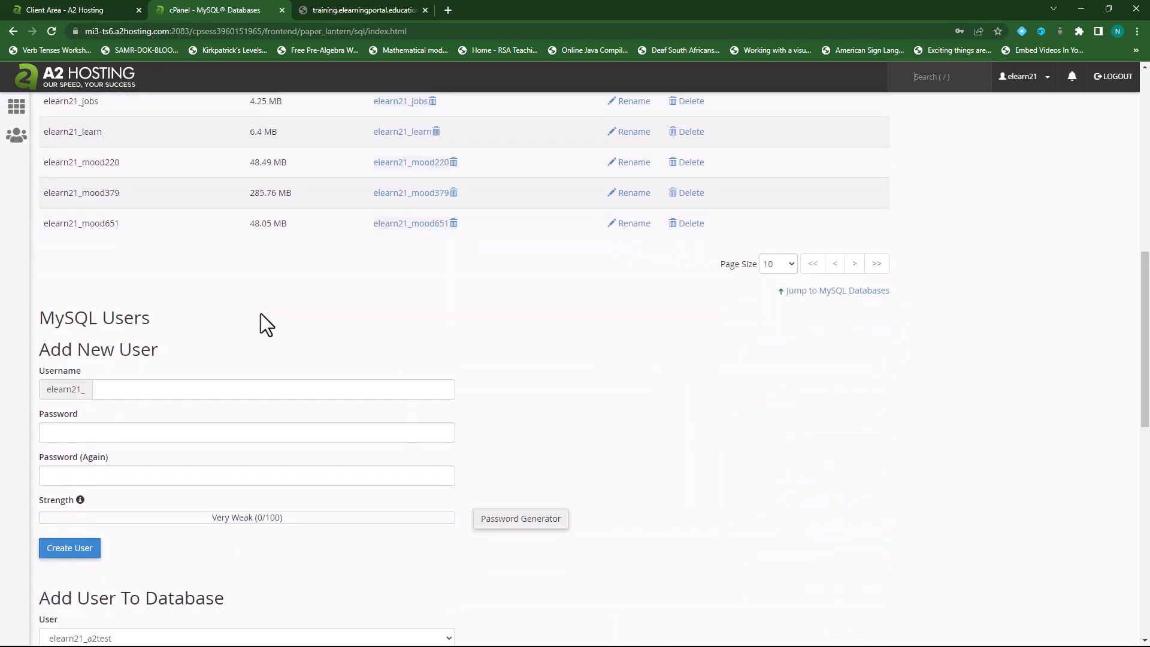
pyautogui.scroll(-3, 261, 314)
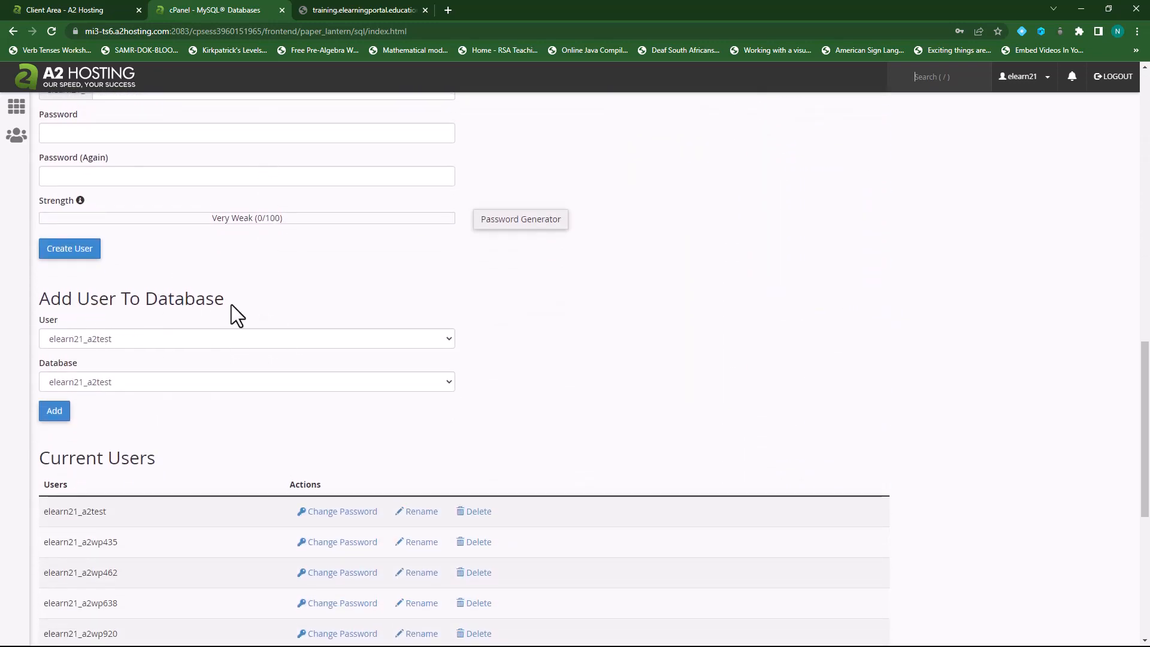
pyautogui.scroll(-1, 240, 305)
pyautogui.click(231, 280)
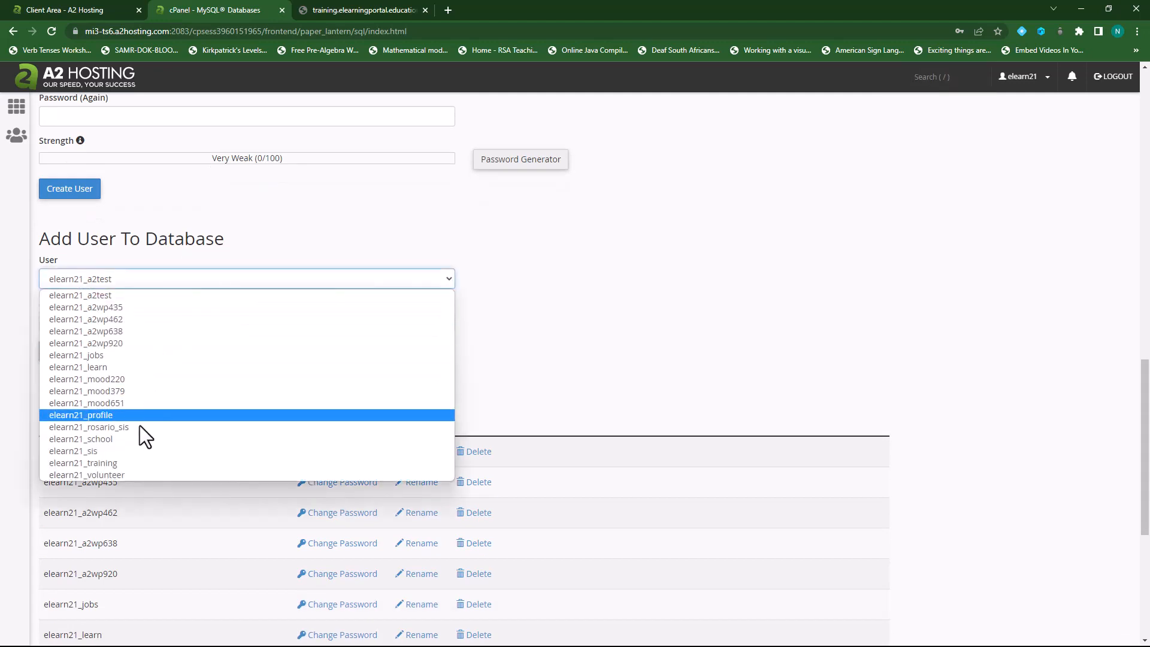
pyautogui.click(127, 463)
pyautogui.click(154, 325)
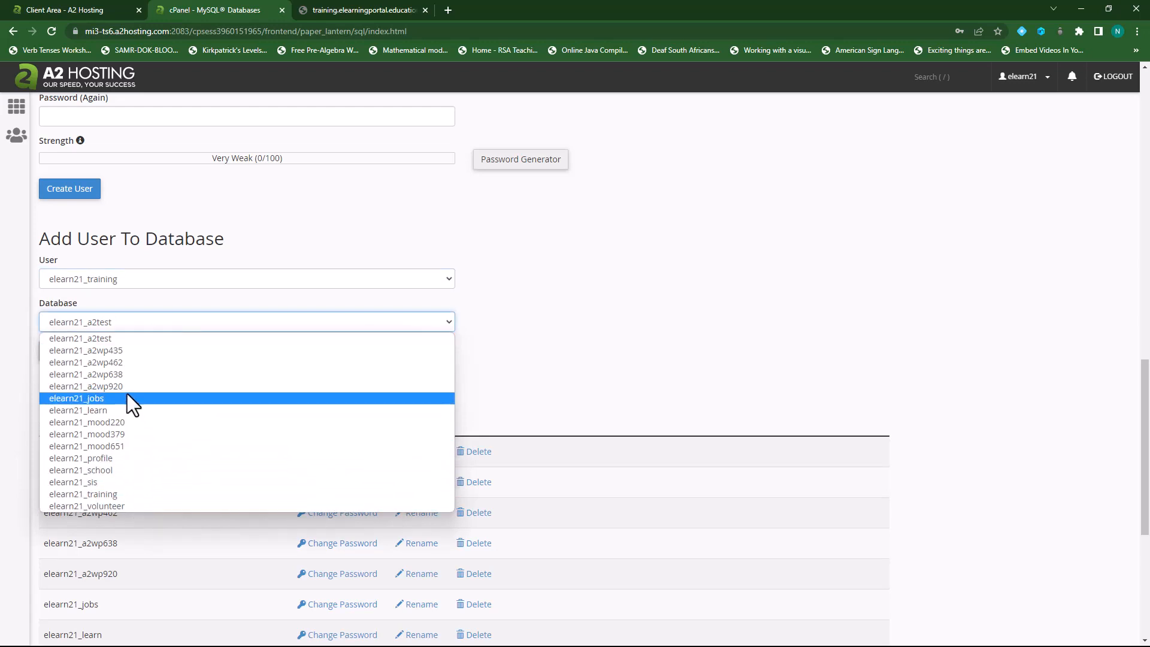
pyautogui.click(134, 495)
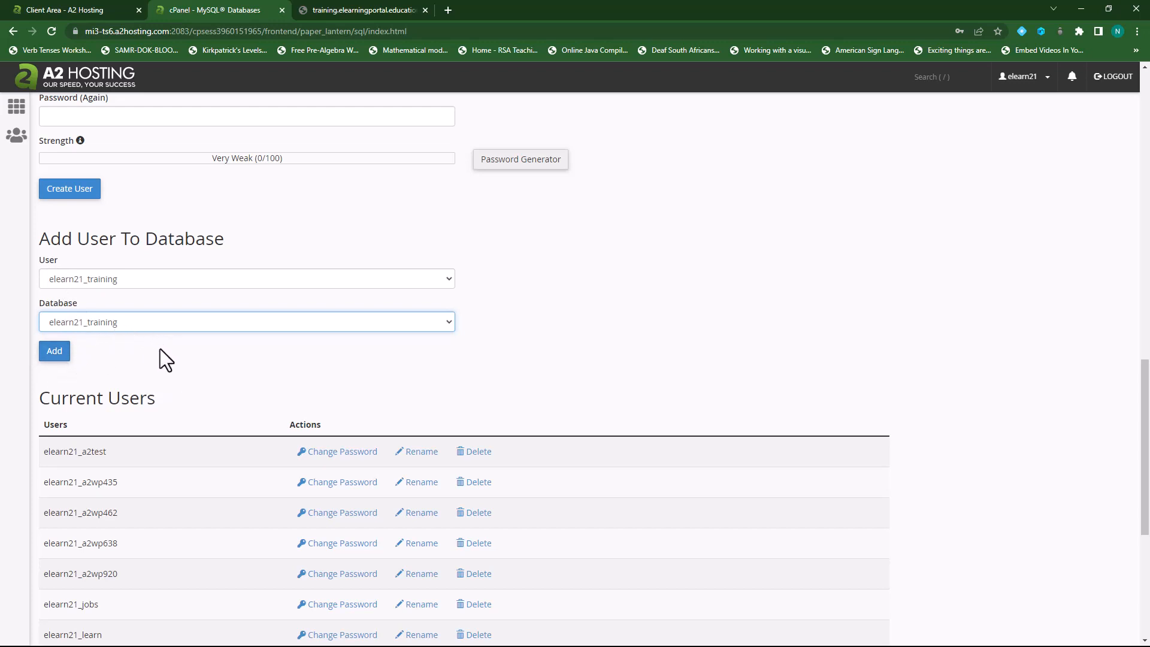
# Step: Grant elearn21_training ALL PRIVILEGES on the elearn21_training database and save the changes
pyautogui.click(52, 355)
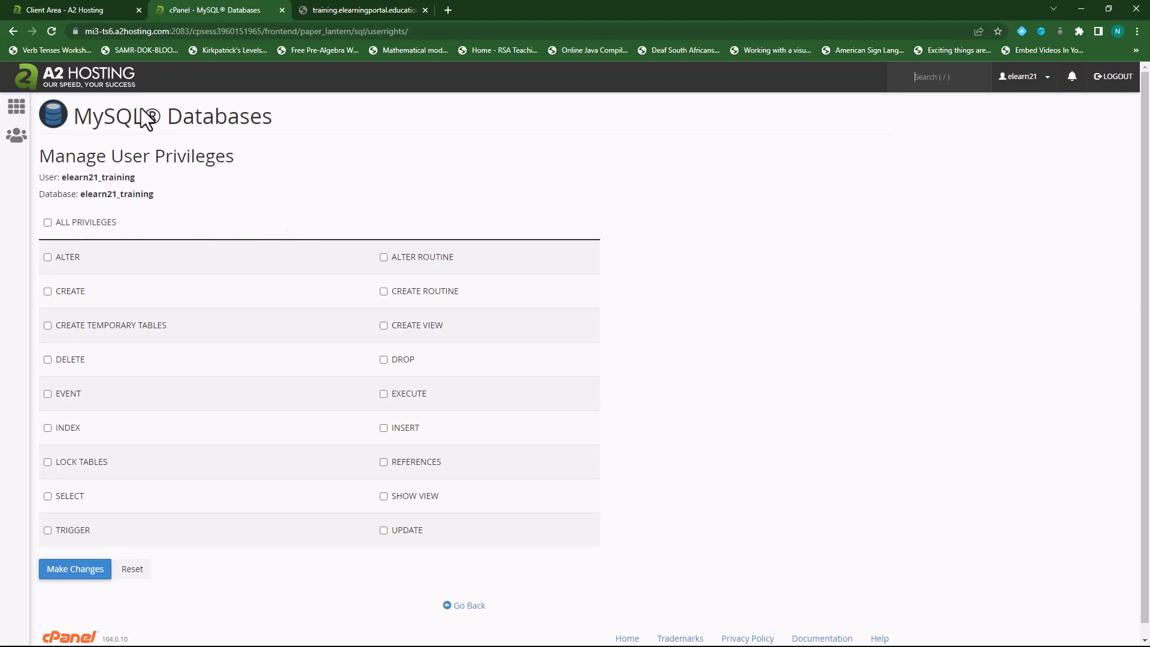
pyautogui.click(12, 32)
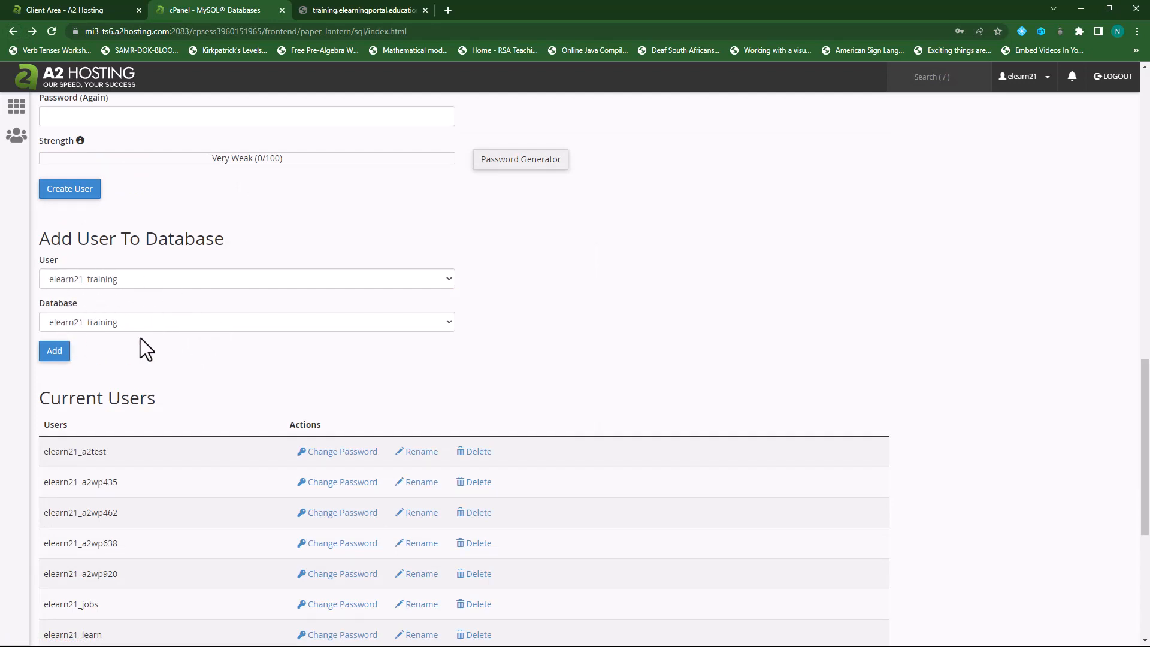
pyautogui.click(55, 354)
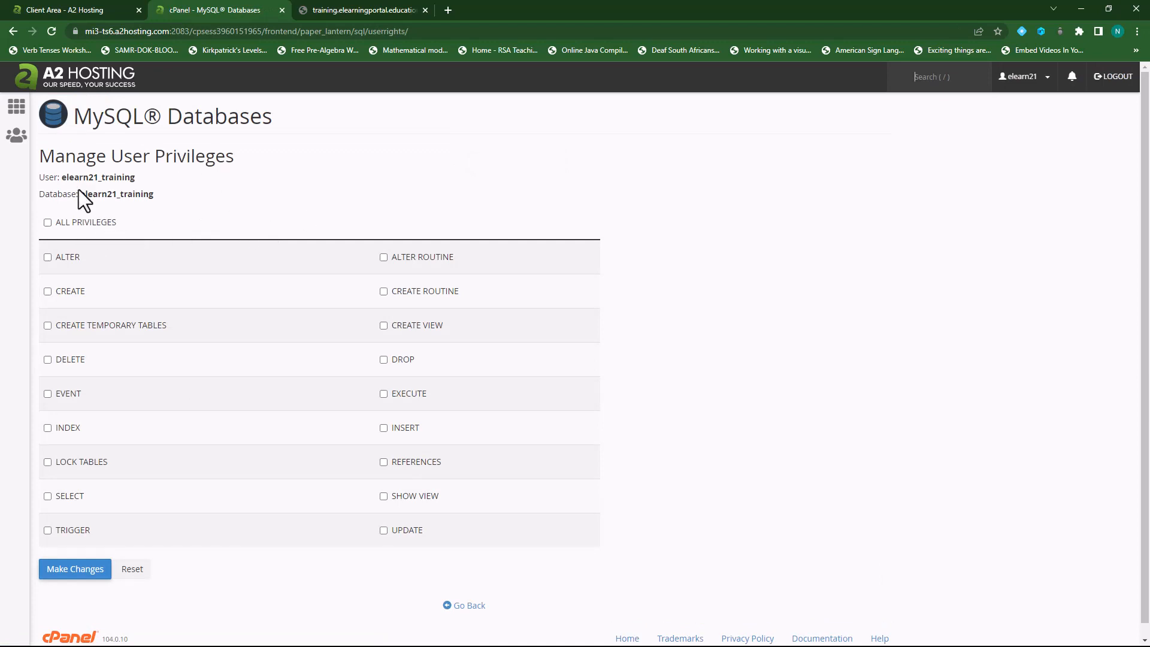
pyautogui.click(47, 223)
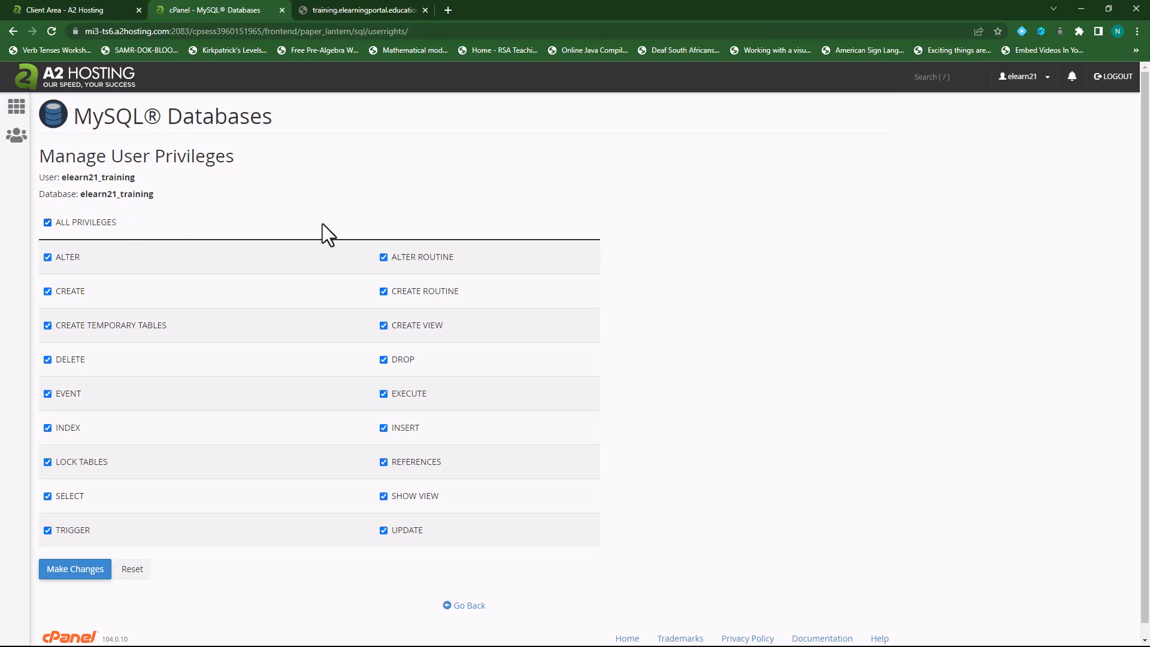
pyautogui.click(71, 572)
# Step: Copy the user and database names, then return to the cPanel home dashboard
pyautogui.moveTo(39, 175); pyautogui.dragTo(154, 194)
pyautogui.rightClick(157, 196)
pyautogui.click(194, 207)
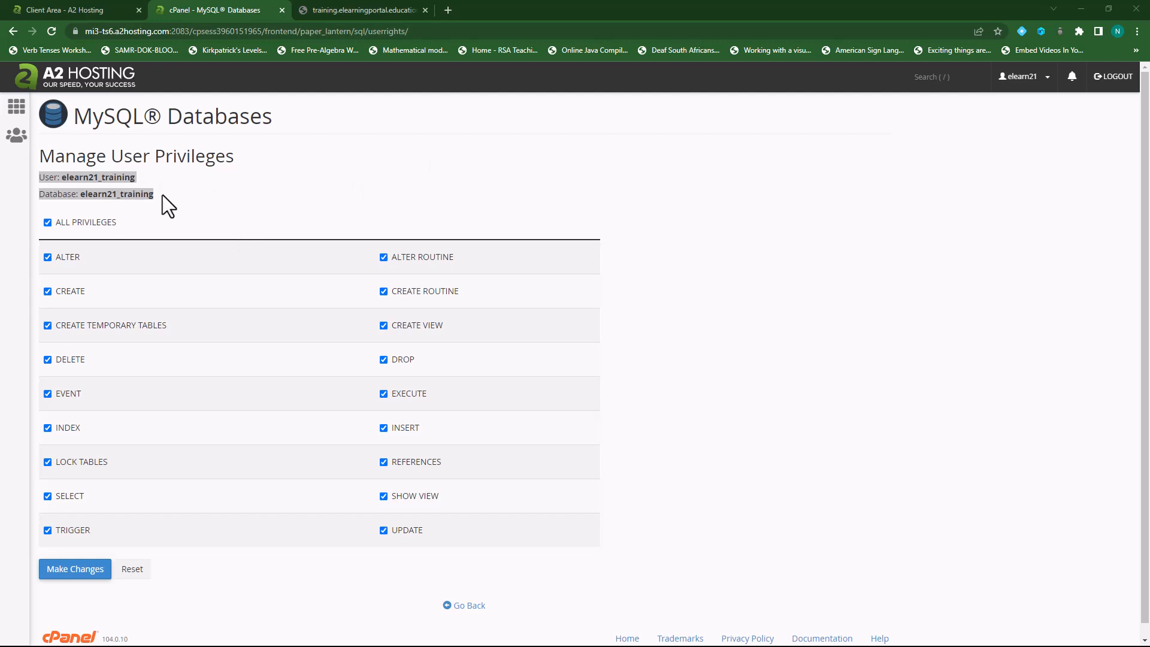
pyautogui.click(16, 107)
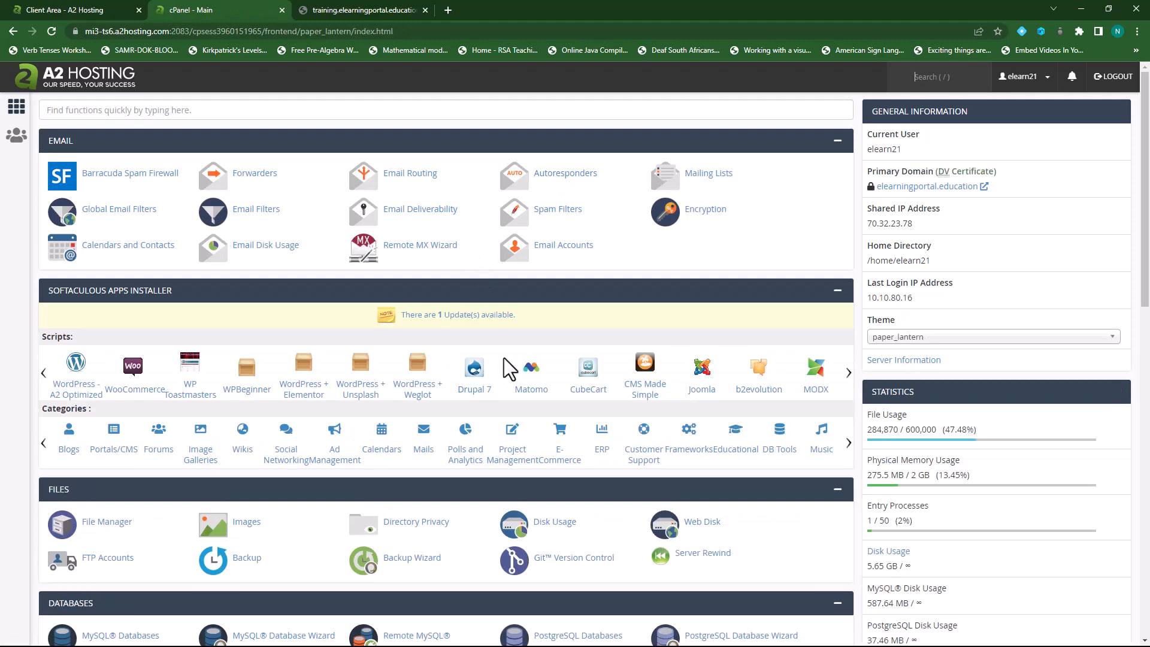
# Step: Create subdomain 'training' on elearningportal.education with document root training.elearningportal.education
pyautogui.scroll(-2, 433, 331)
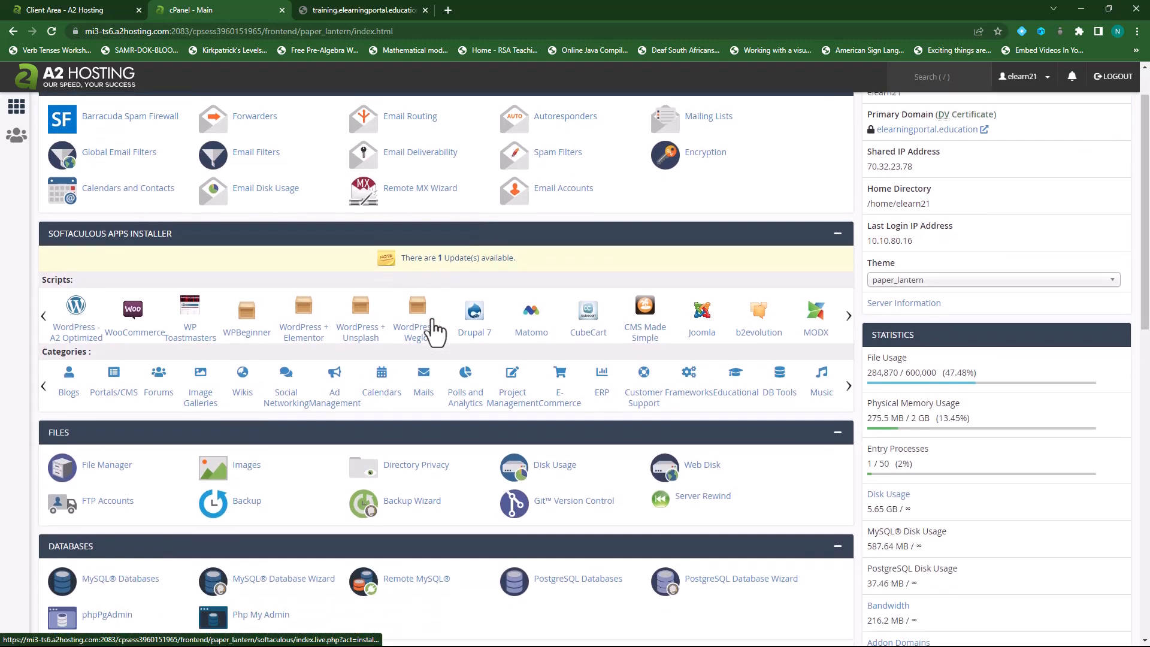
pyautogui.scroll(1, 434, 331)
pyautogui.scroll(1, 433, 331)
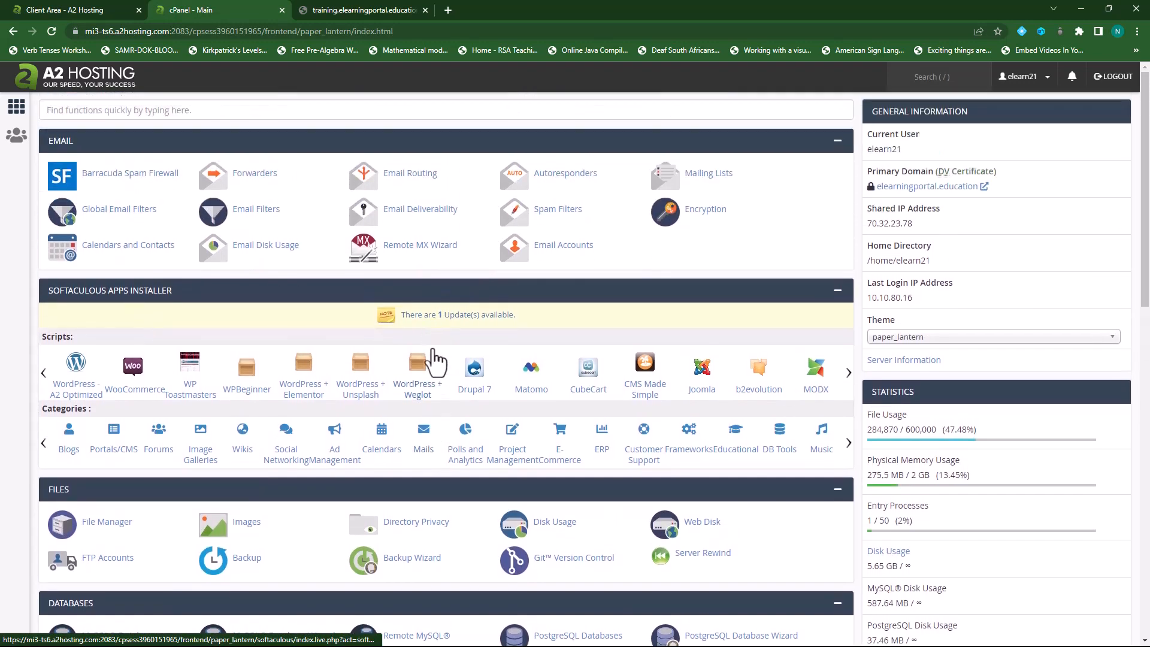
pyautogui.scroll(-5, 436, 357)
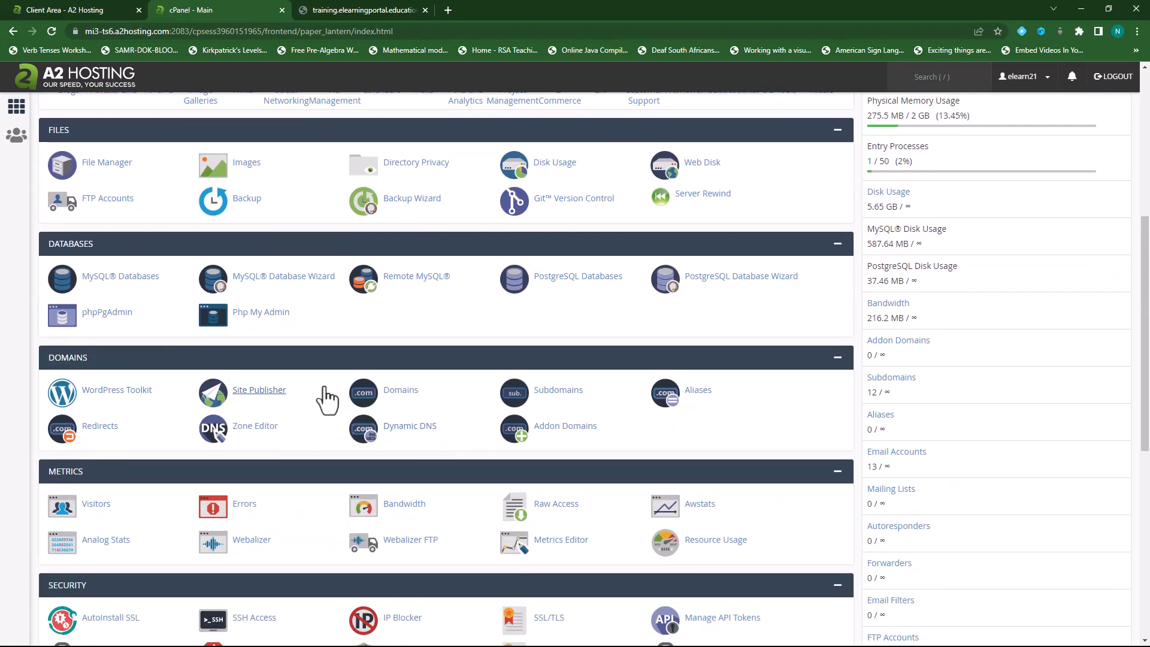
pyautogui.click(558, 393)
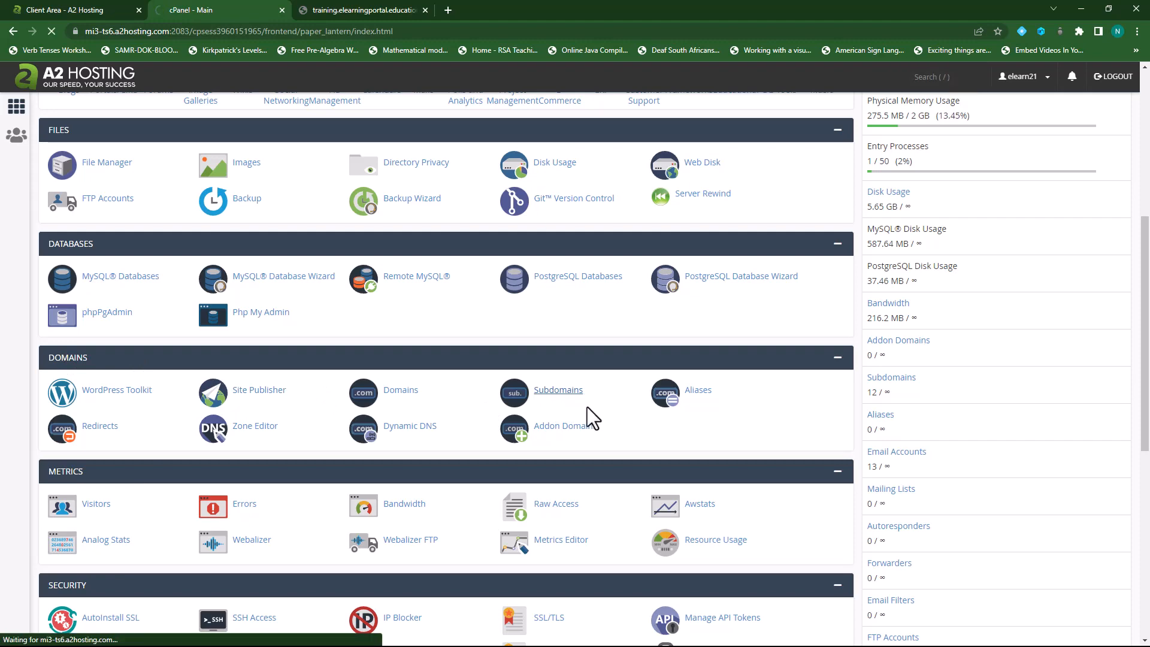
pyautogui.scroll(-4, 315, 400)
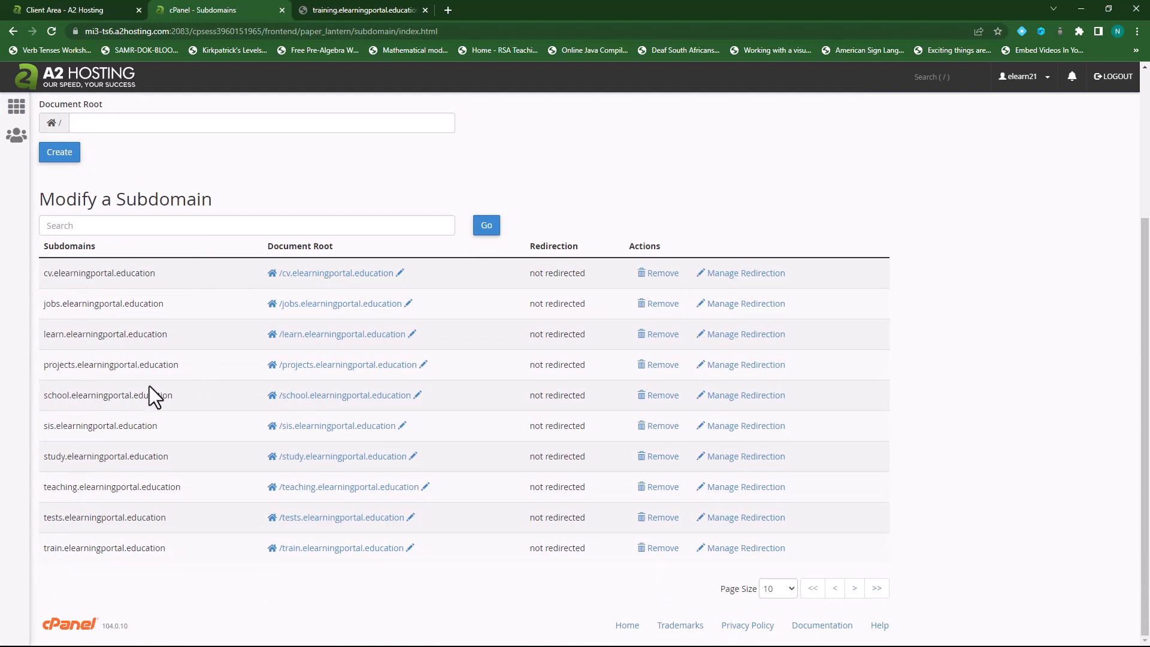
pyautogui.scroll(3, 150, 386)
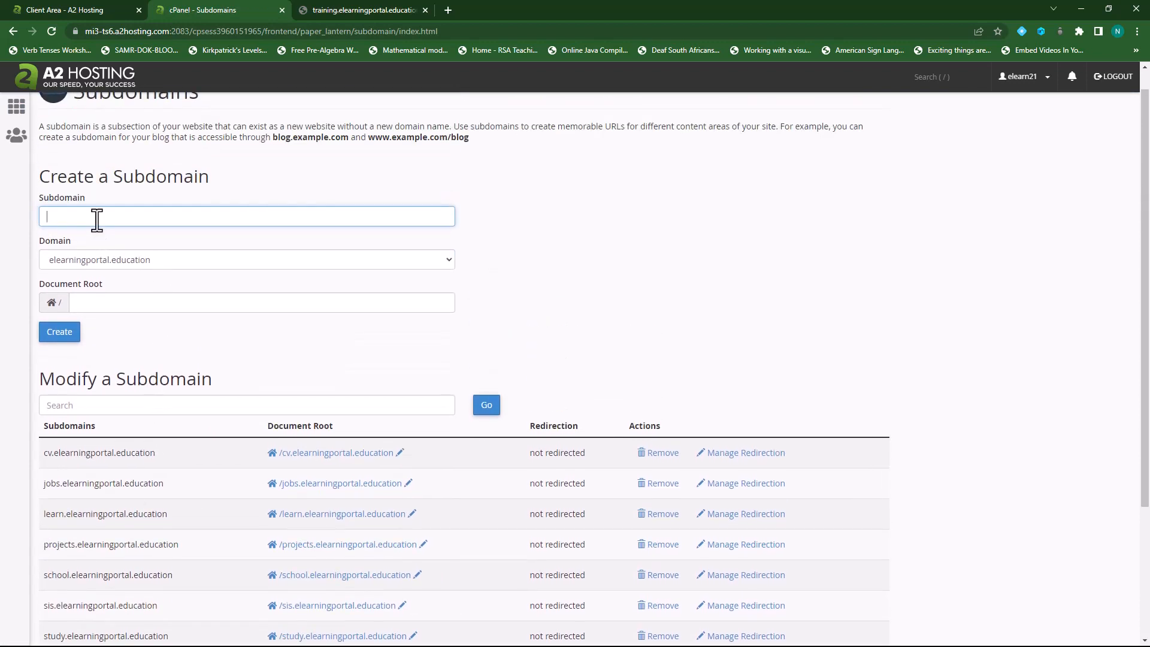
pyautogui.write('training')
pyautogui.click(569, 255)
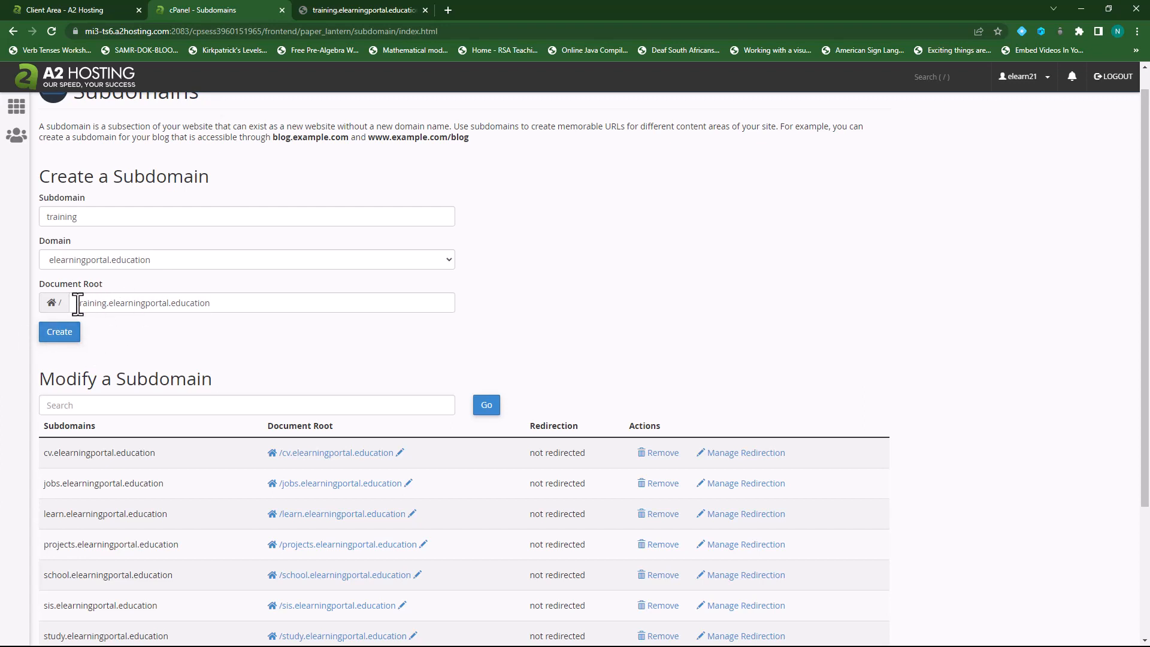
pyautogui.moveTo(78, 303); pyautogui.dragTo(207, 303)
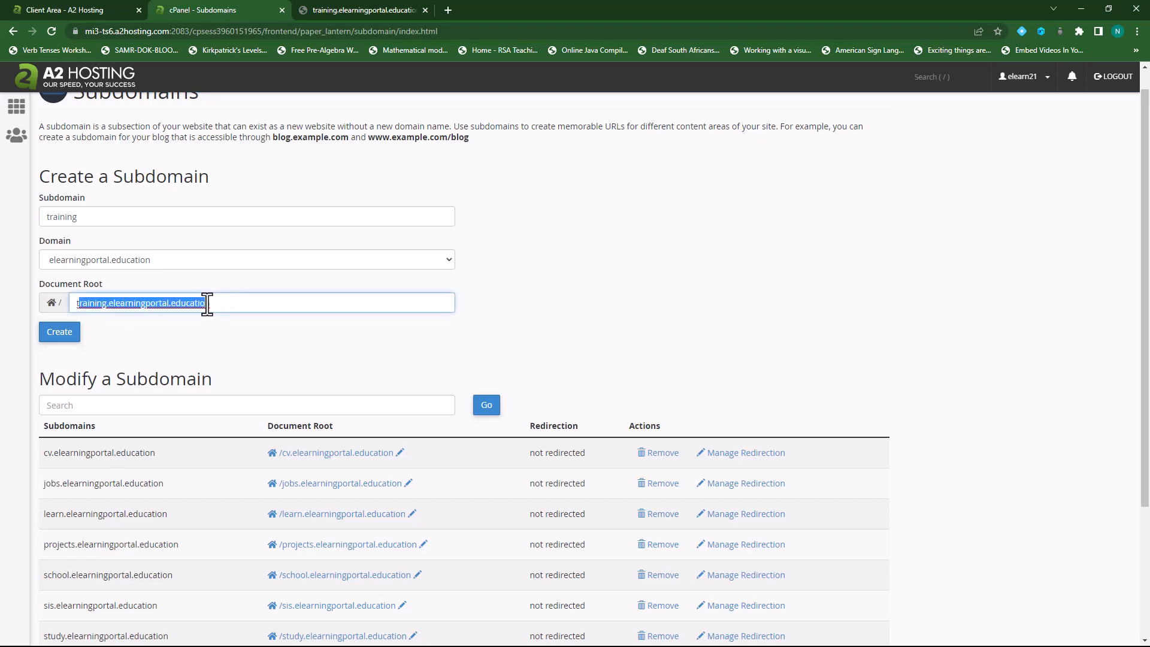
pyautogui.click(60, 336)
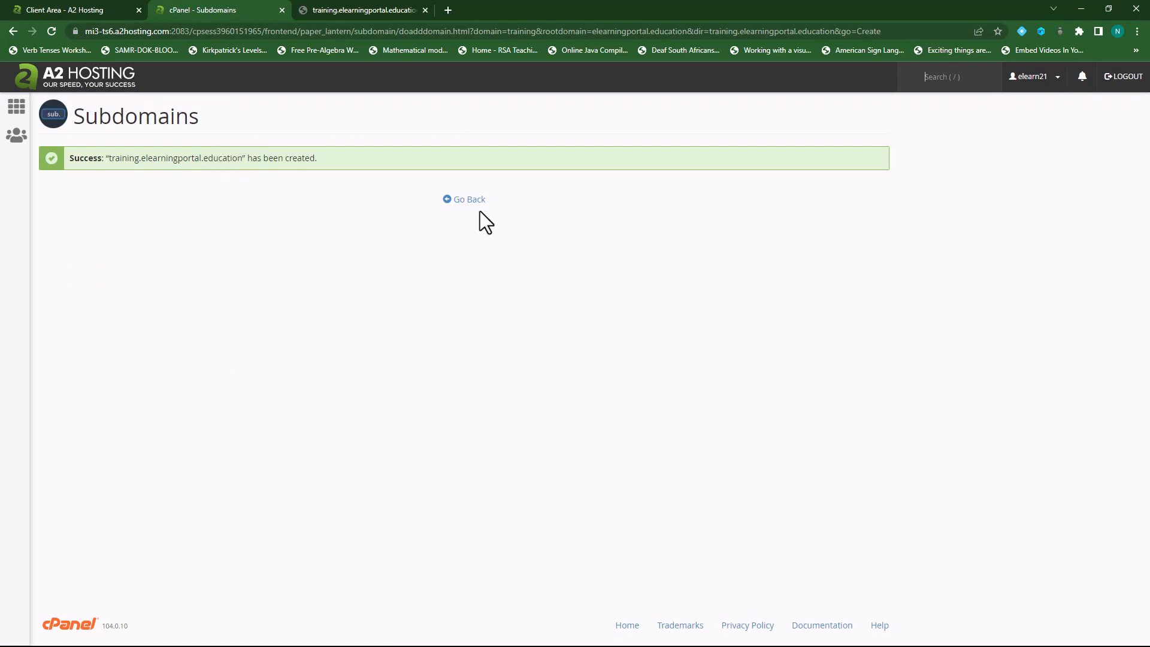
# Step: Leave the subdomain success message and return to the cPanel main dashboard
pyautogui.click(468, 200)
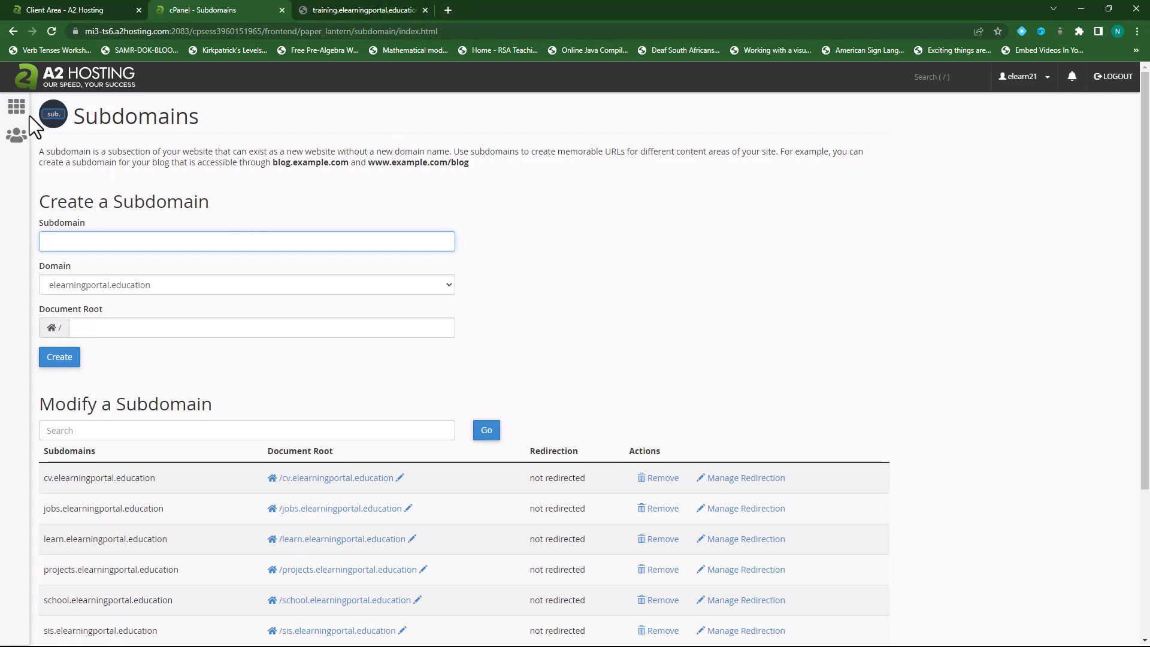
pyautogui.click(16, 107)
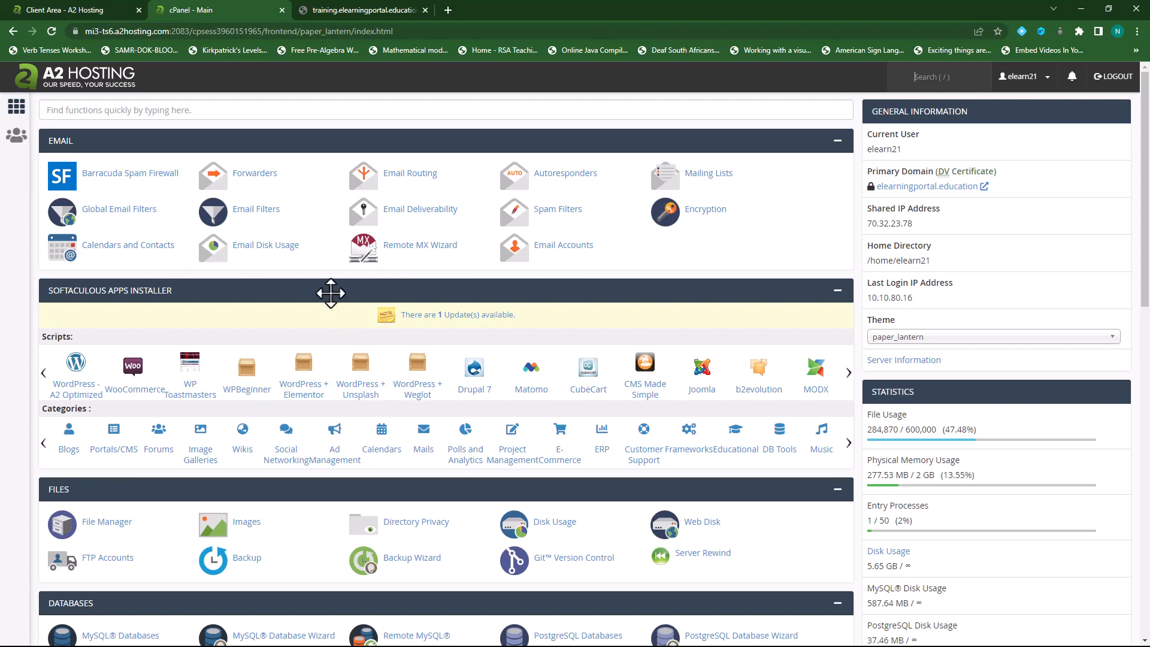
# Step: In File Manager, go to the home directory and open the training.elearningportal.education folder
pyautogui.scroll(-3, 330, 293)
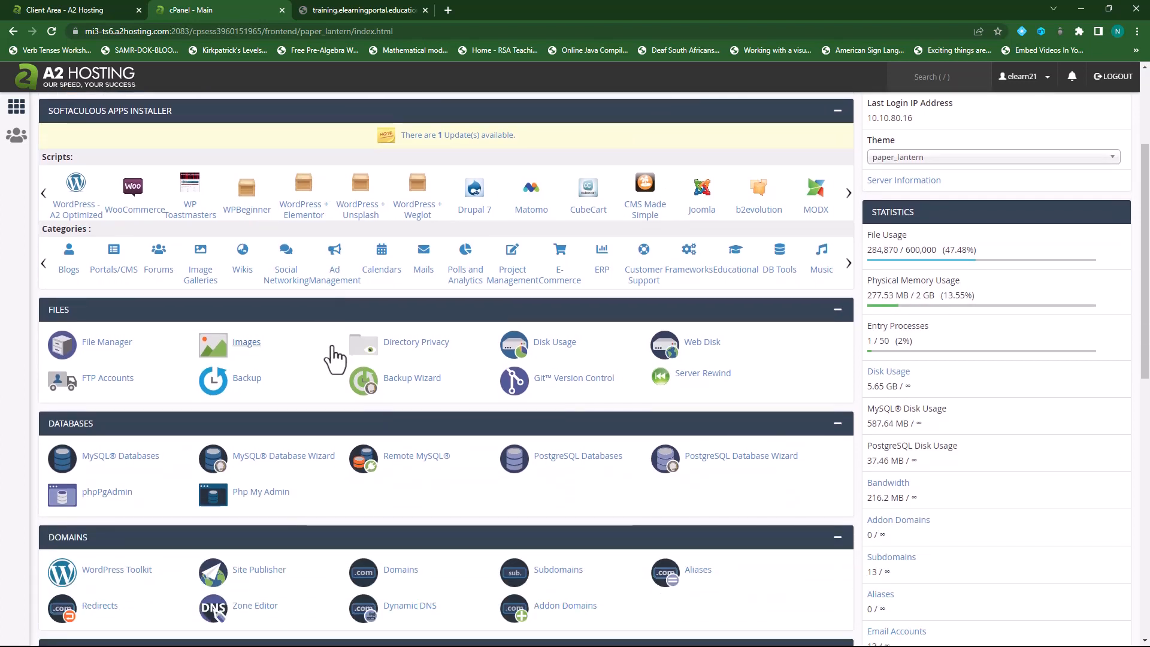
pyautogui.click(100, 344)
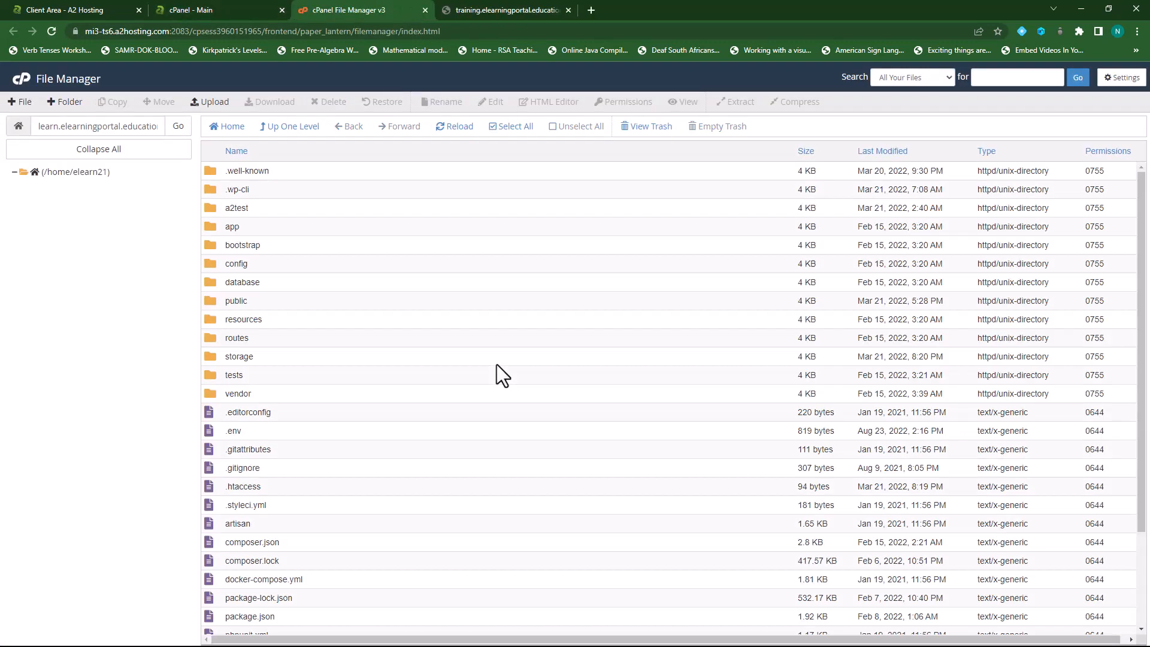
pyautogui.click(294, 127)
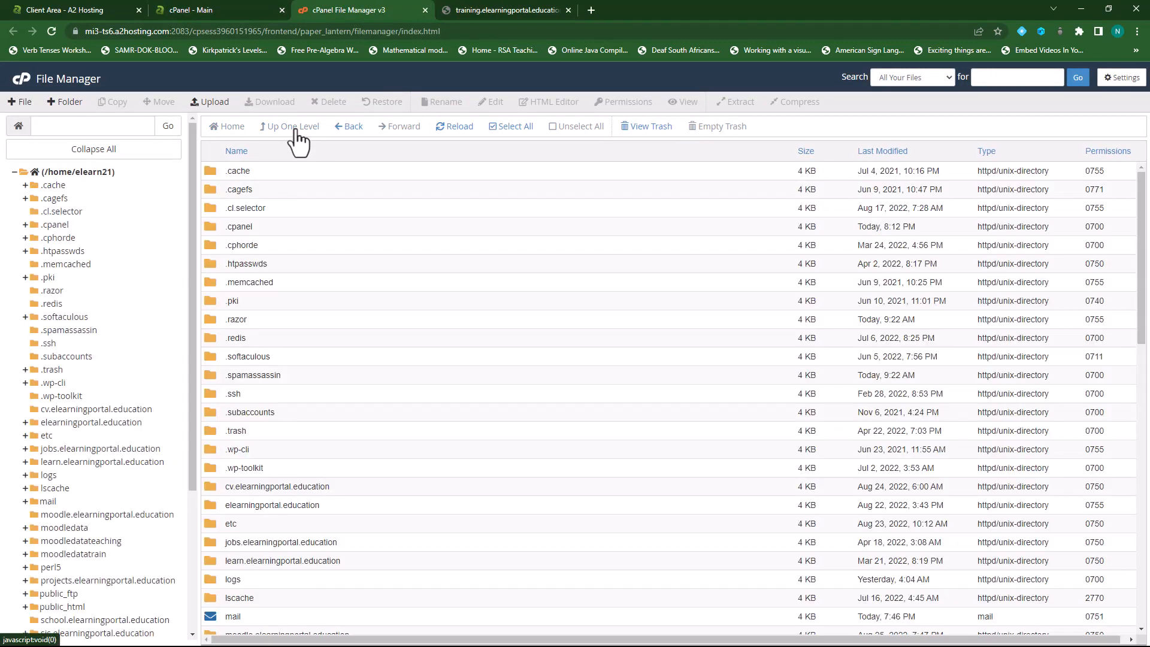
pyautogui.scroll(-7, 293, 385)
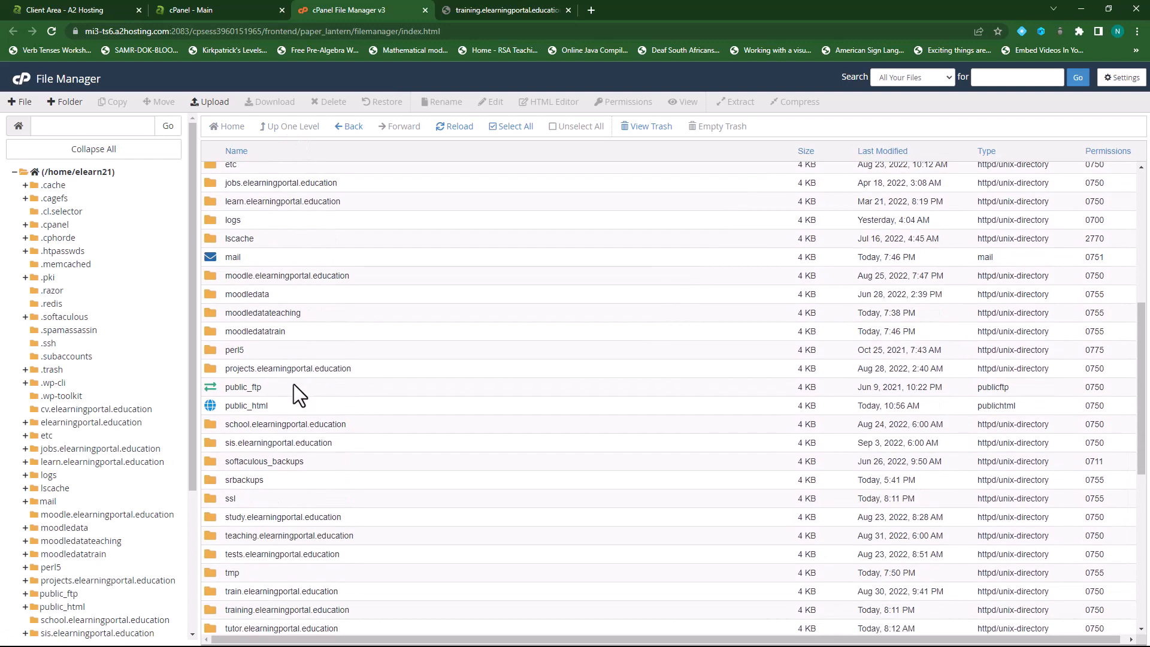
pyautogui.scroll(-1, 295, 393)
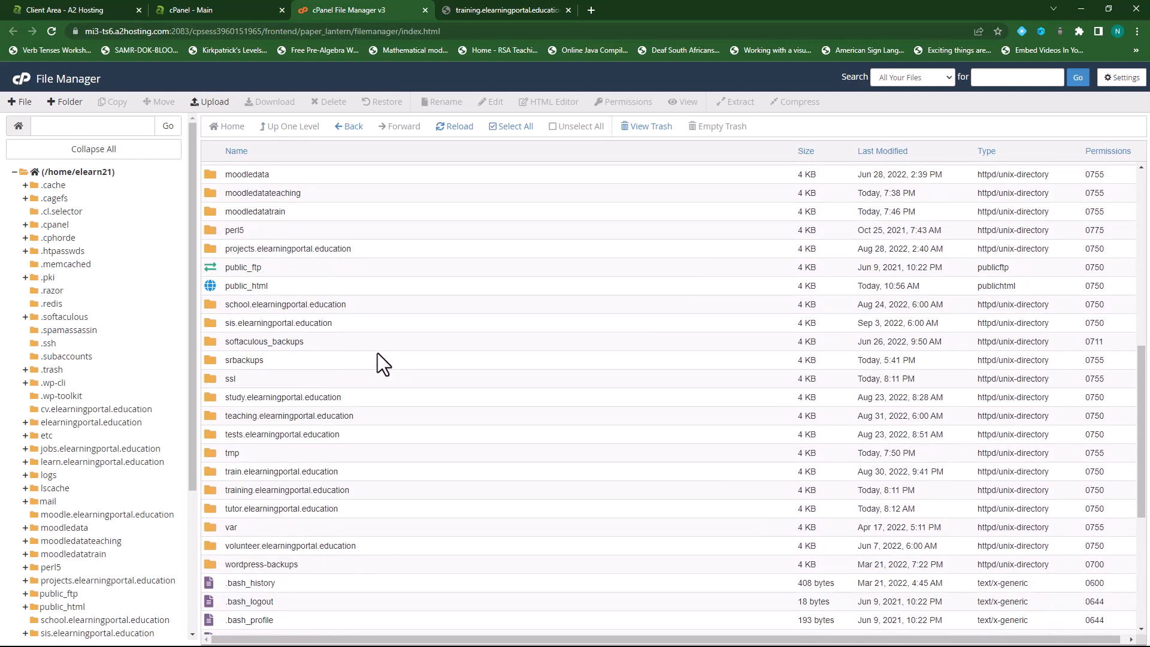
pyautogui.doubleClick(210, 491)
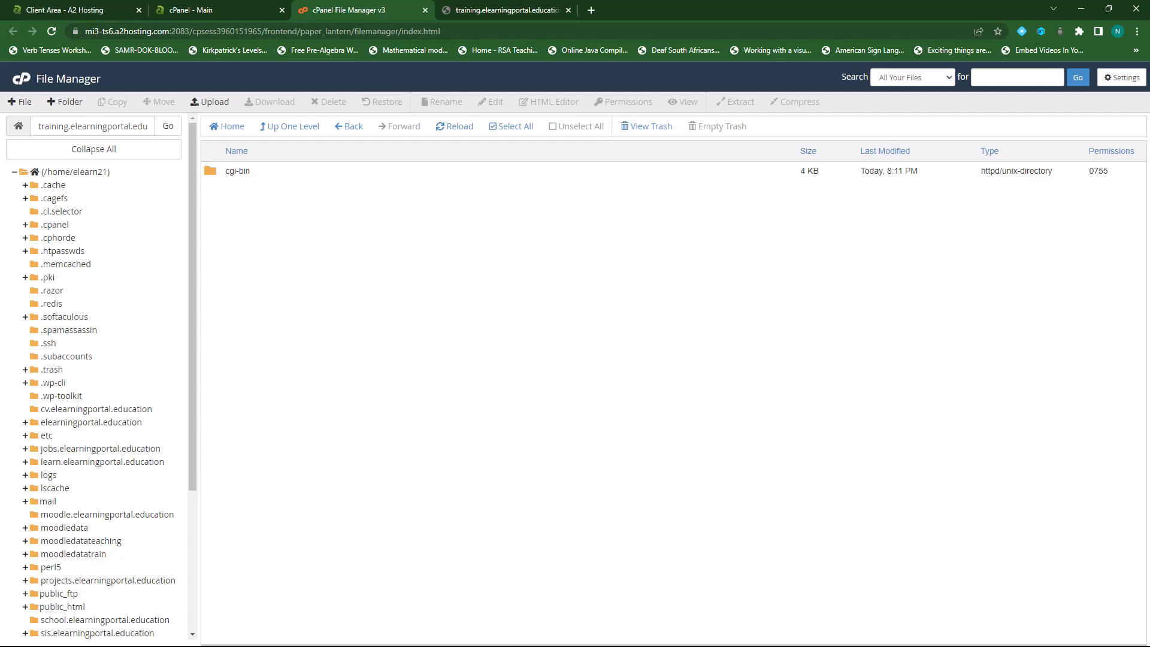
# Step: Place the Backup Moodle window beside the browser and open File Upload for training.elearningportal.education
pyautogui.press('super')
pyautogui.click(558, 638)
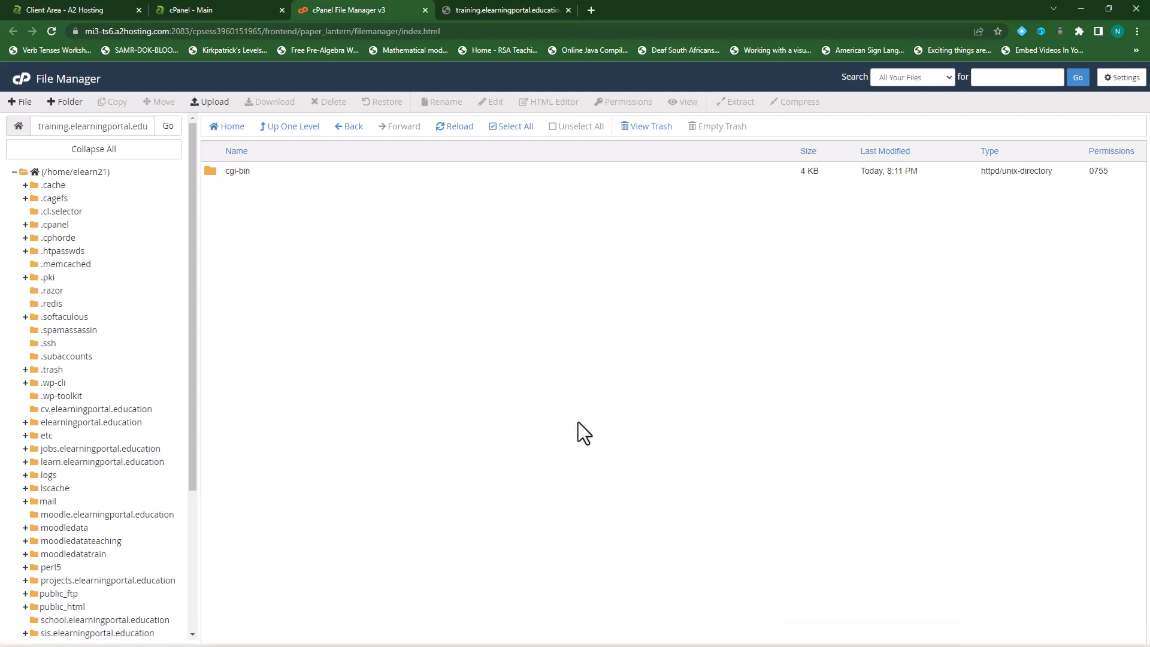
pyautogui.press('super')
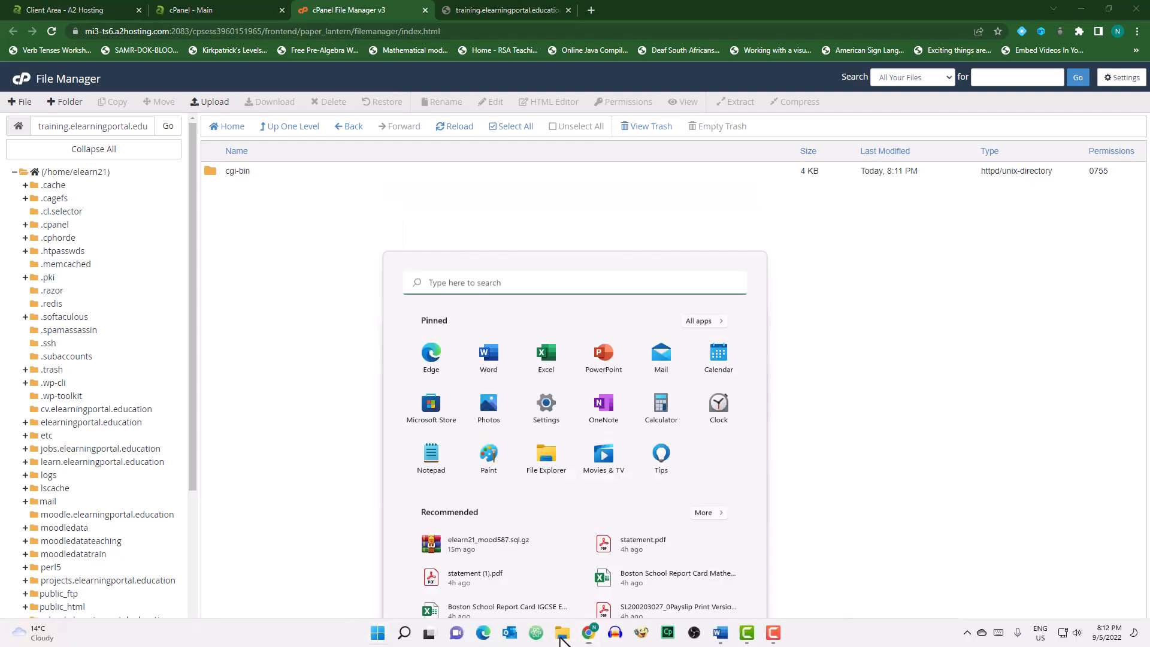
pyautogui.click(561, 634)
pyautogui.press('super')
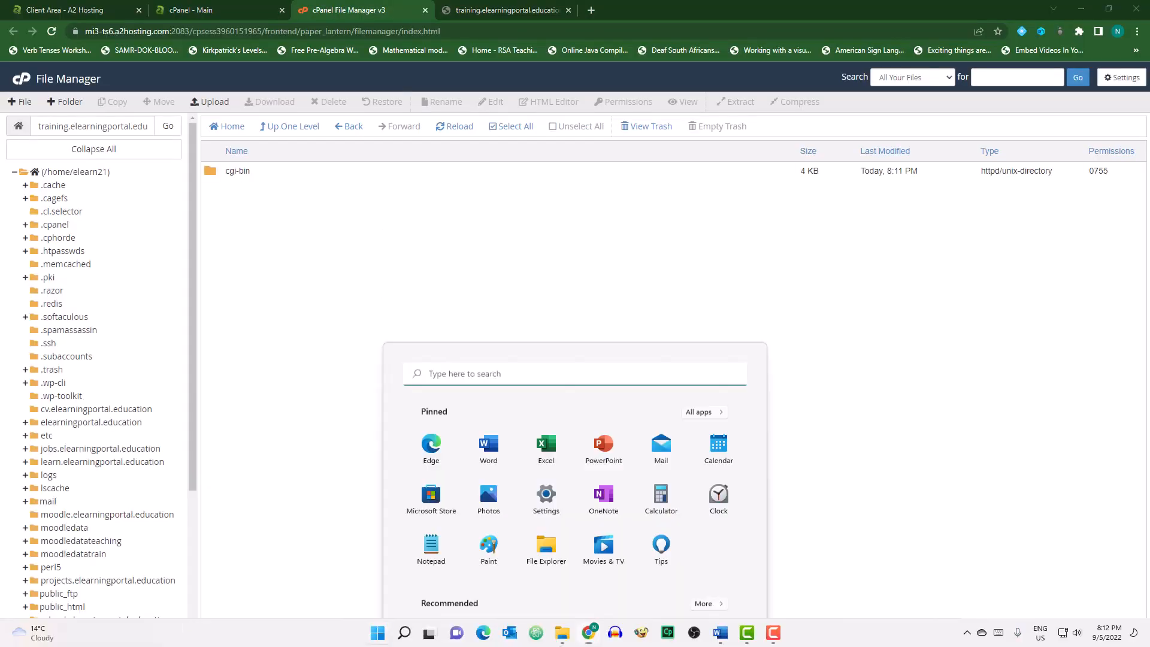
pyautogui.click(552, 577)
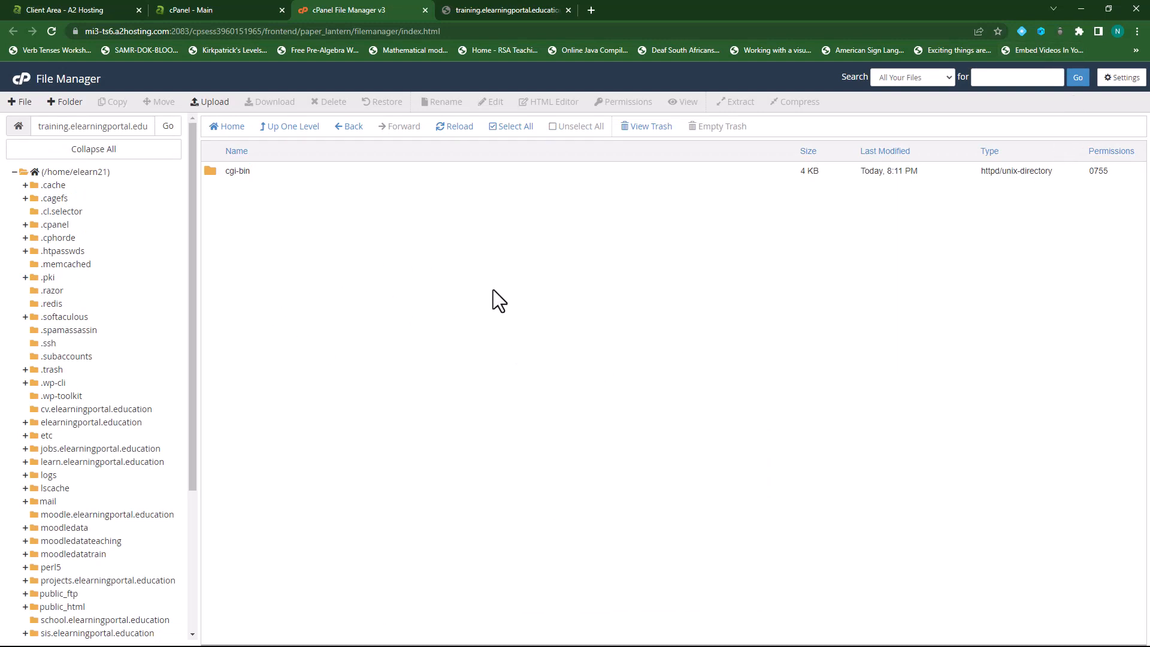
pyautogui.click(1084, 7)
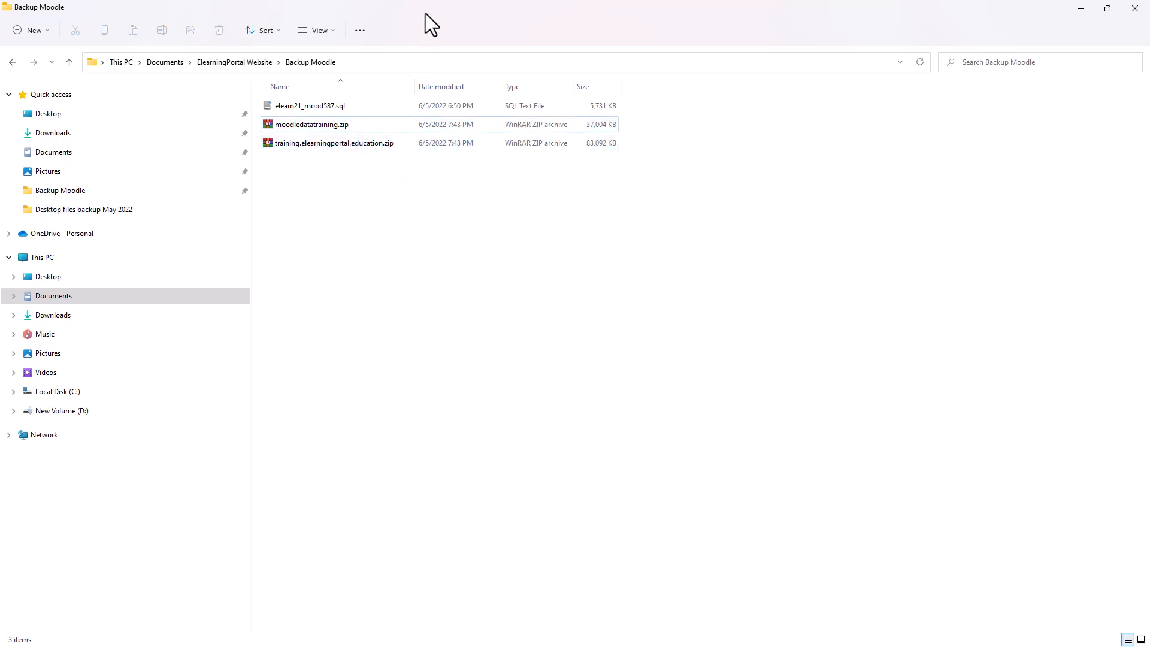
pyautogui.moveTo(454, 35); pyautogui.dragTo(1149, 168)
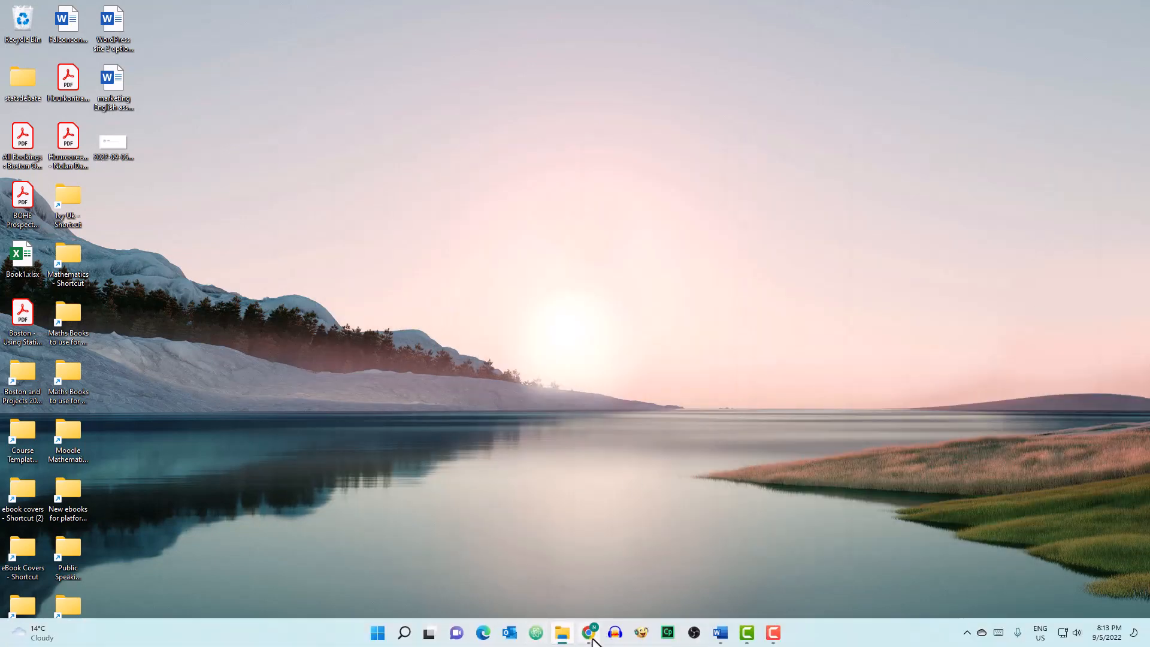
pyautogui.click(591, 637)
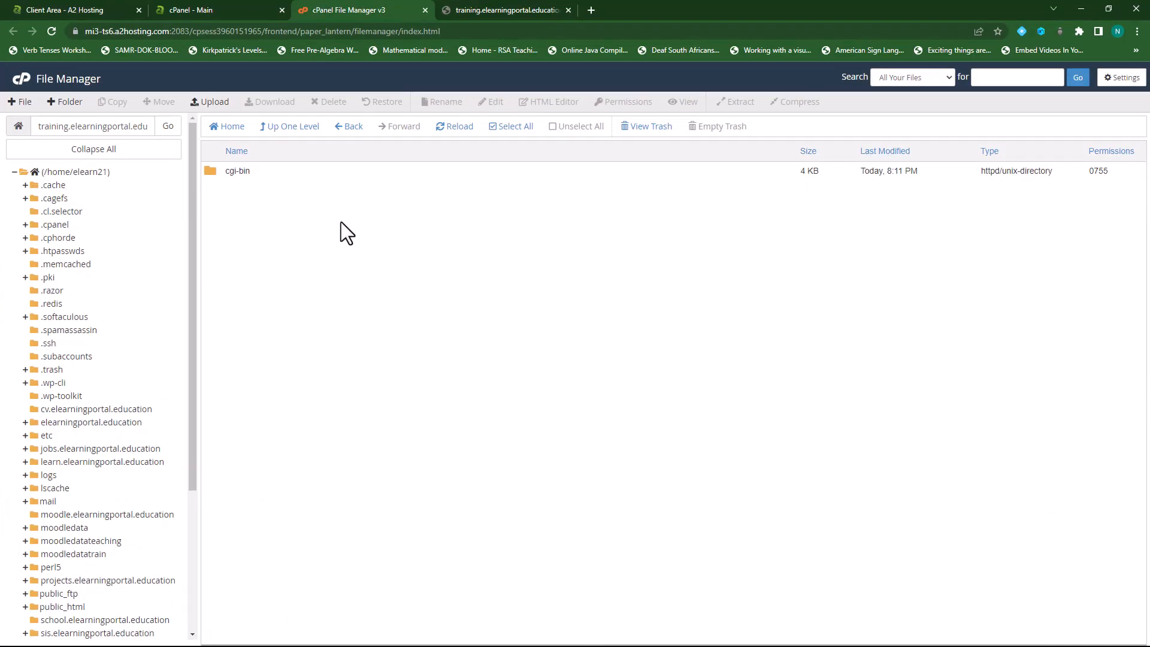
pyautogui.click(215, 103)
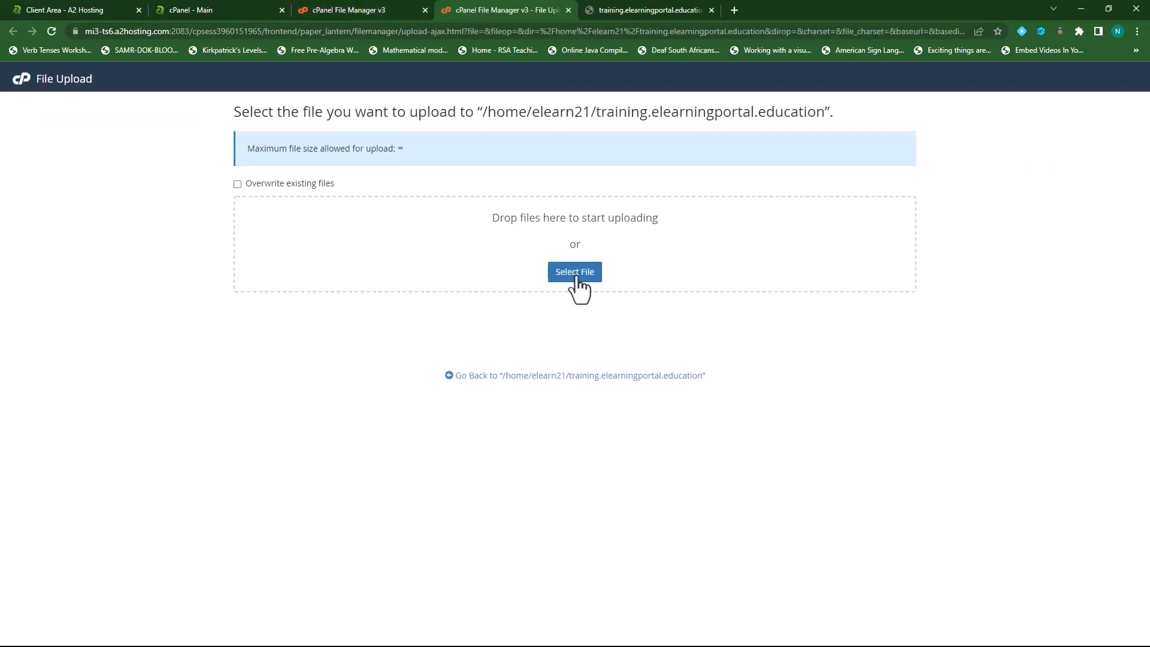
# Step: Upload training.elearningportal.education.zip (81.14 MB) from Backup Moodle and return to the folder listing
pyautogui.moveTo(1149, 186); pyautogui.dragTo(877, 321)
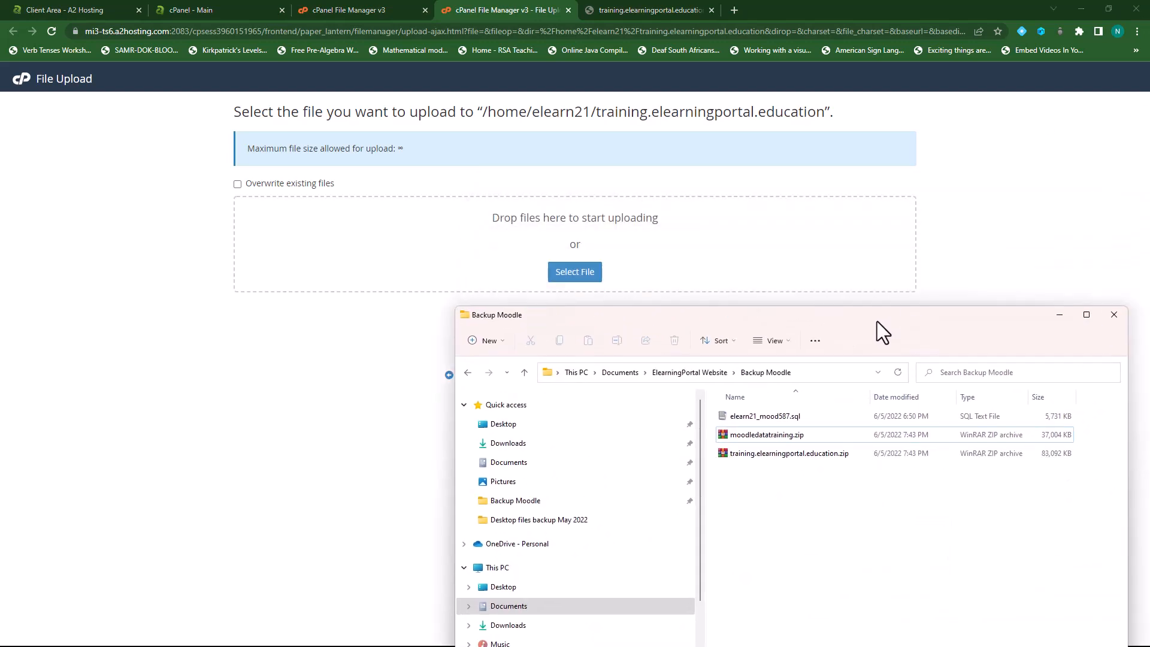
pyautogui.click(751, 454)
pyautogui.moveTo(746, 457); pyautogui.dragTo(437, 253)
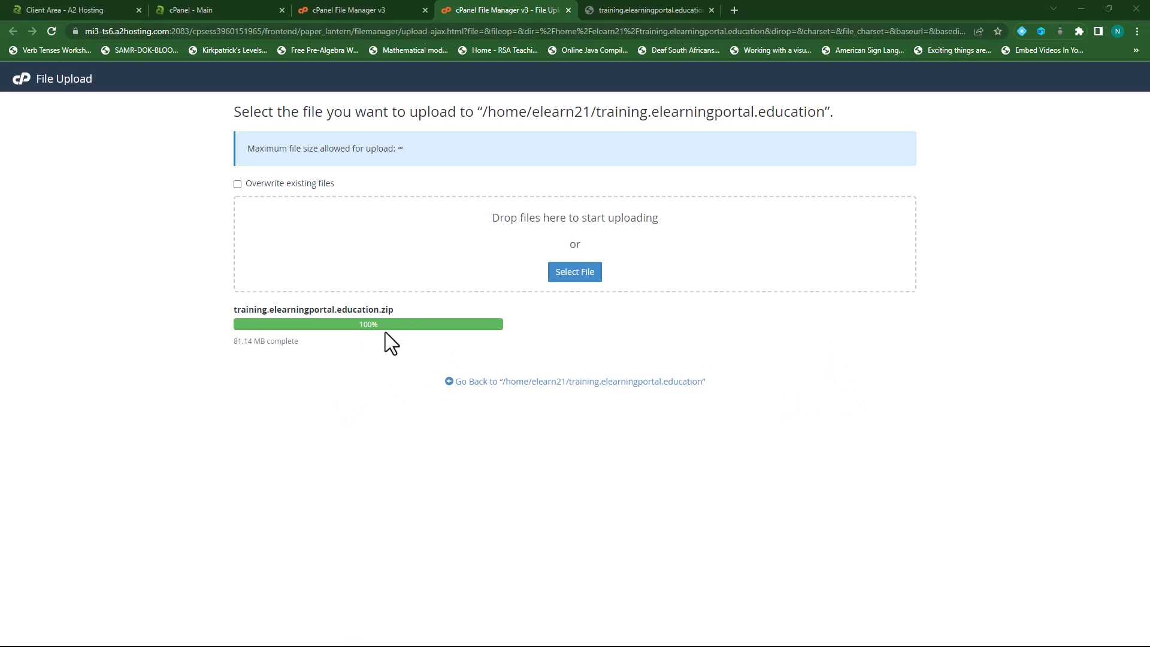
pyautogui.click(598, 383)
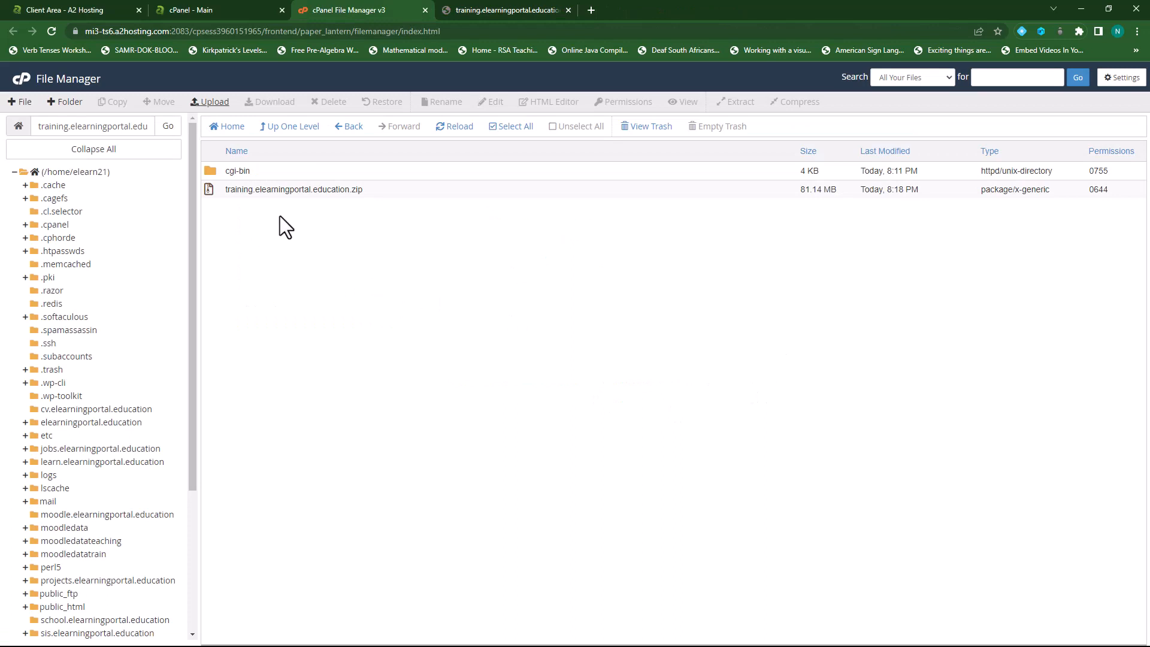
# Step: Select the uploaded training site zip, then go back to the cPanel home dashboard
pyautogui.click(256, 190)
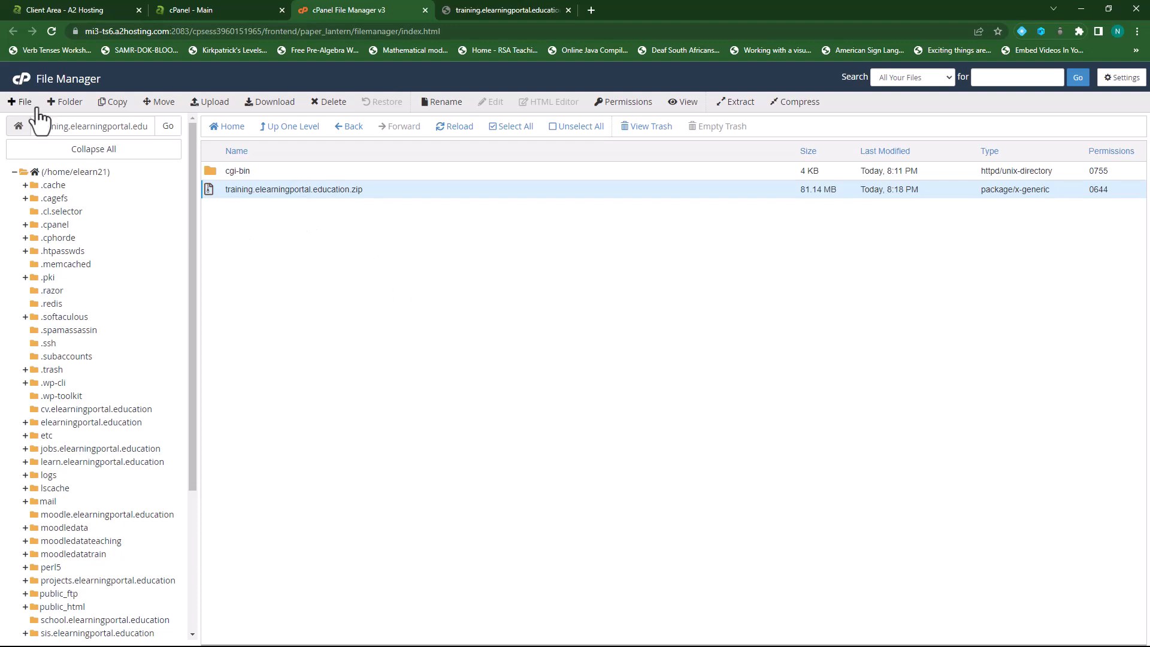
pyautogui.click(22, 81)
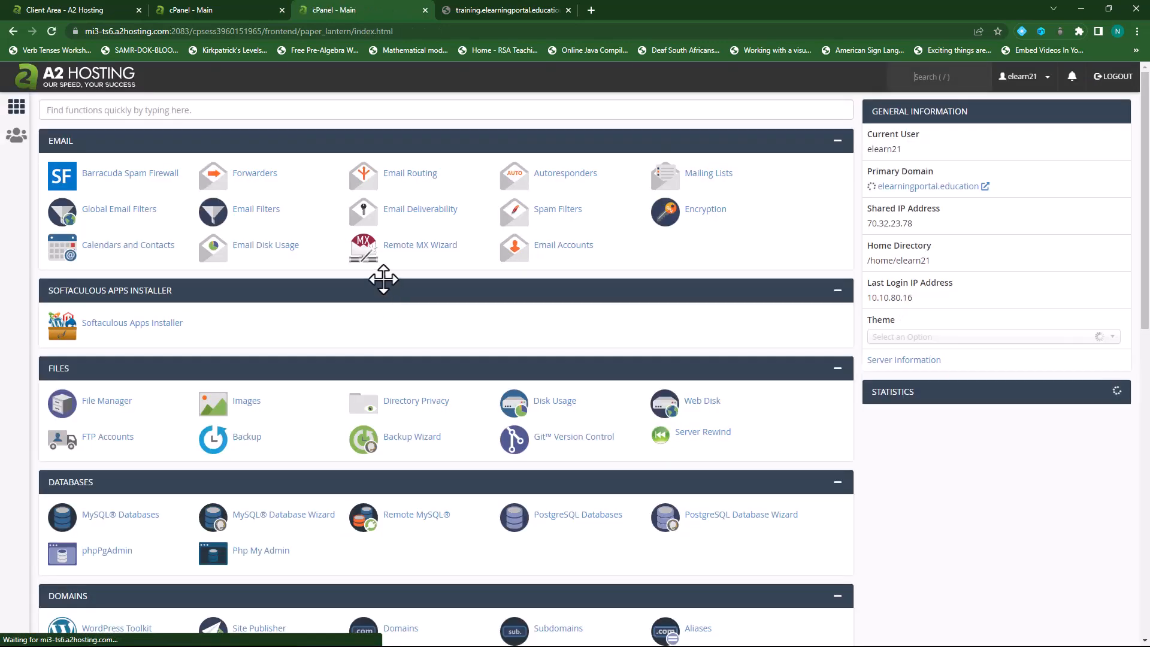
# Step: Launch phpMyAdmin from cPanel's Databases section in a new tab
pyautogui.scroll(-4, 293, 314)
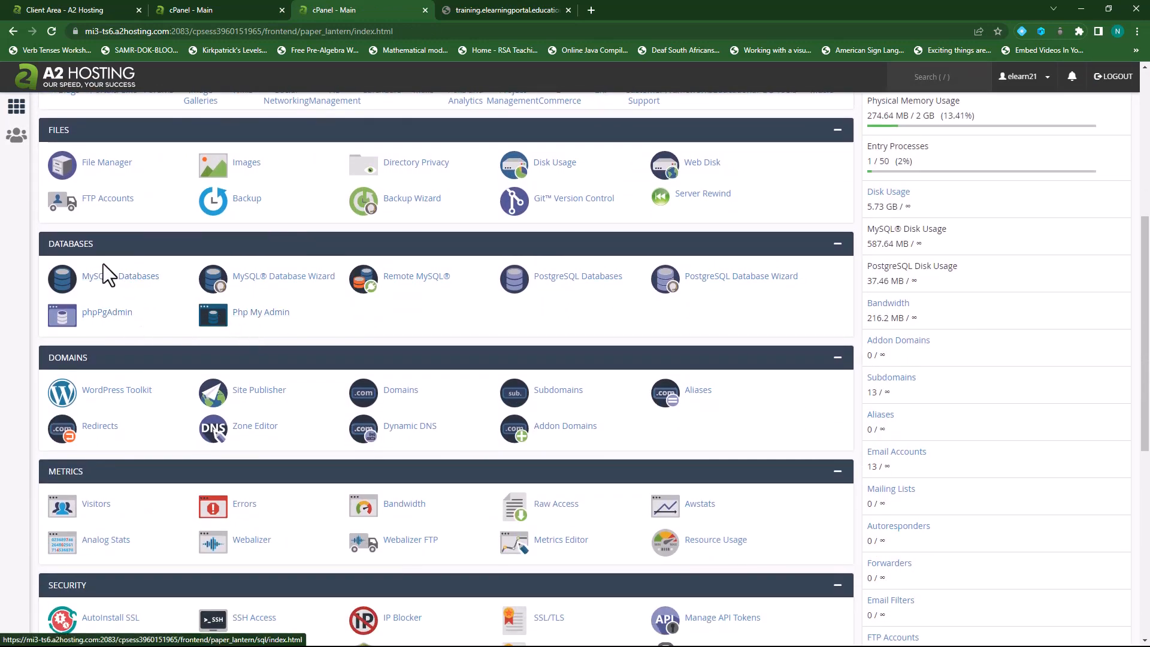
pyautogui.click(262, 318)
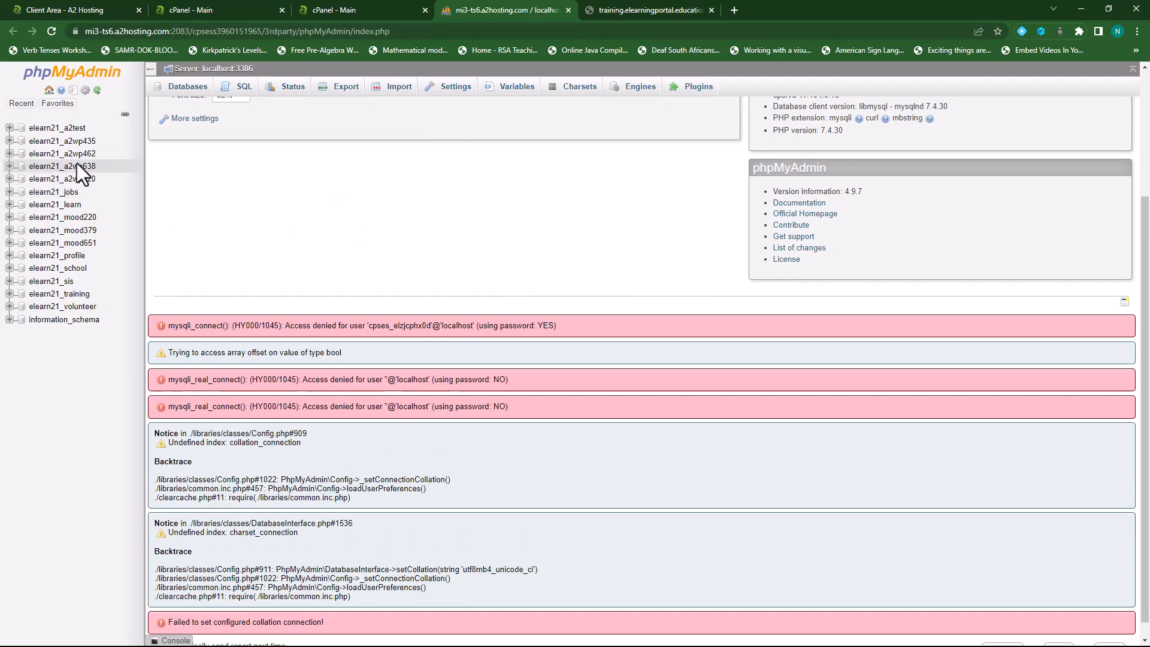
# Step: Choose Documents > ElearningPortal Website > Backup Moodle > elearn21_mood587.sql as elearn21_training's import file
pyautogui.click(54, 296)
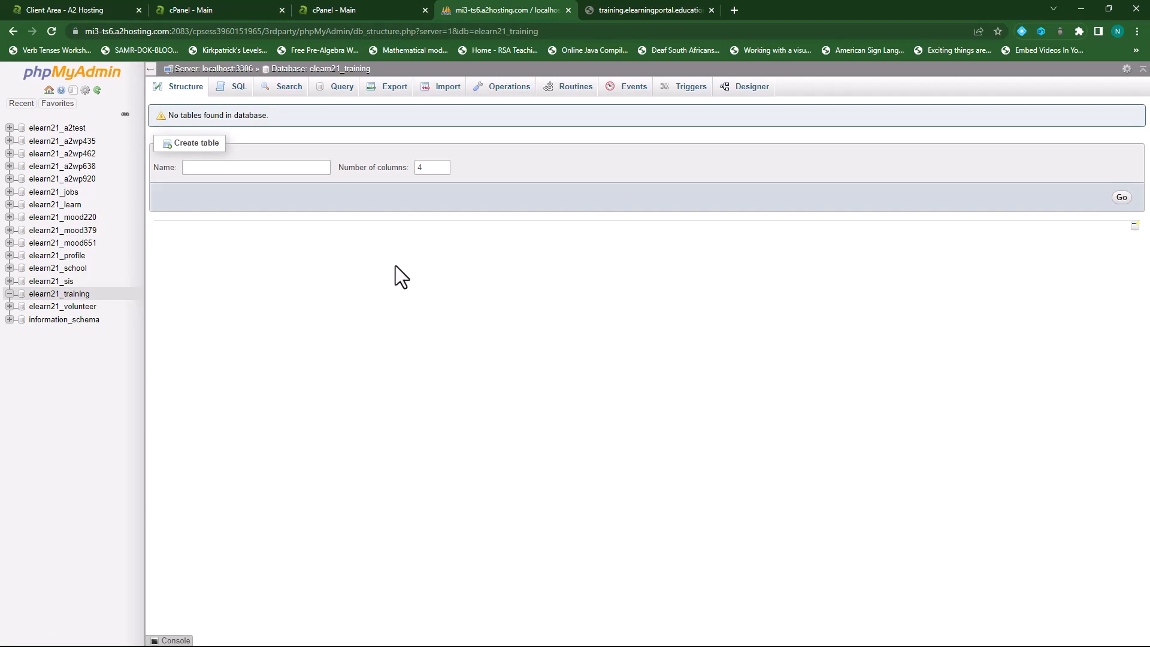
pyautogui.click(442, 100)
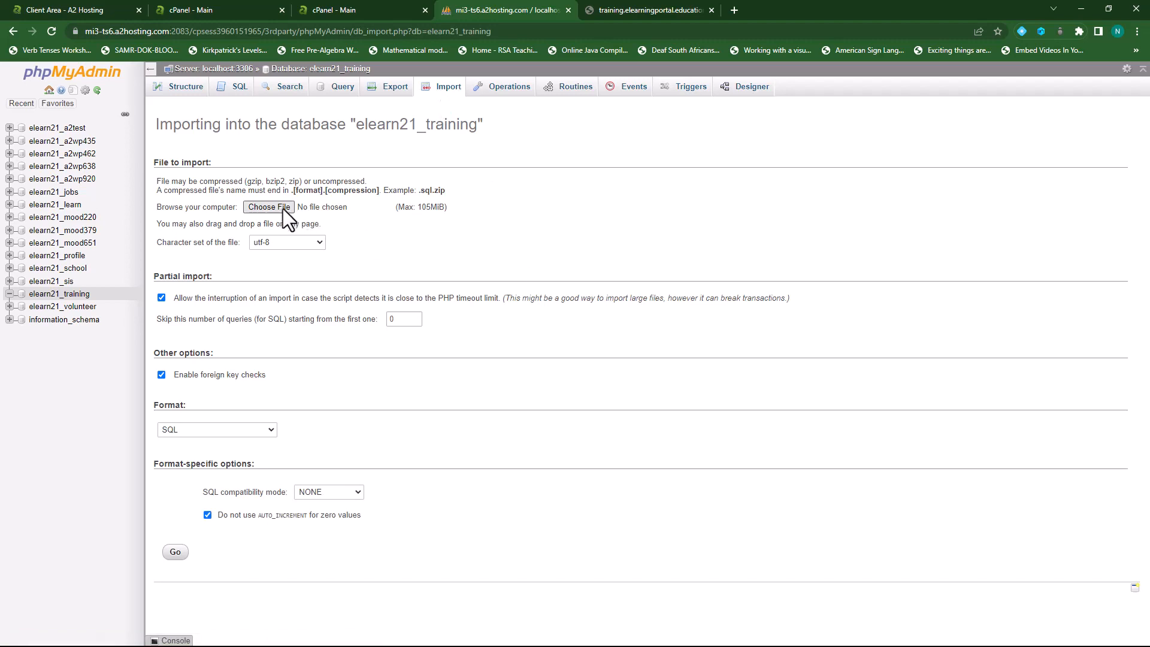
pyautogui.click(278, 209)
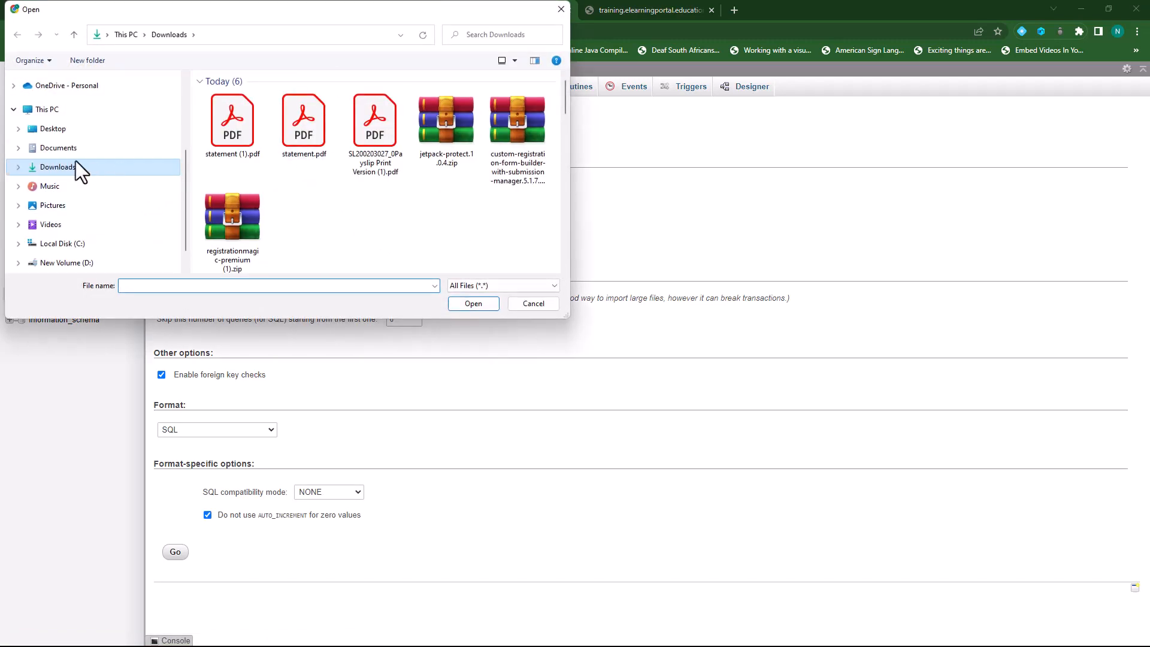
pyautogui.click(63, 150)
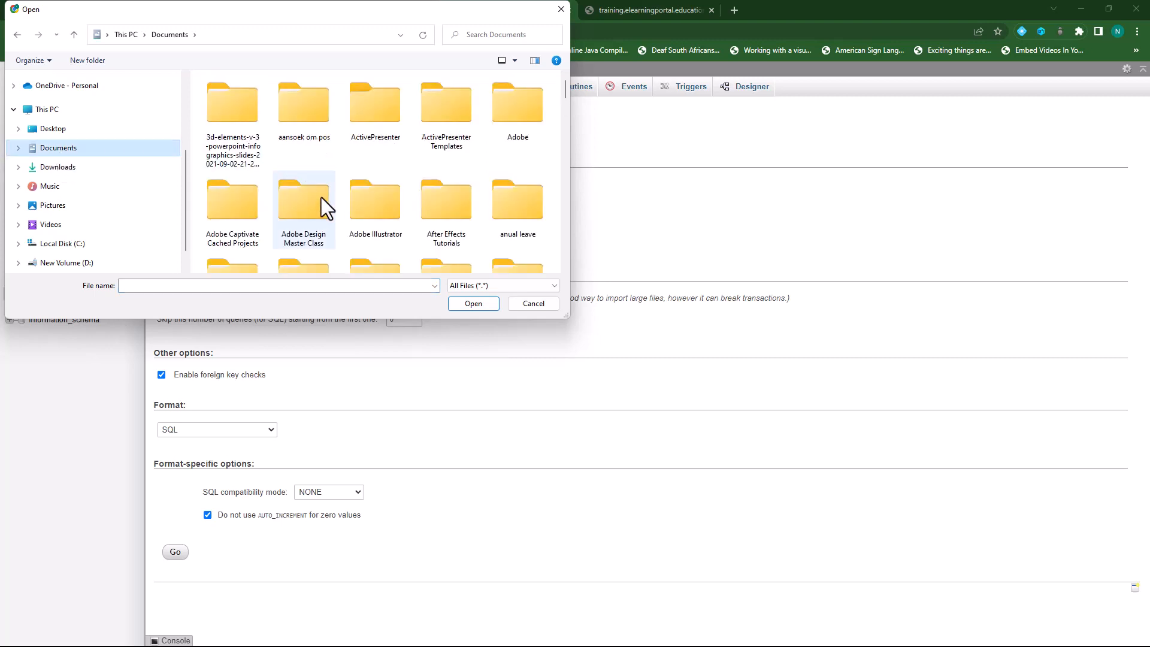
pyautogui.scroll(-5, 328, 202)
pyautogui.scroll(1, 387, 207)
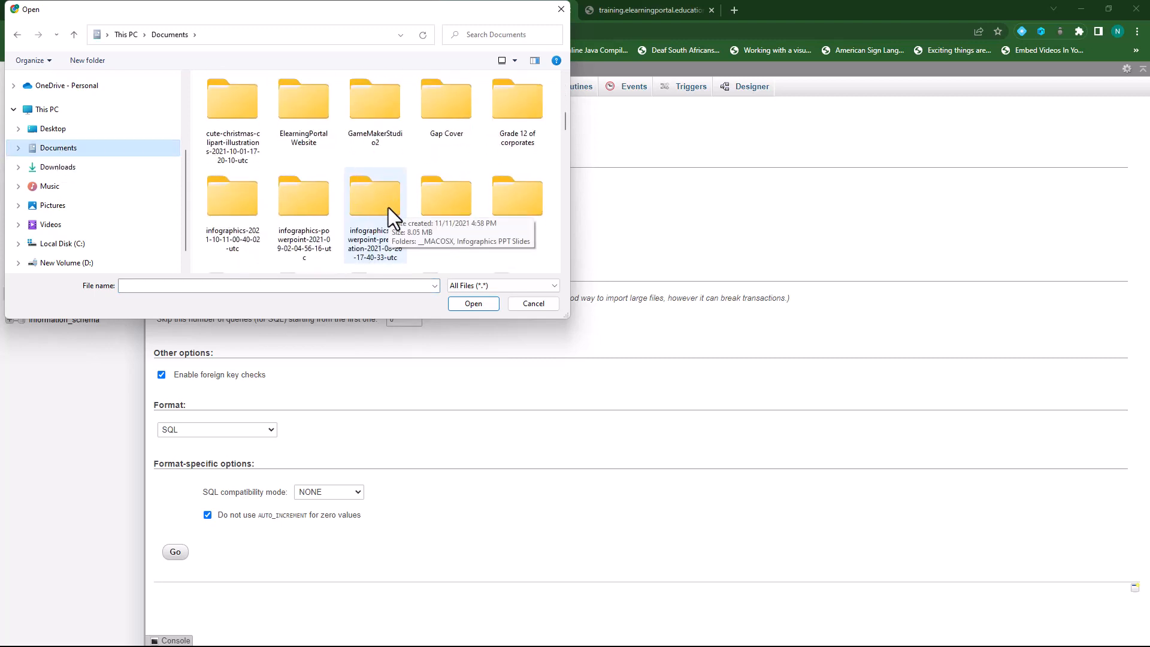
pyautogui.scroll(3, 389, 207)
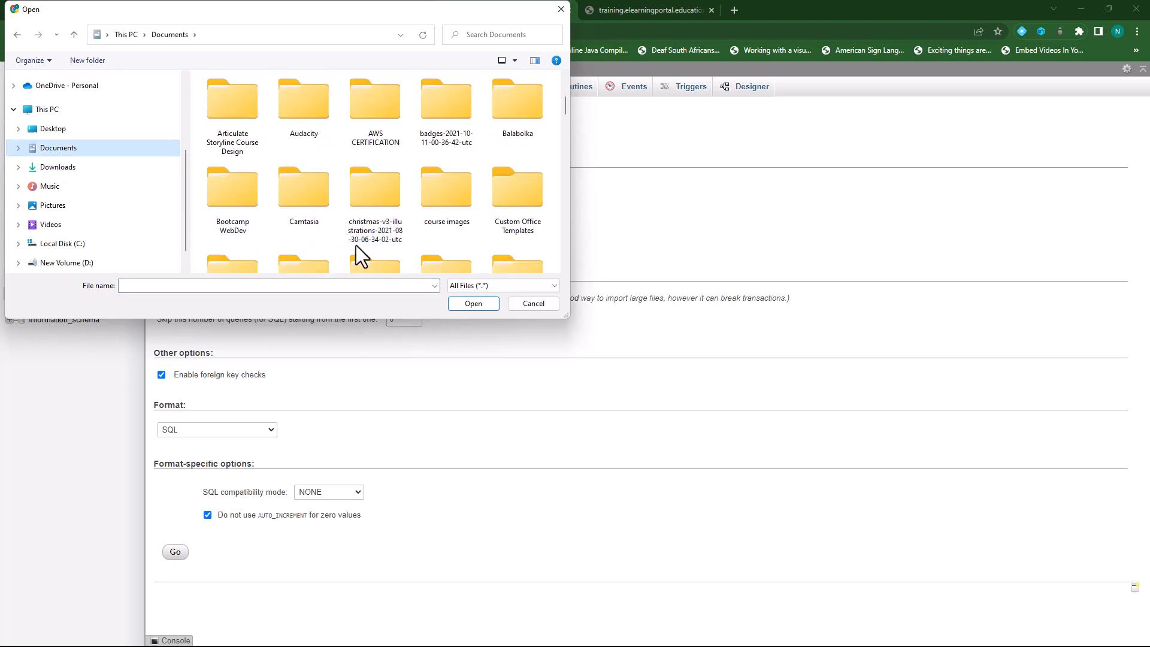
pyautogui.scroll(-1, 388, 214)
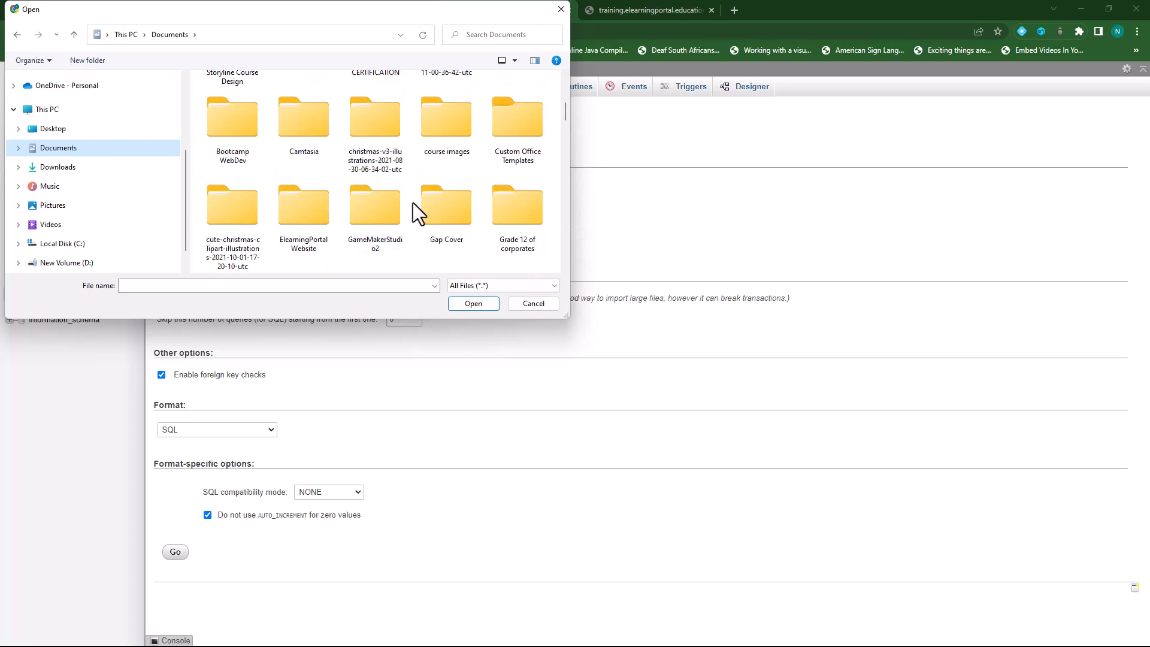
pyautogui.scroll(-1, 412, 207)
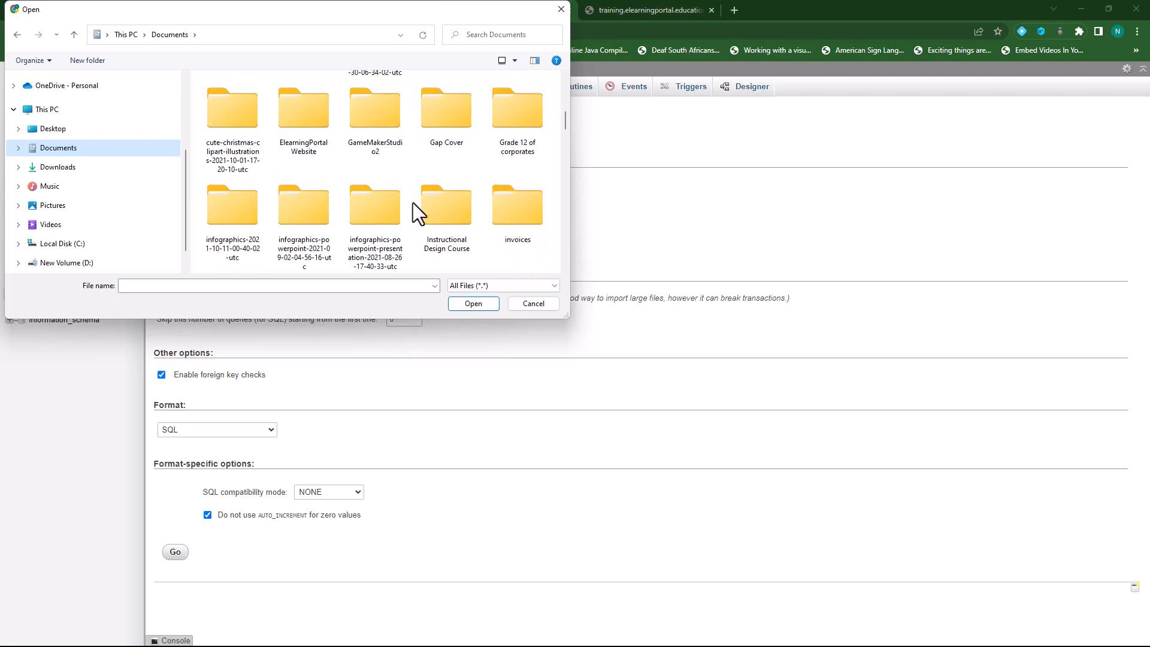
pyautogui.doubleClick(310, 124)
pyautogui.doubleClick(236, 121)
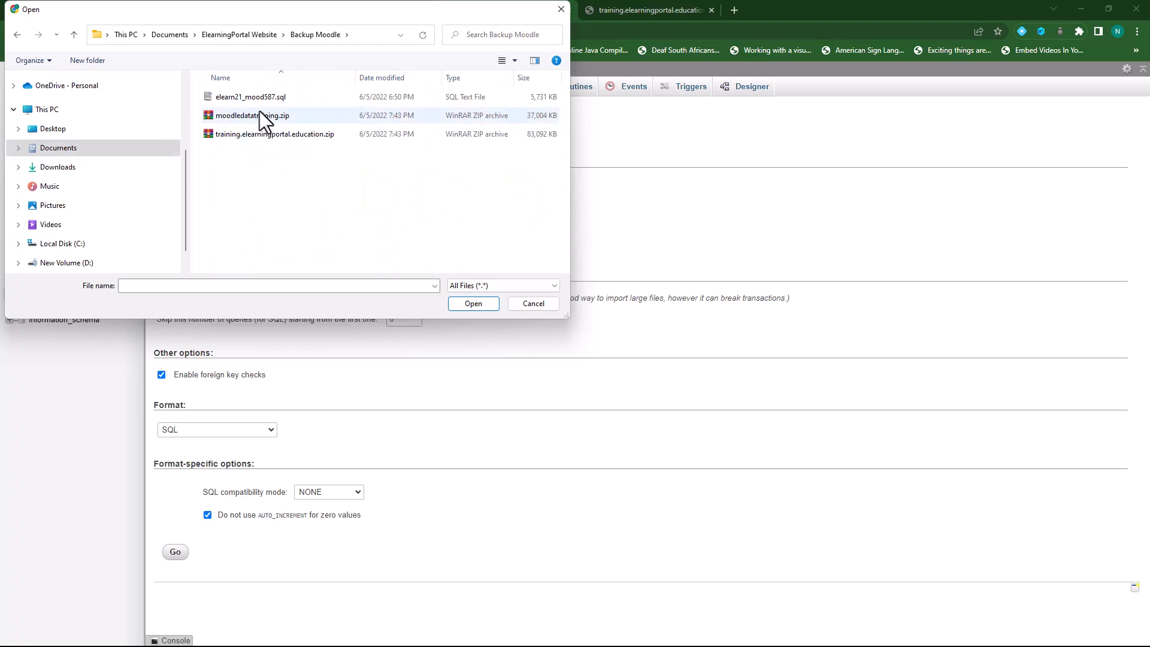
pyautogui.click(251, 100)
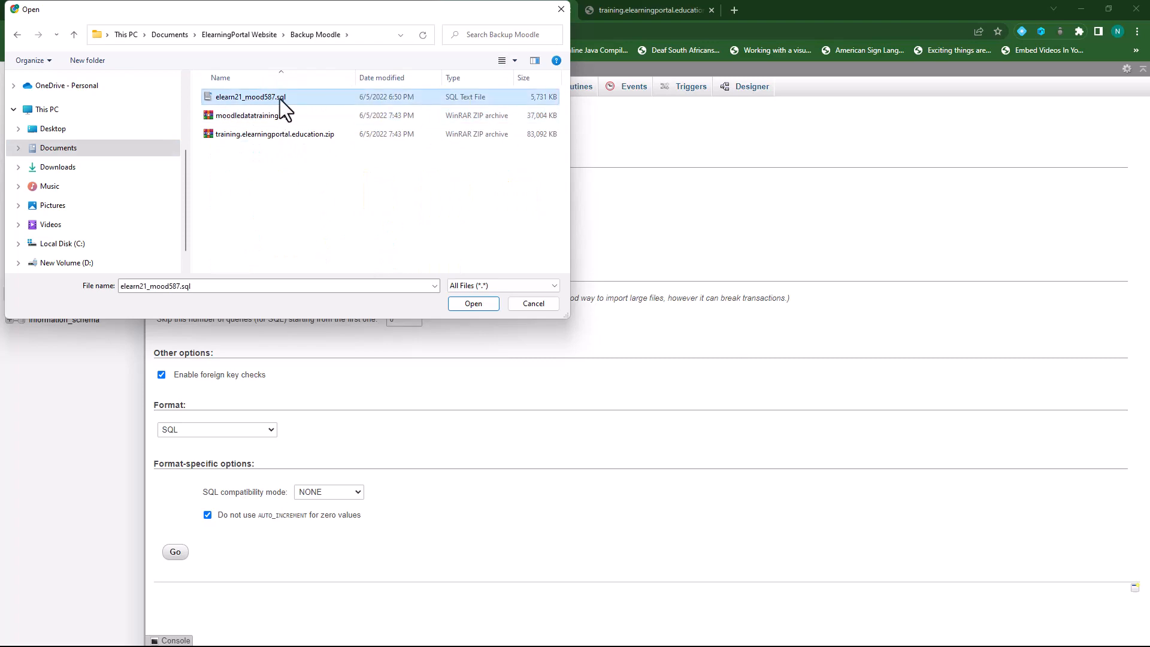
pyautogui.click(473, 304)
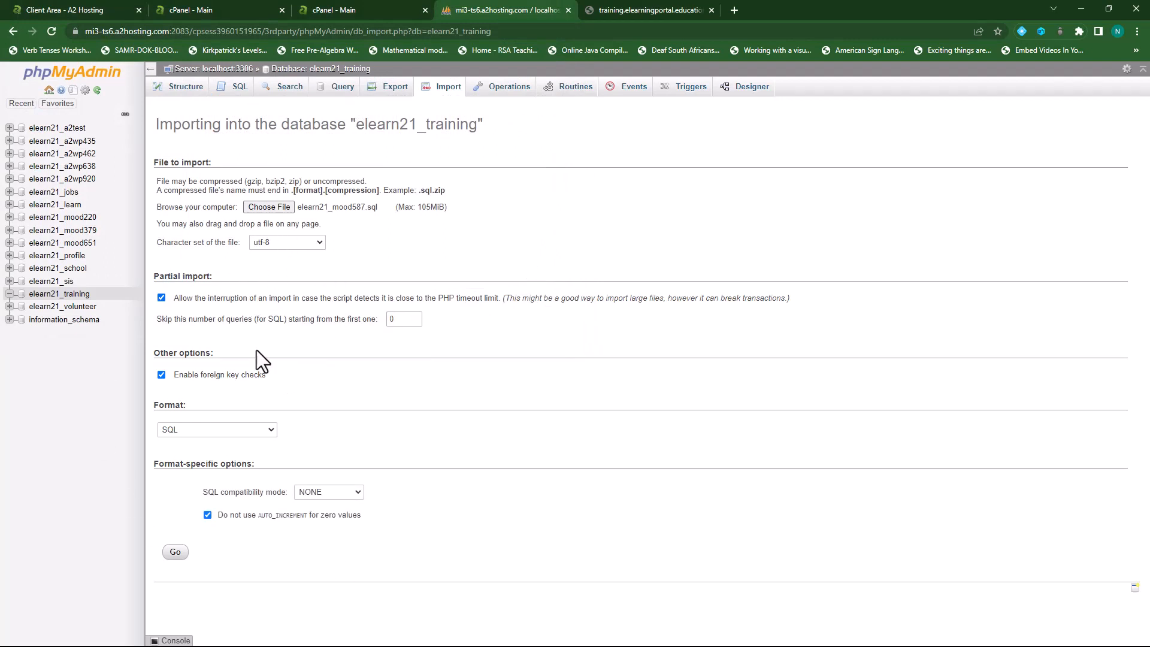
# Step: Import elearn21_mood587.sql into elearn21_training (1682 queries succeed), then return to the cPanel - Main tab
pyautogui.click(176, 558)
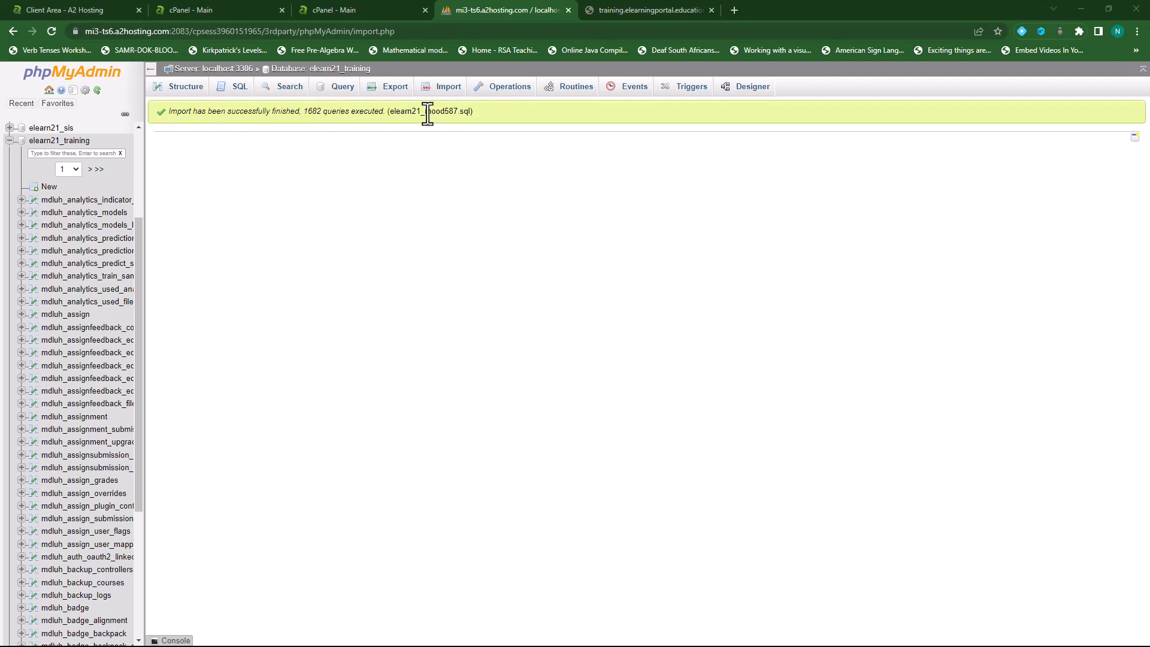
pyautogui.moveTo(390, 111); pyautogui.dragTo(467, 119)
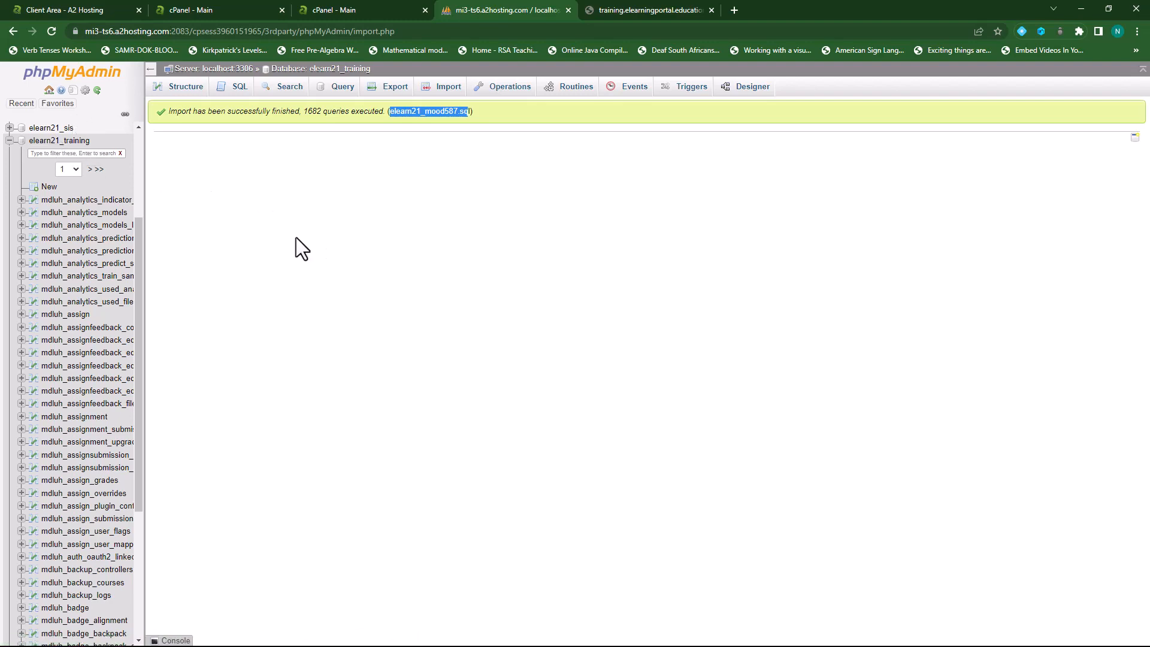
pyautogui.click(358, 9)
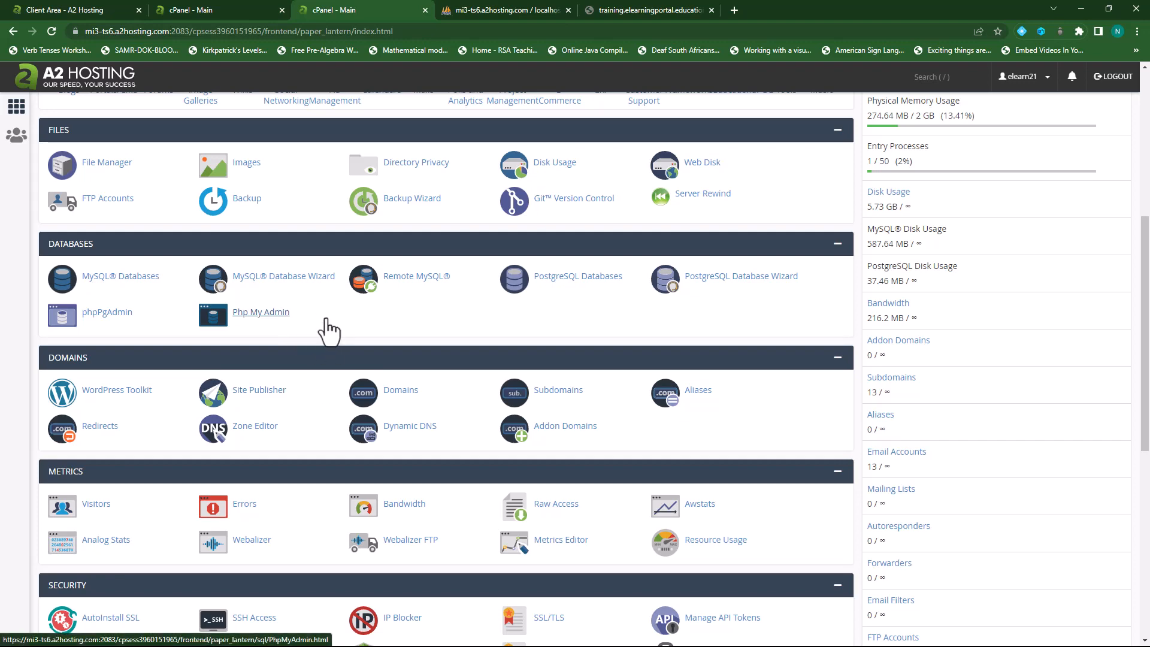
# Step: Open File Manager from the Files section of the cPanel dashboard
pyautogui.scroll(-4, 328, 332)
pyautogui.scroll(3, 419, 350)
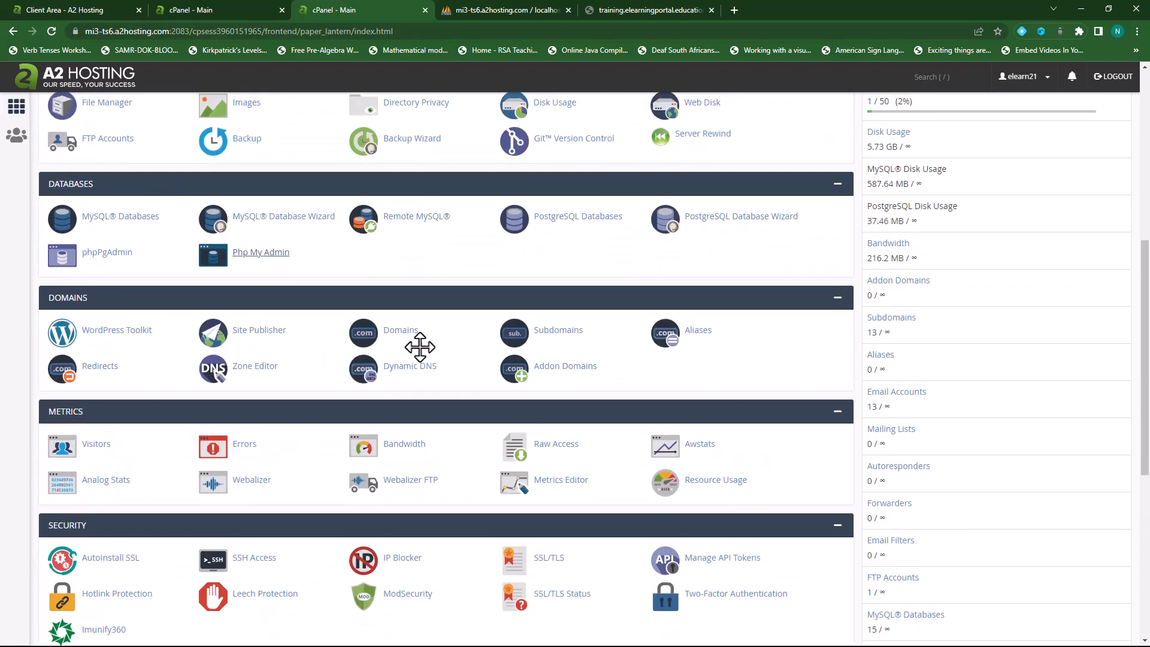
pyautogui.scroll(3, 423, 354)
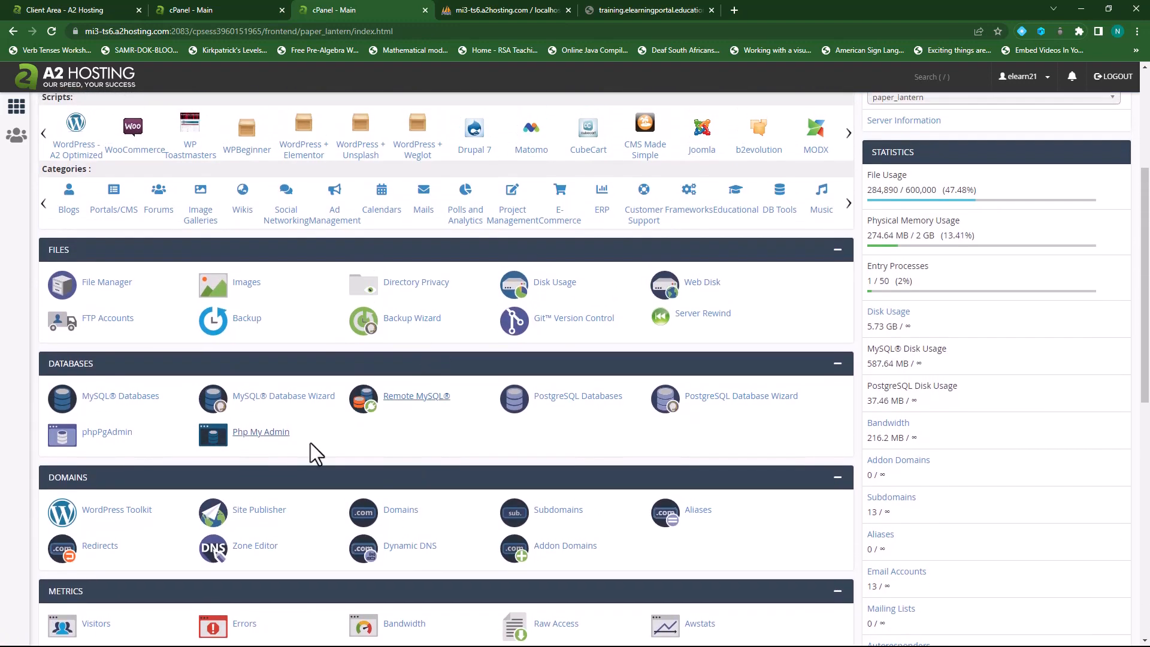
pyautogui.click(111, 286)
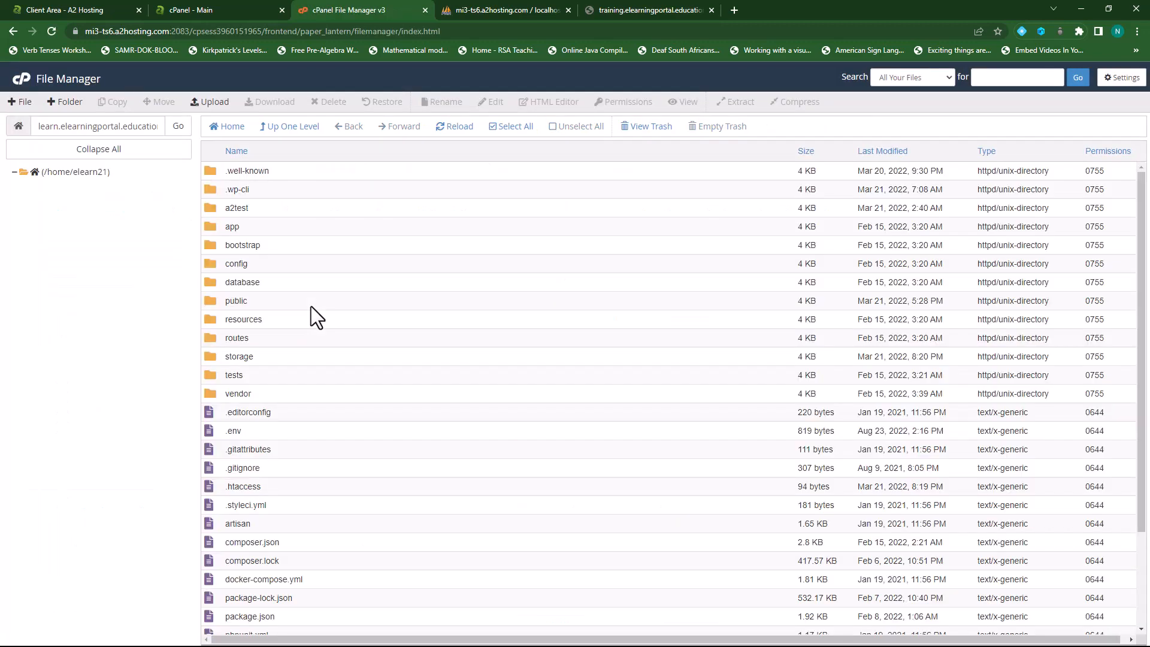
# Step: Go from the home directory into training.elearningportal.education and select its 81.14 MB zip
pyautogui.click(292, 128)
pyautogui.scroll(-4, 315, 441)
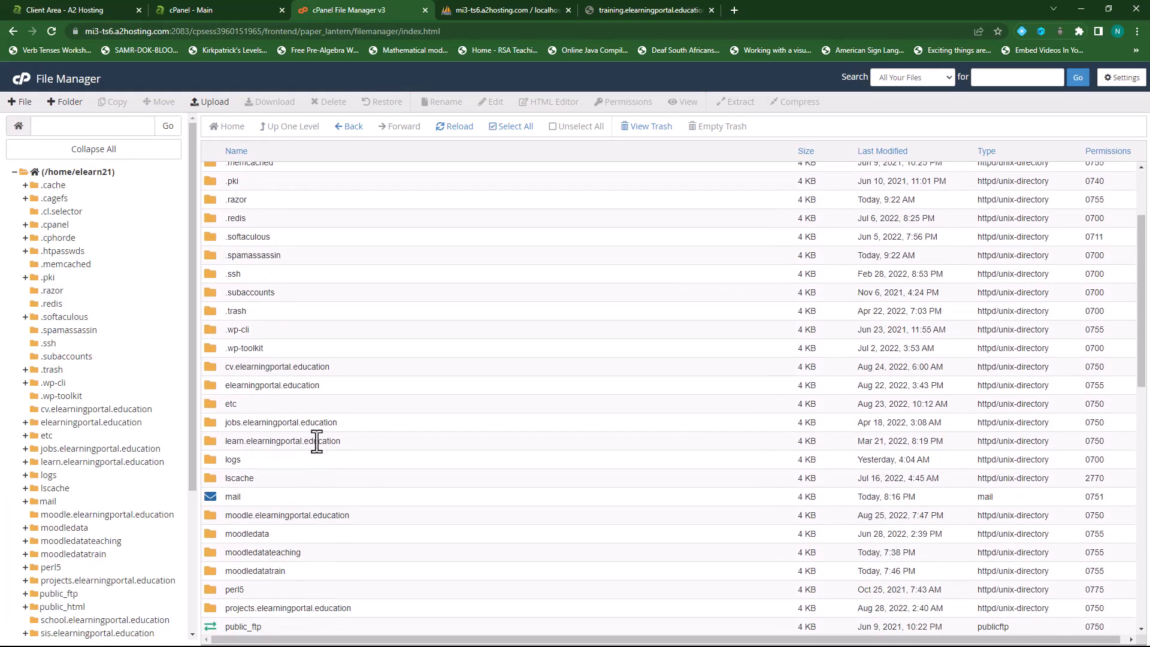
pyautogui.scroll(-8, 317, 441)
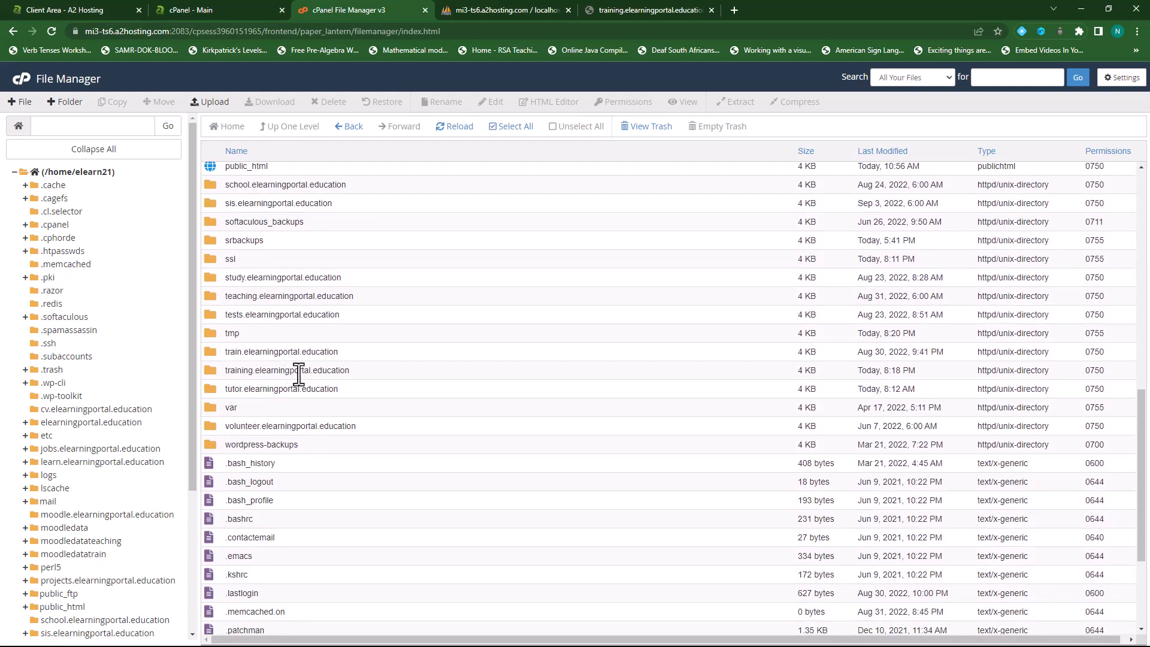
pyautogui.doubleClick(213, 371)
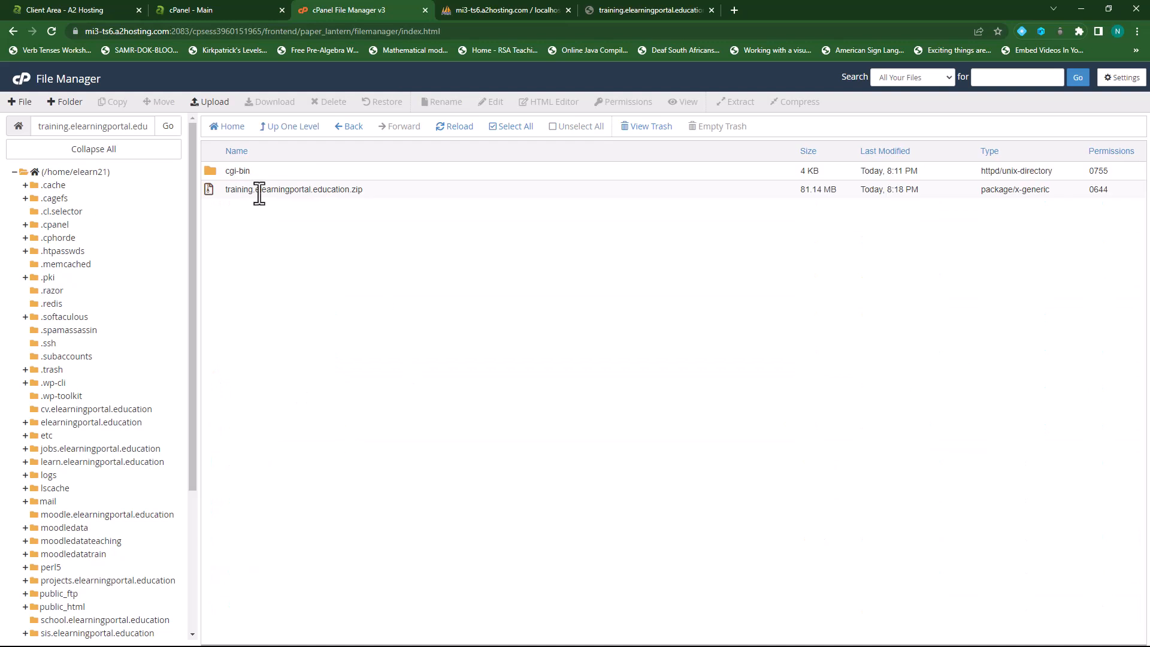
pyautogui.click(273, 191)
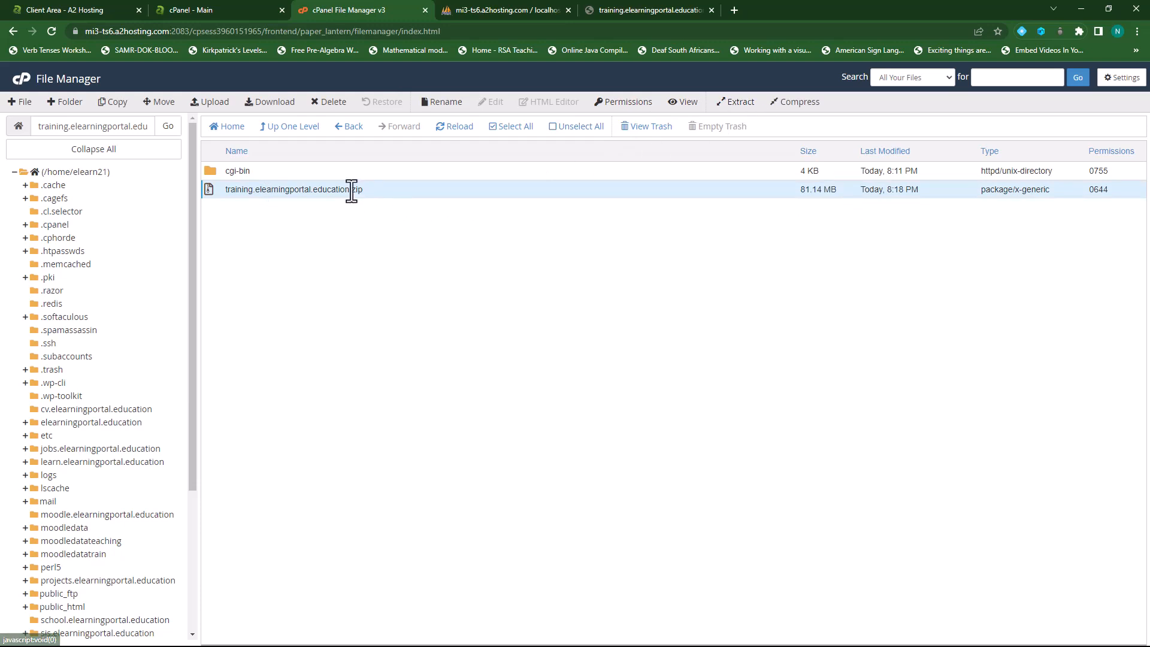
# Step: Extract training.elearningportal.education.zip into /training.elearningportal.education and close the results log
pyautogui.rightClick(296, 190)
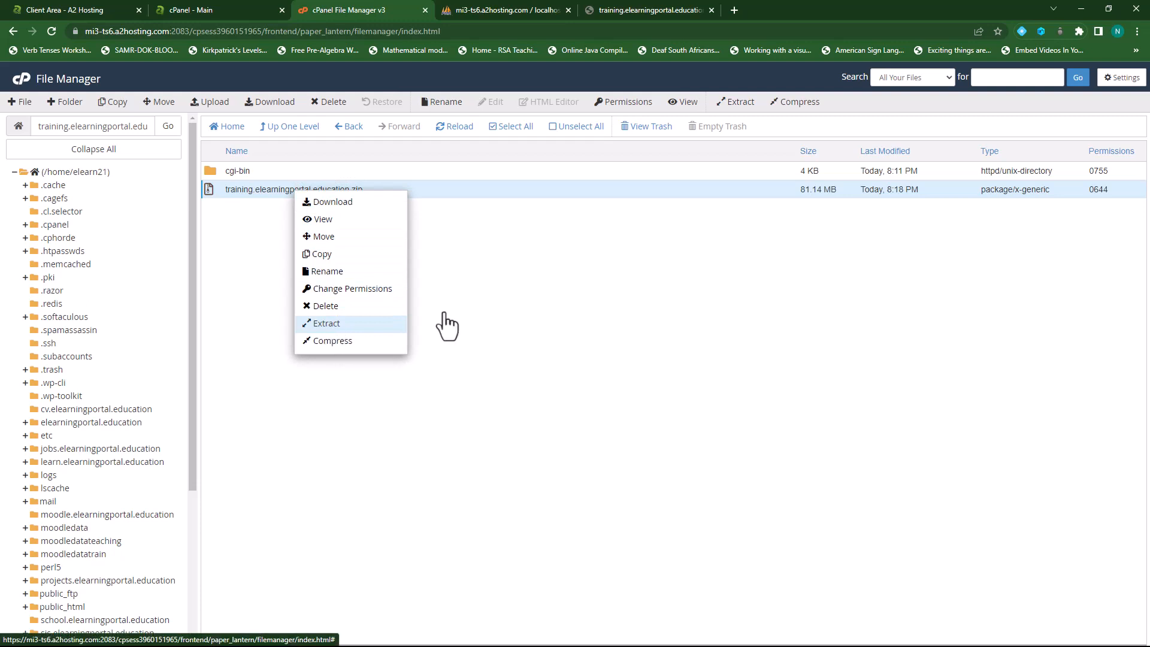
pyautogui.click(433, 257)
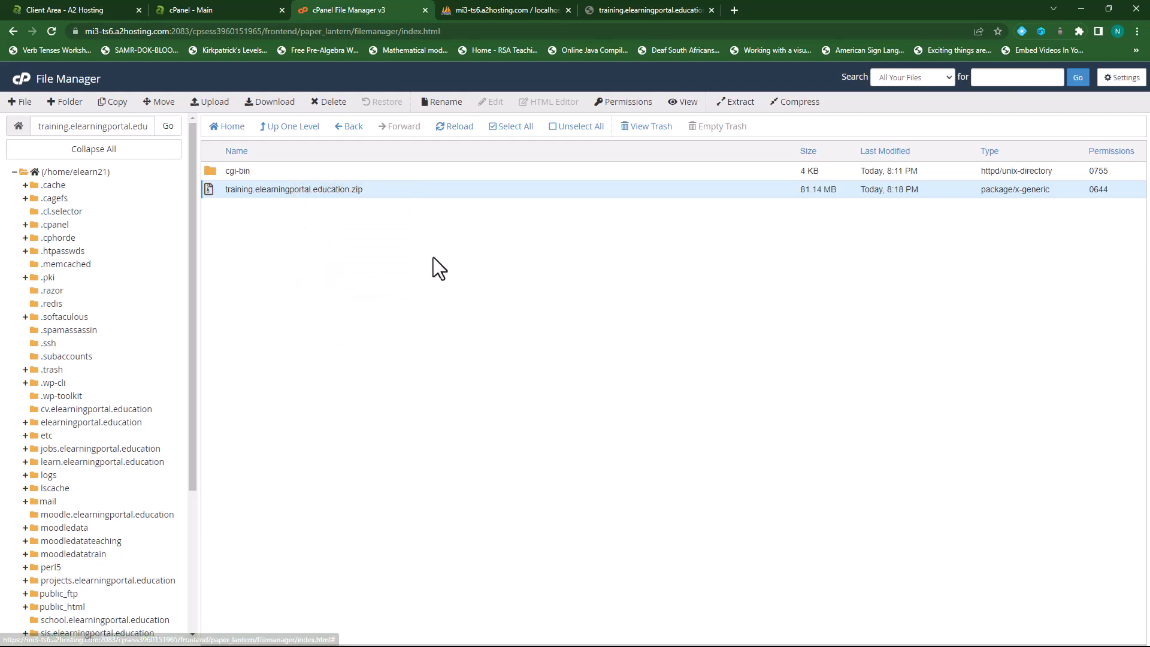
pyautogui.click(742, 103)
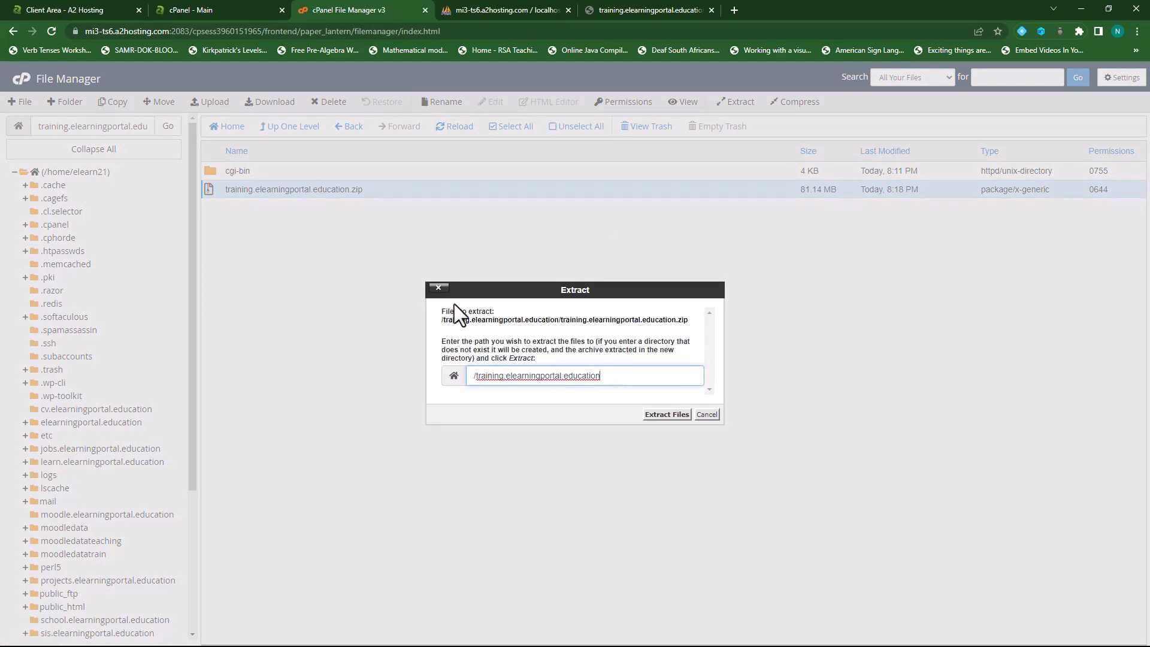
pyautogui.click(666, 415)
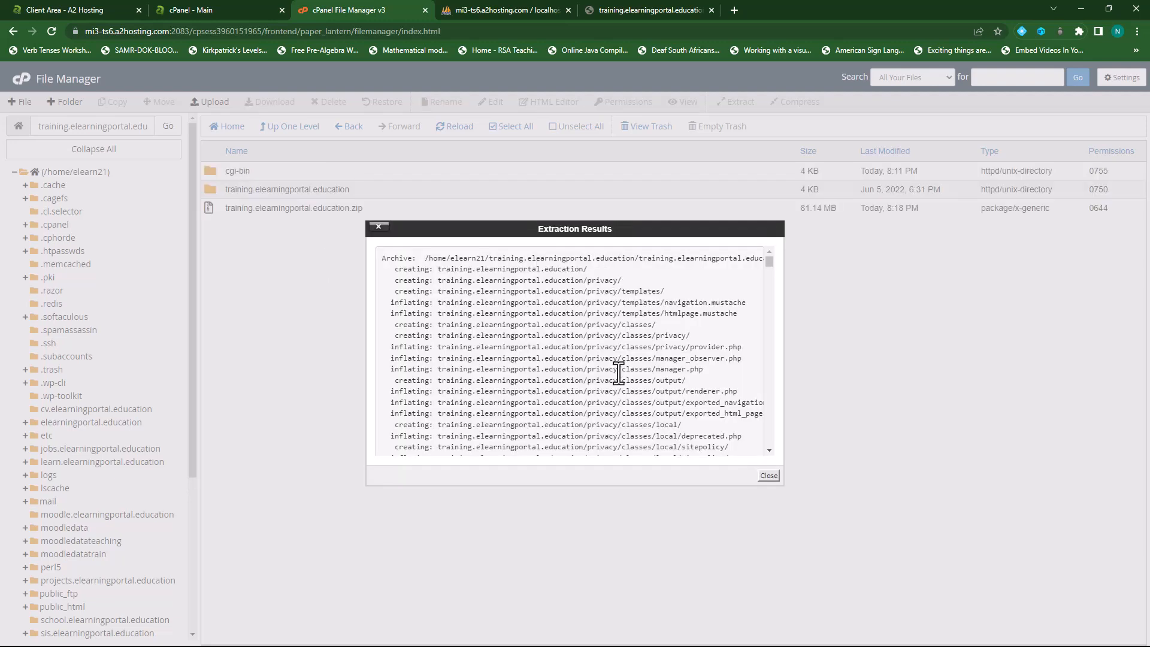
pyautogui.click(768, 476)
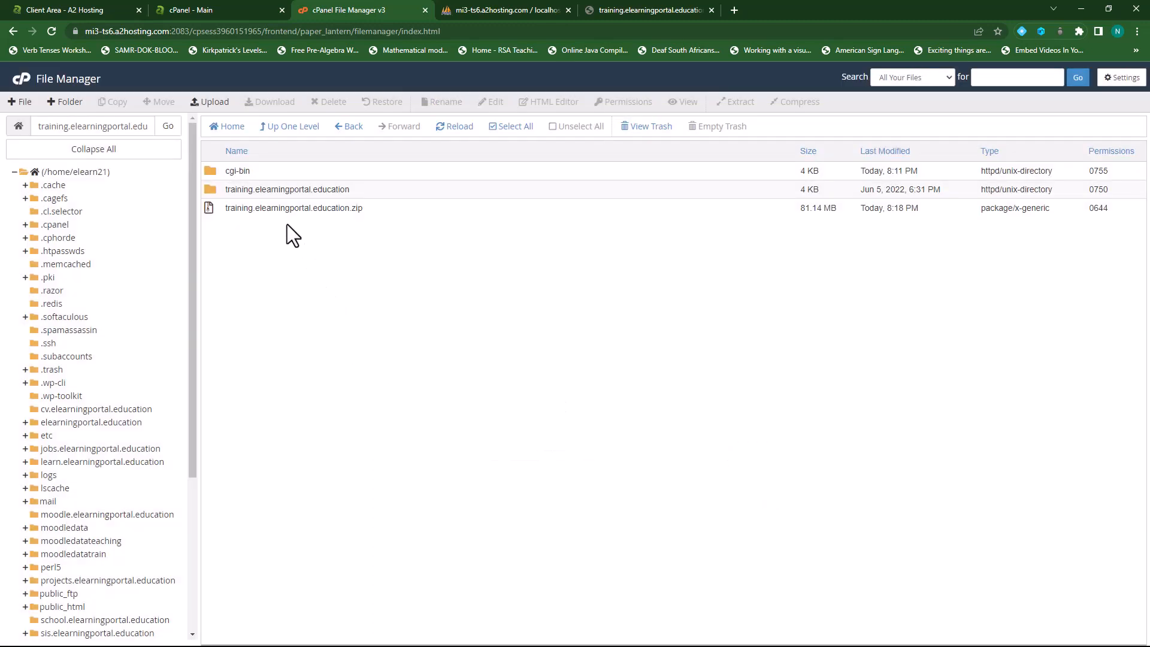
# Step: Permanently delete training.elearningportal.education.zip, skipping the trash
pyautogui.click(284, 210)
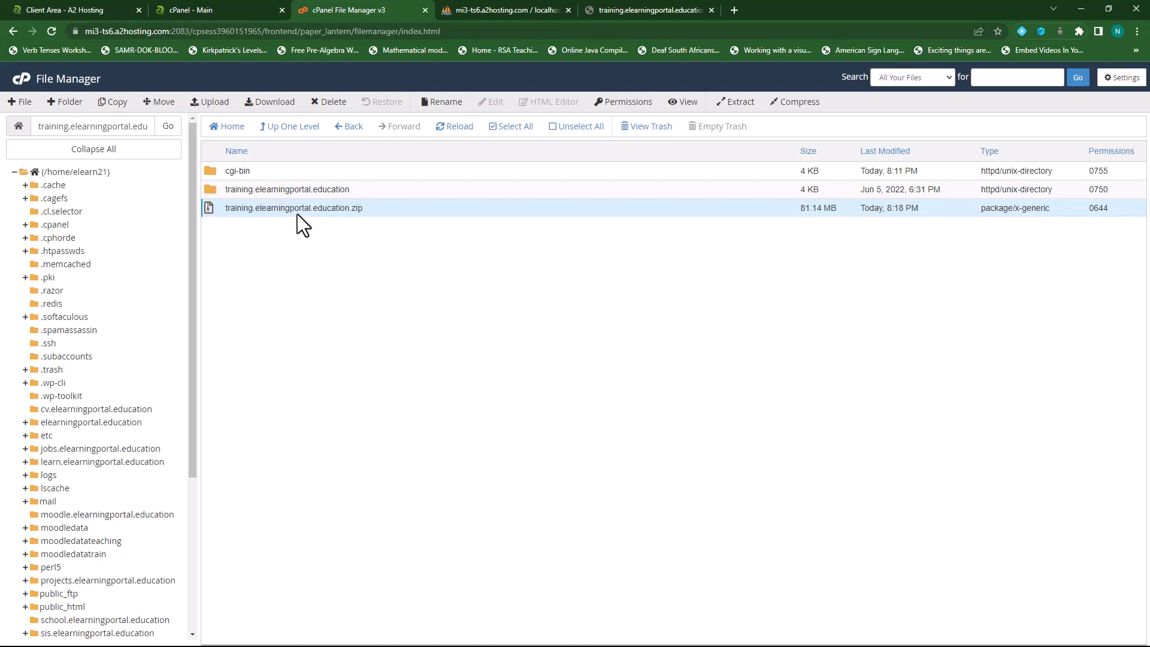
pyautogui.click(331, 106)
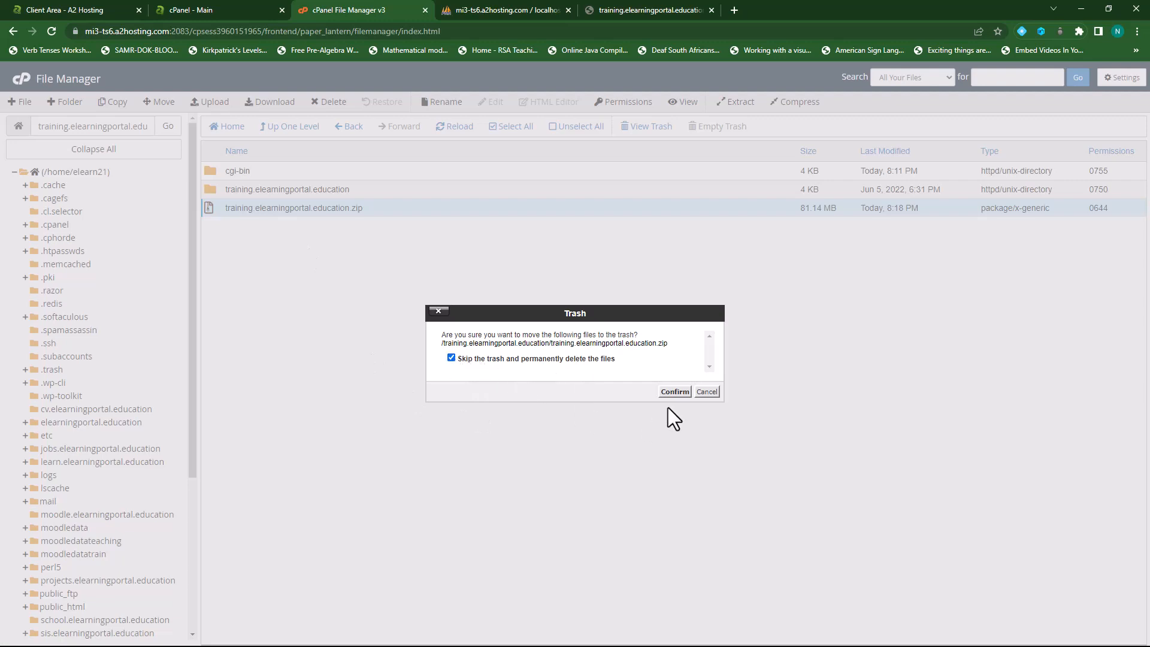
pyautogui.click(677, 394)
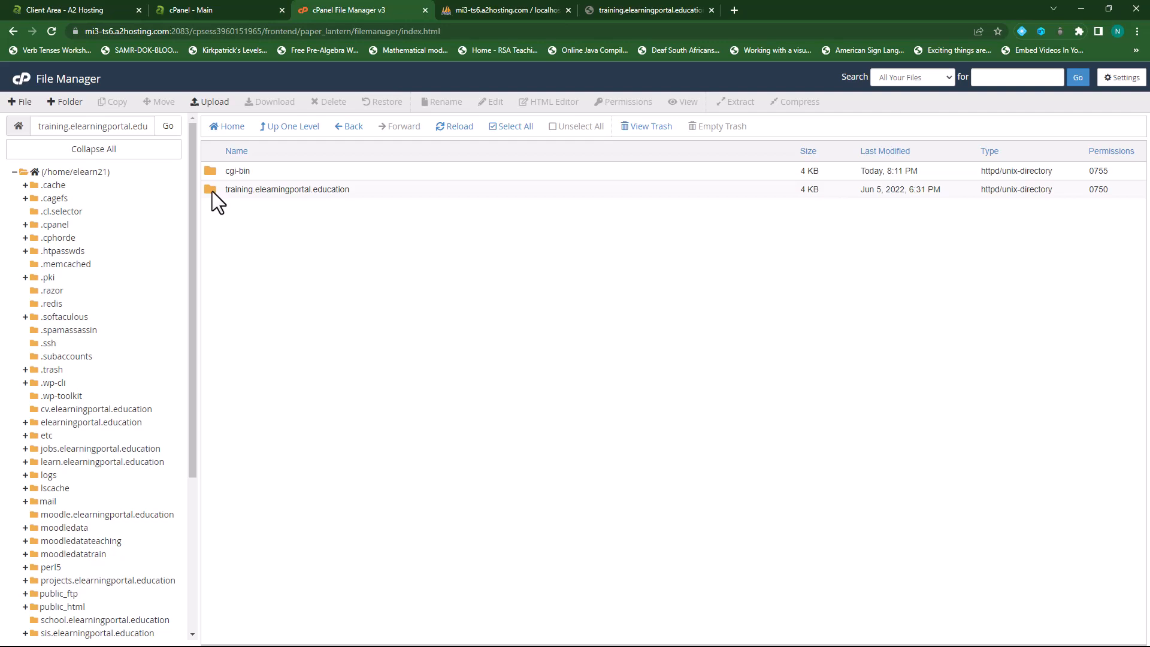
# Step: Open the extracted nested folder and select all files from .github through version.php
pyautogui.doubleClick(212, 190)
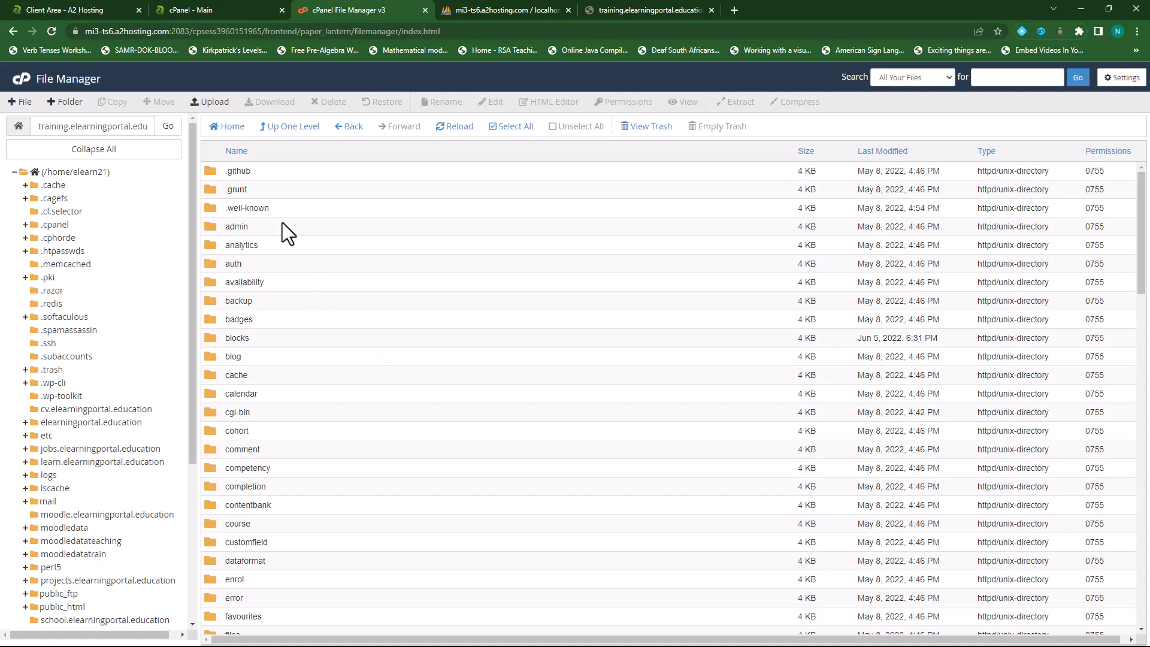
pyautogui.click(243, 170)
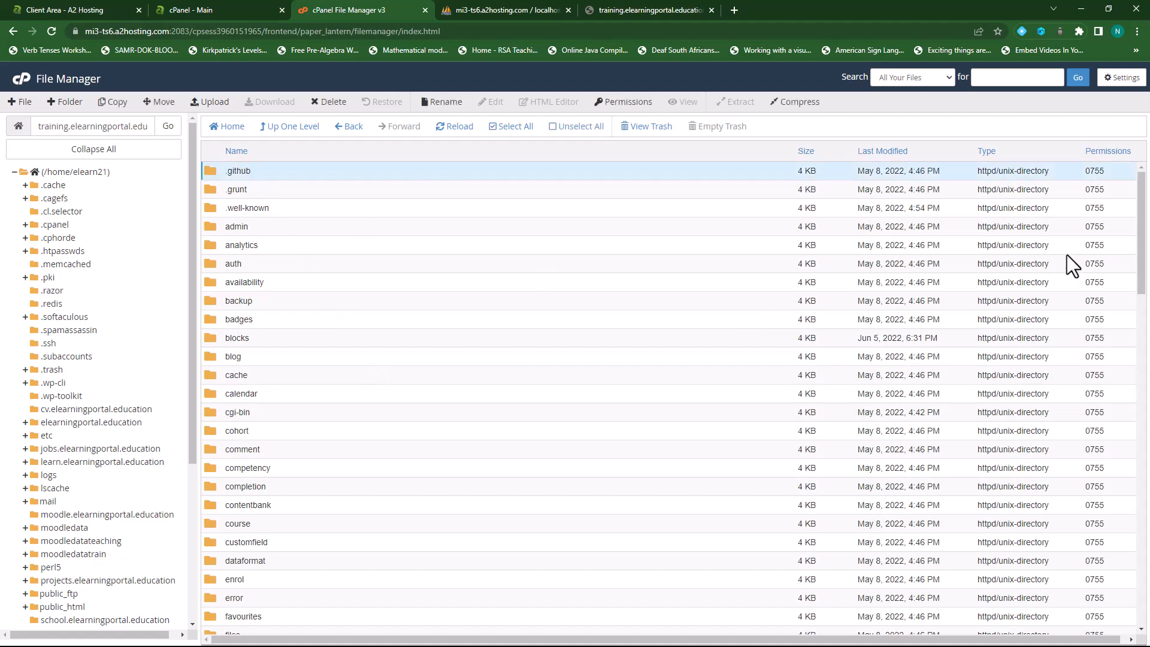
pyautogui.moveTo(1142, 252); pyautogui.dragTo(1142, 486)
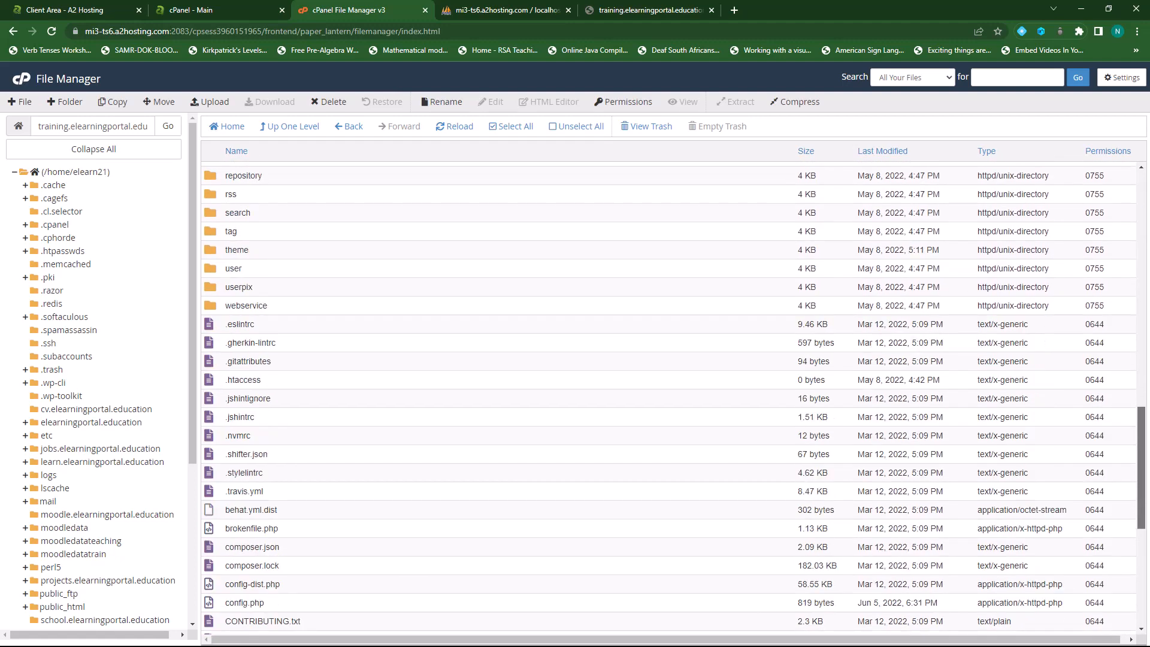
pyautogui.scroll(-6, 437, 547)
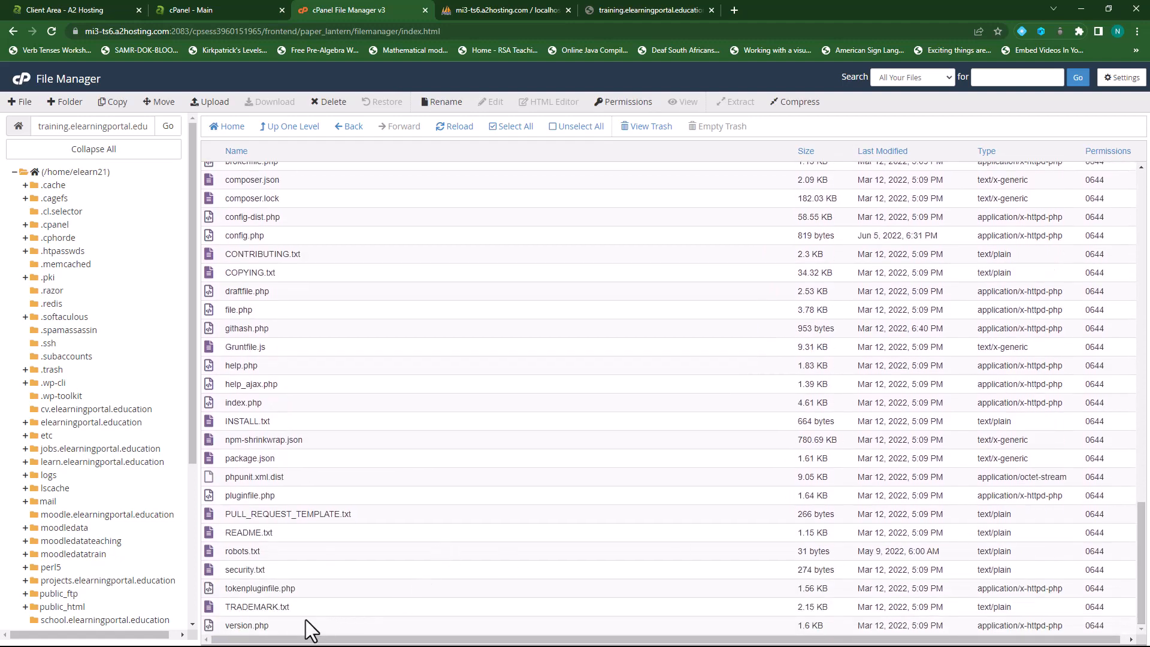
pyautogui.keyDown('shift'); pyautogui.click(297, 627); pyautogui.keyUp('shift')
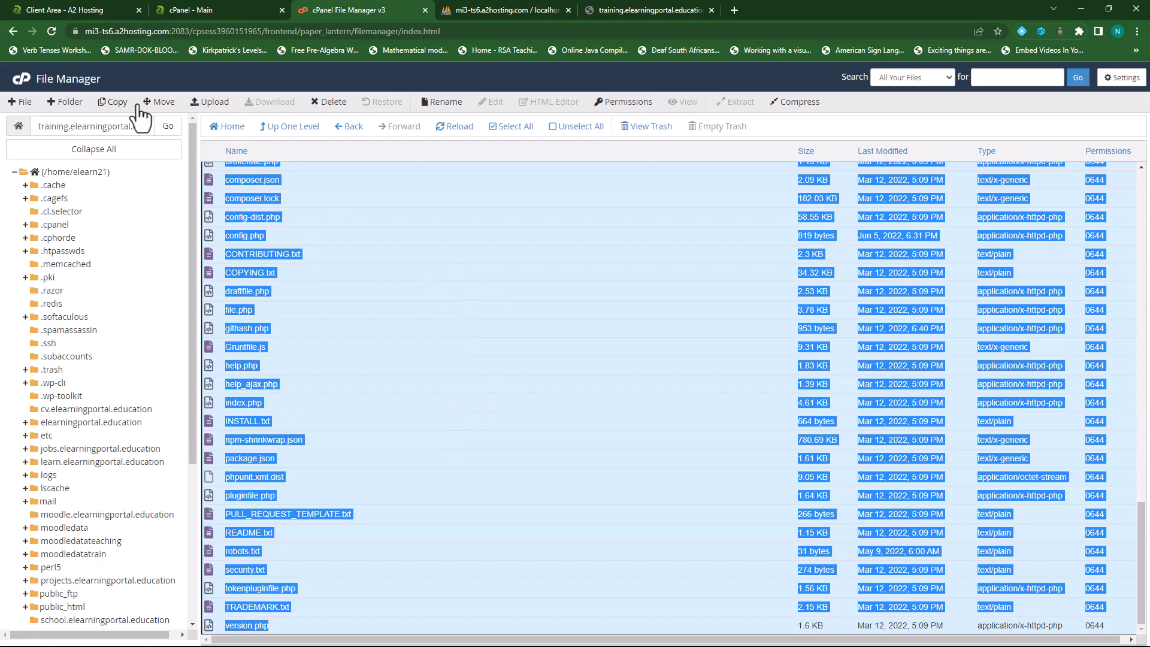
# Step: Move the selected files up into /training.elearningportal.education
pyautogui.click(165, 103)
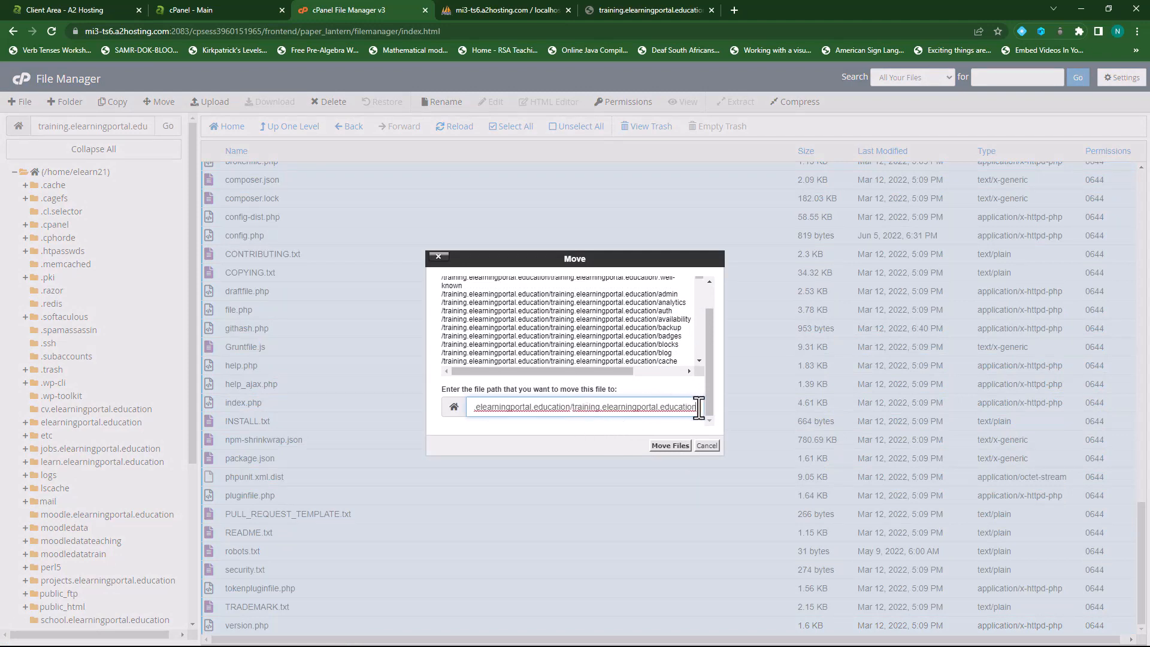
pyautogui.press('BackSpace')
pyautogui.press('BackSpace')
pyautogui.press('BackSpace')
pyautogui.press('BackSpace')
pyautogui.press('BackSpace')
pyautogui.press('BackSpace')
pyautogui.press('BackSpace')
pyautogui.press('BackSpace')
pyautogui.press('BackSpace')
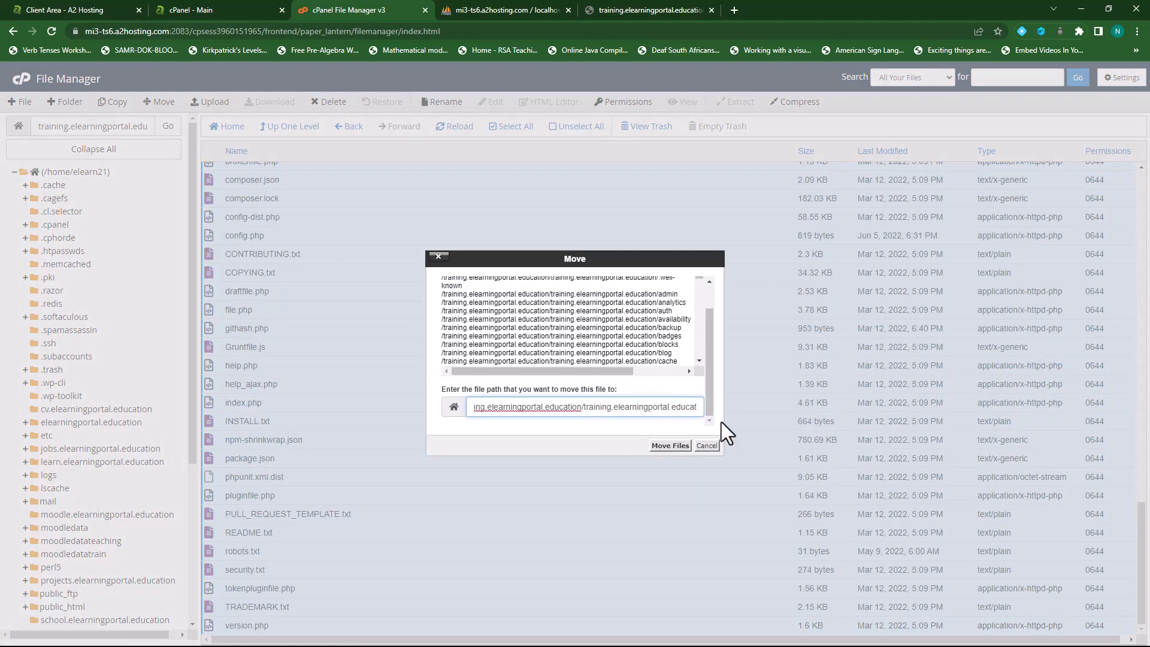
pyautogui.press('BackSpace')
pyautogui.press('BackSpace')
pyautogui.press('BackSpace')
pyautogui.press('BackSpace')
pyautogui.press('BackSpace')
pyautogui.press('BackSpace')
pyautogui.press('BackSpace')
pyautogui.press('BackSpace')
pyautogui.press('BackSpace')
pyautogui.press('BackSpace')
pyautogui.press('BackSpace')
pyautogui.press('BackSpace')
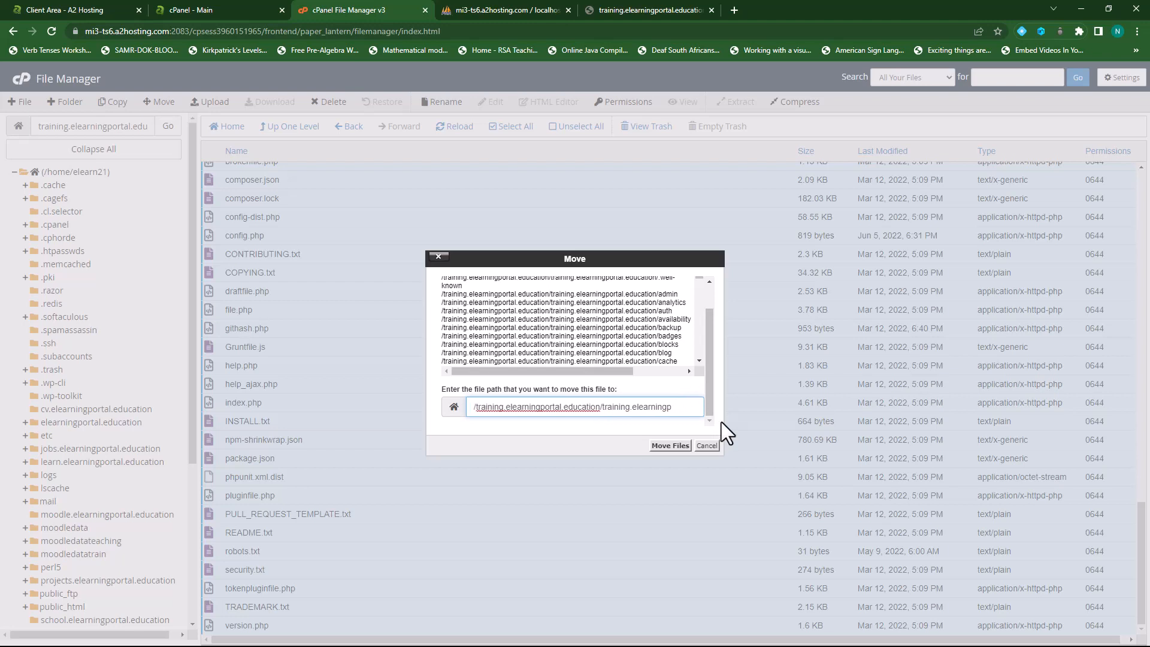
pyautogui.press('BackSpace')
pyautogui.press('BackSpace')
pyautogui.press('BackSpace')
pyautogui.press('BackSpace')
pyautogui.press('BackSpace')
pyautogui.press('BackSpace')
pyautogui.press('BackSpace')
pyautogui.press('BackSpace')
pyautogui.press('BackSpace')
pyautogui.press('BackSpace')
pyautogui.press('BackSpace')
pyautogui.press('BackSpace')
pyautogui.press('BackSpace')
pyautogui.click(670, 445)
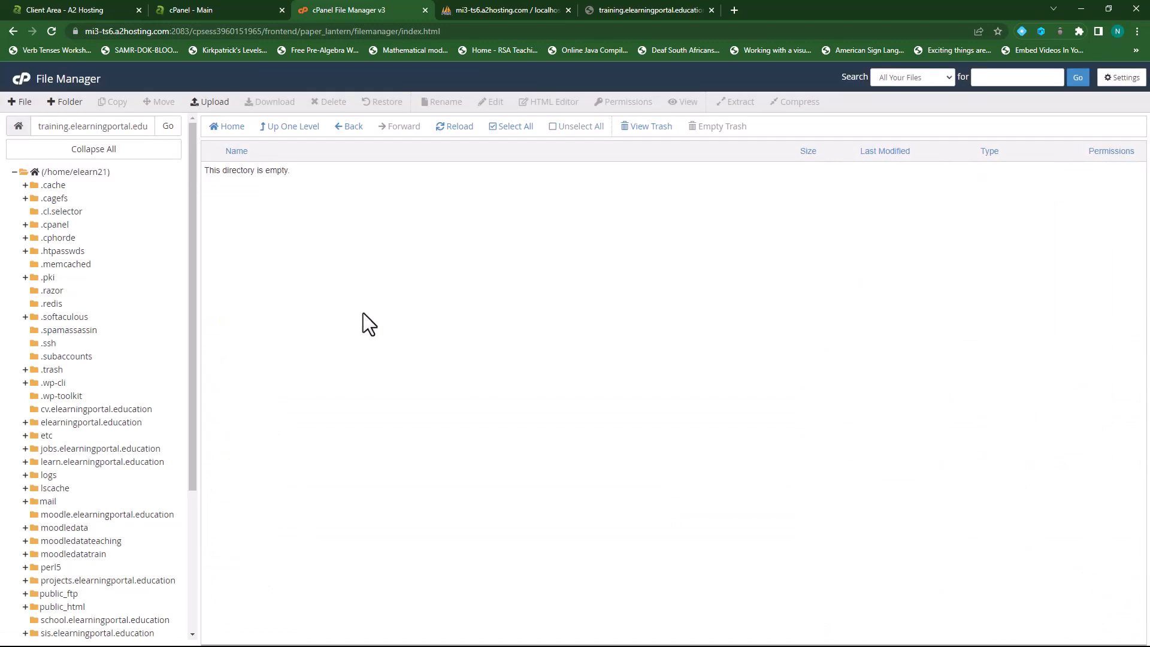
# Step: Check that the nested training.elearningportal.education folder is now empty
pyautogui.click(290, 127)
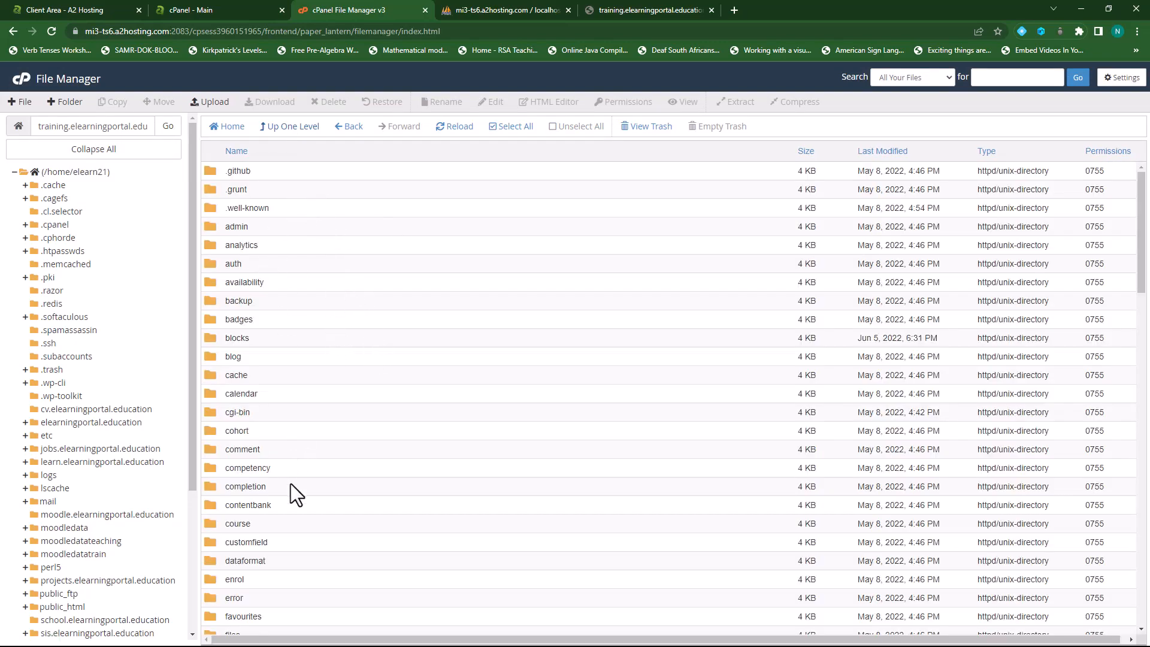
pyautogui.scroll(-9, 277, 473)
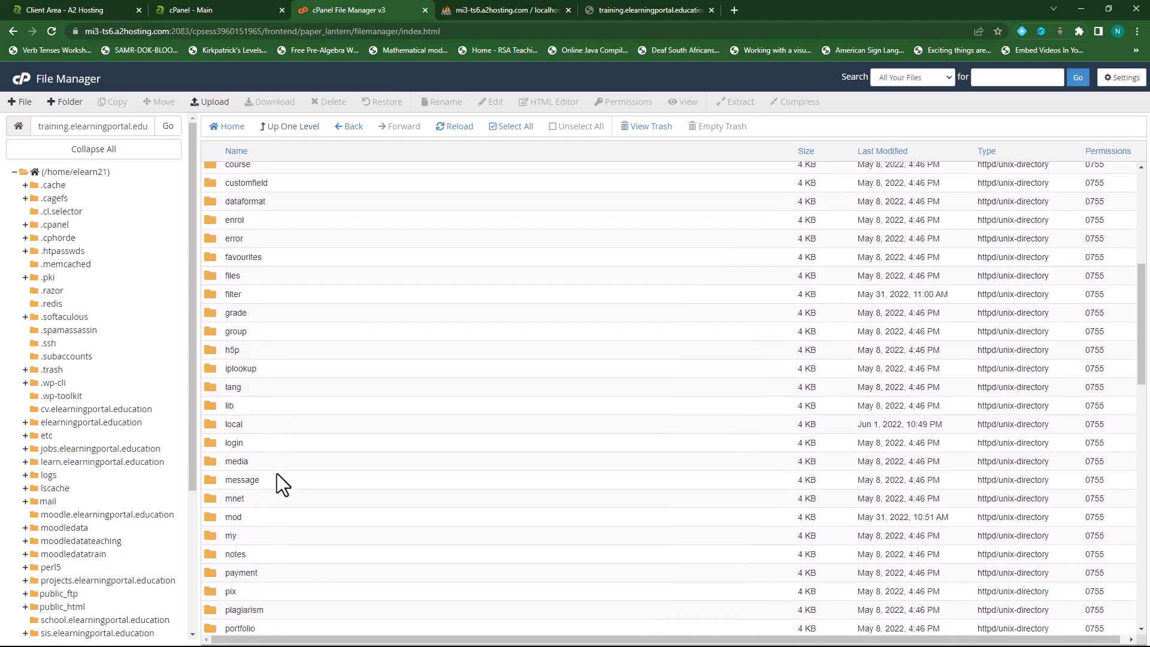
pyautogui.scroll(-3, 277, 475)
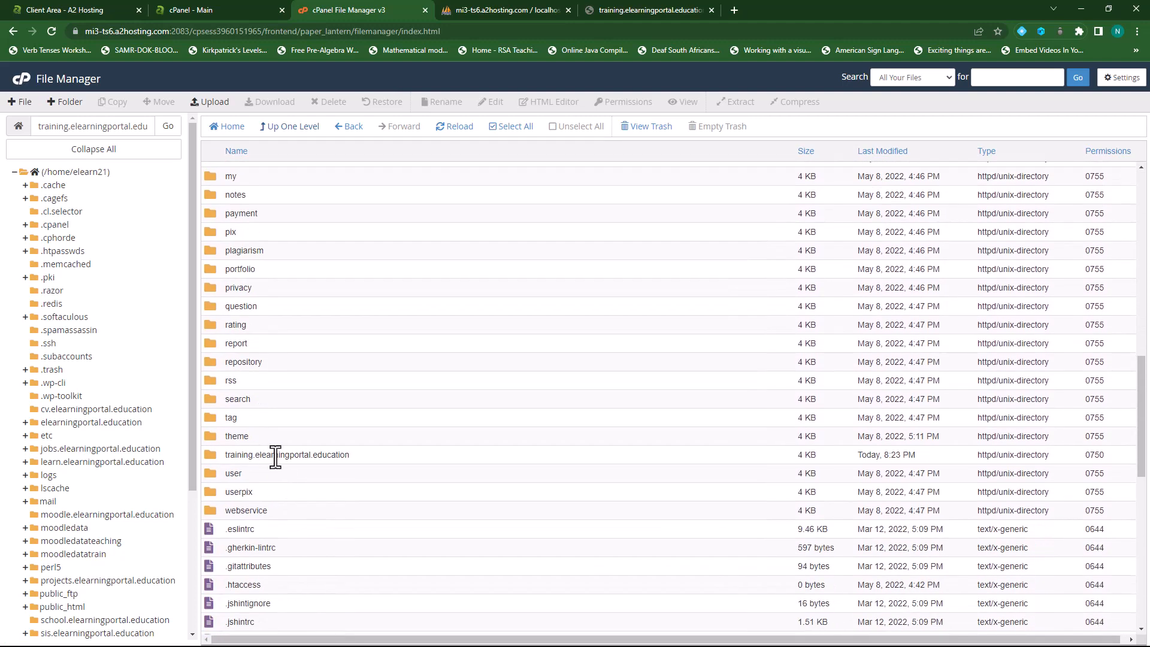
pyautogui.click(232, 455)
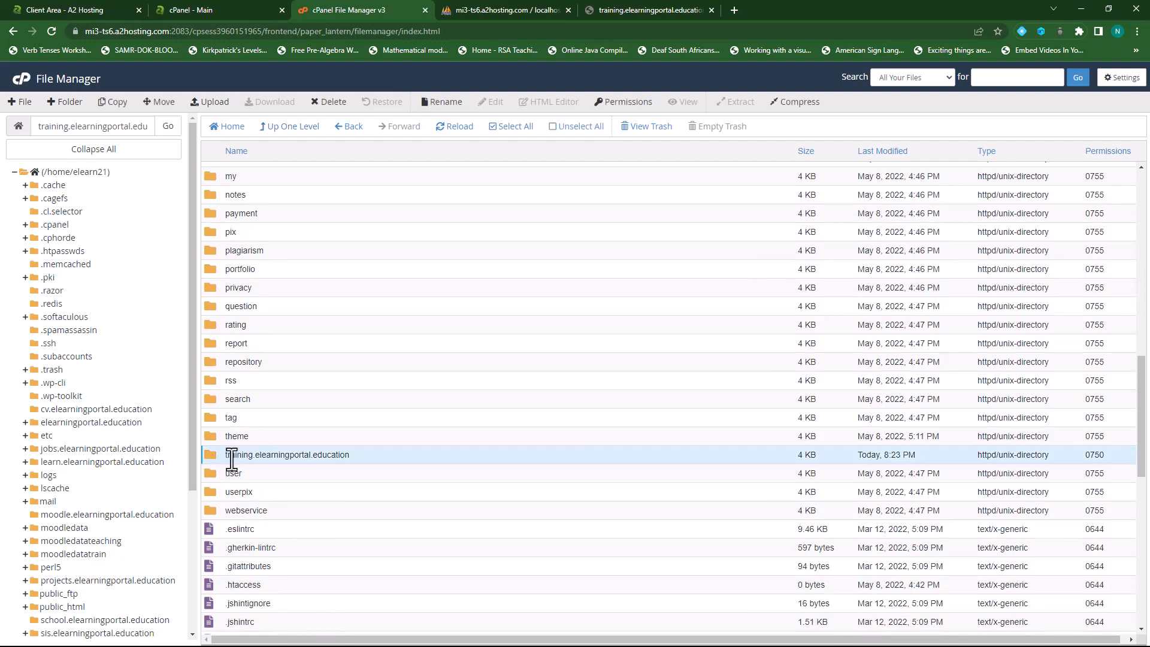
pyautogui.doubleClick(211, 457)
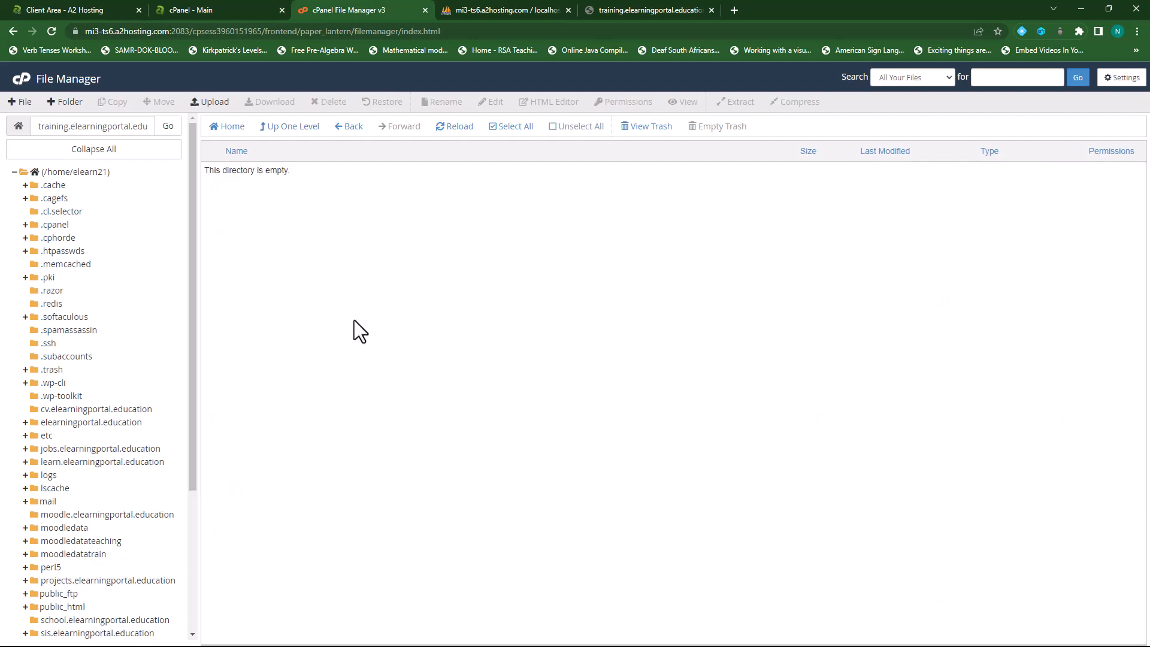
pyautogui.click(292, 128)
# Step: Permanently delete the empty nested folder, then return to the cPanel home page
pyautogui.scroll(-10, 309, 481)
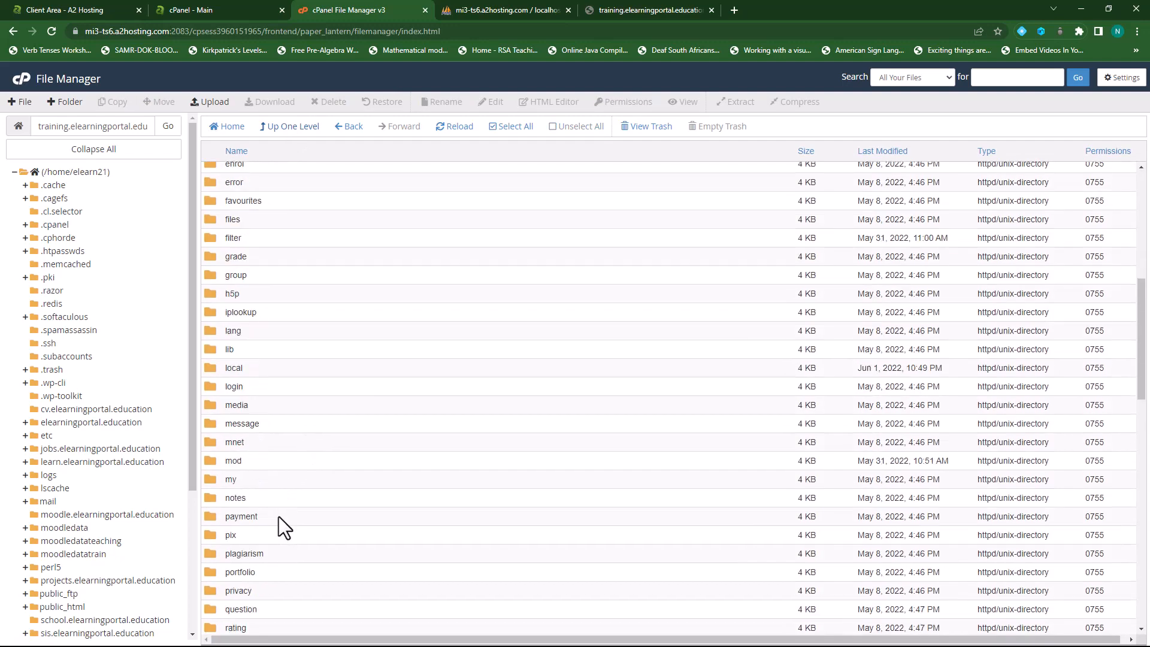
pyautogui.scroll(-2, 277, 517)
pyautogui.click(211, 274)
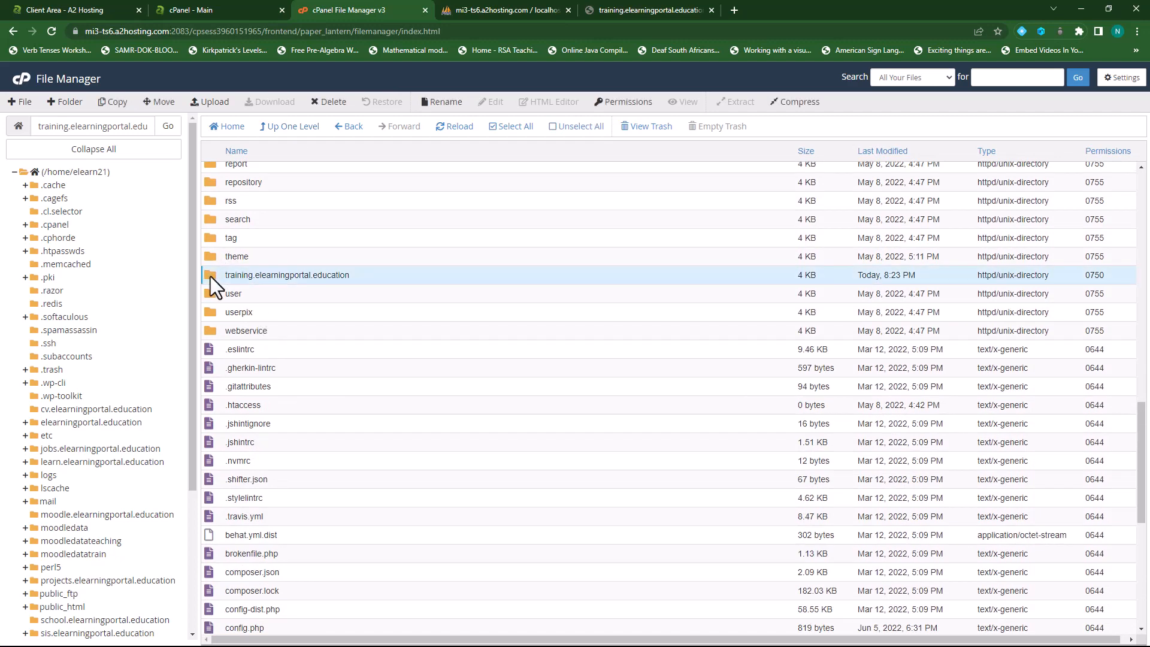
pyautogui.click(330, 103)
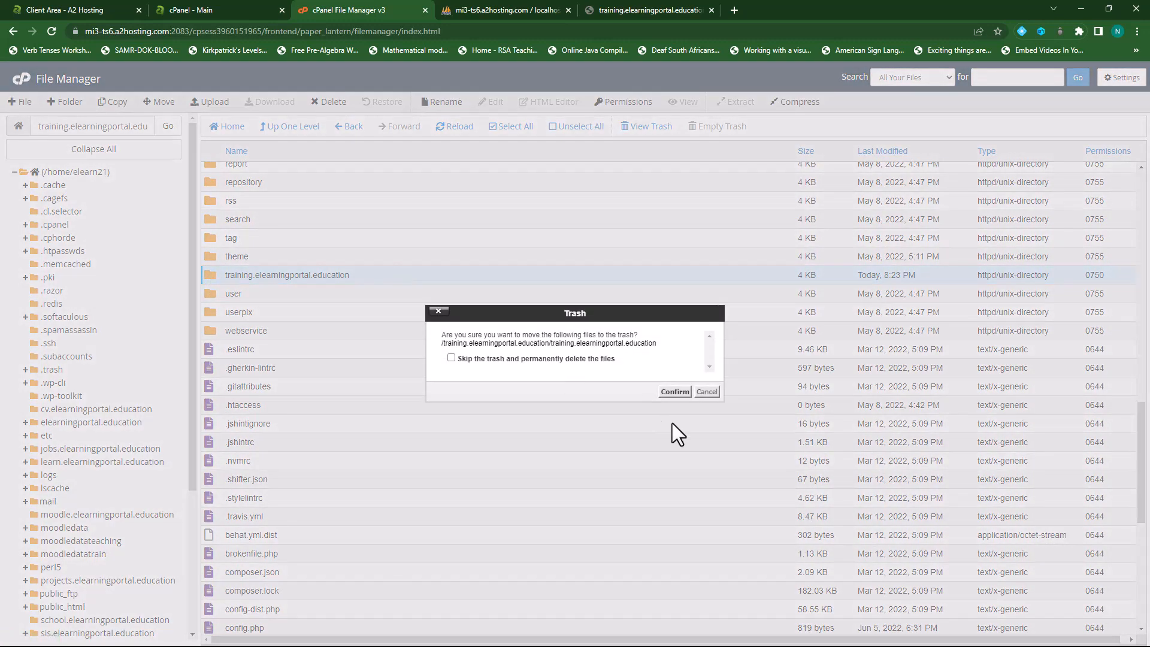
pyautogui.click(513, 358)
pyautogui.click(675, 392)
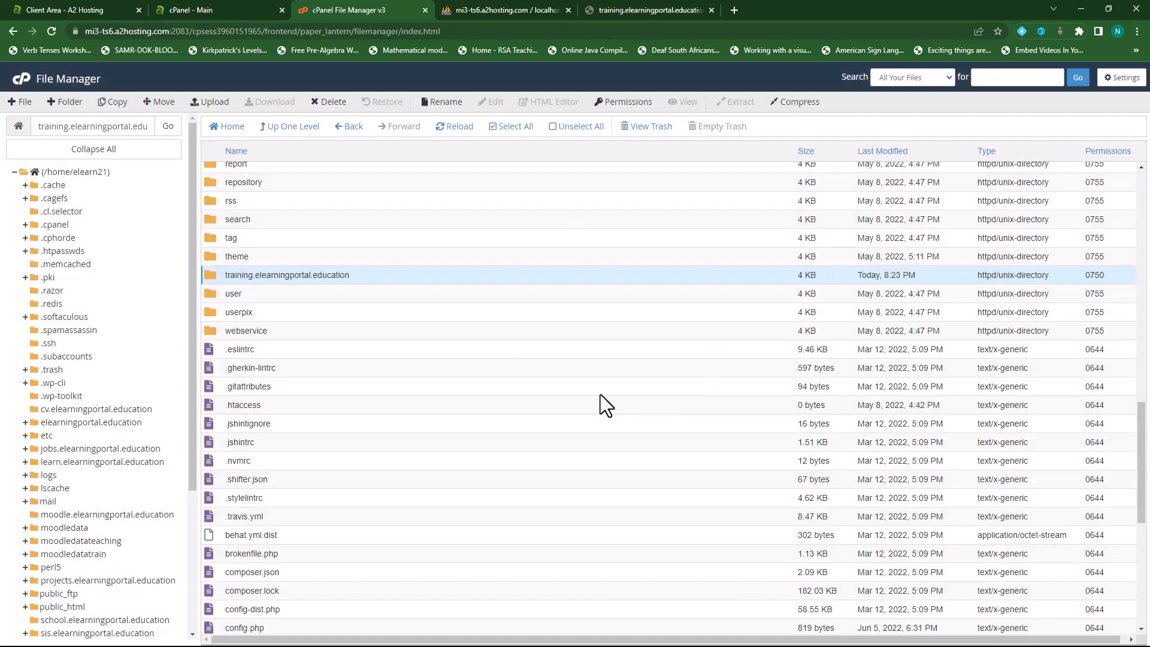
pyautogui.scroll(15, 461, 334)
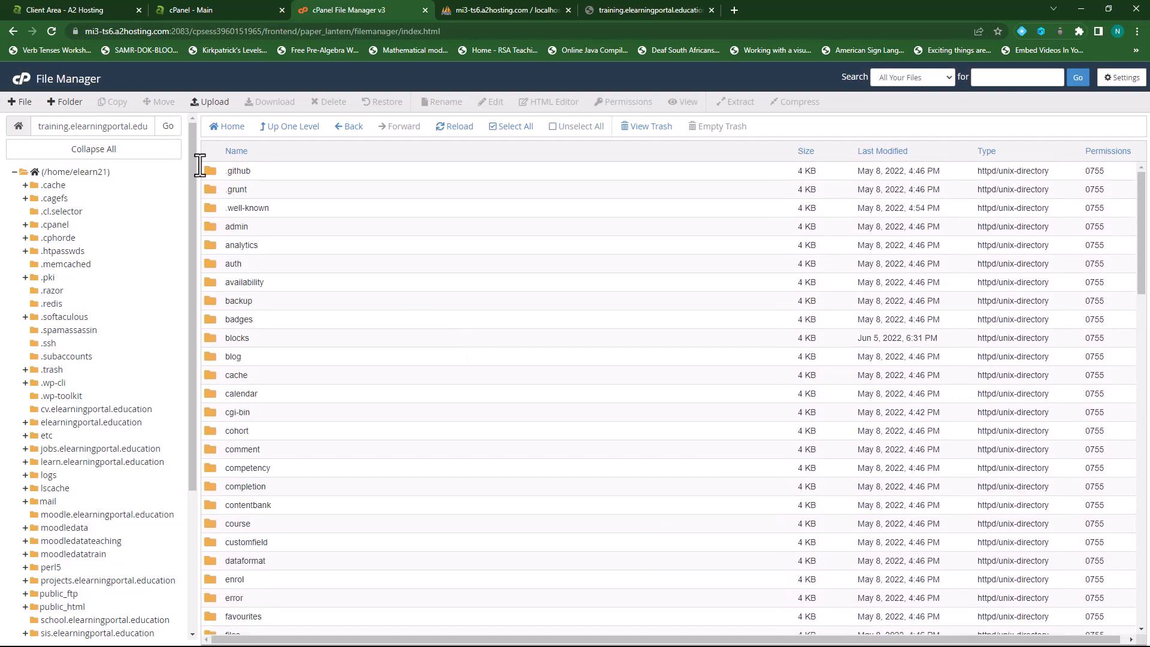
pyautogui.click(23, 80)
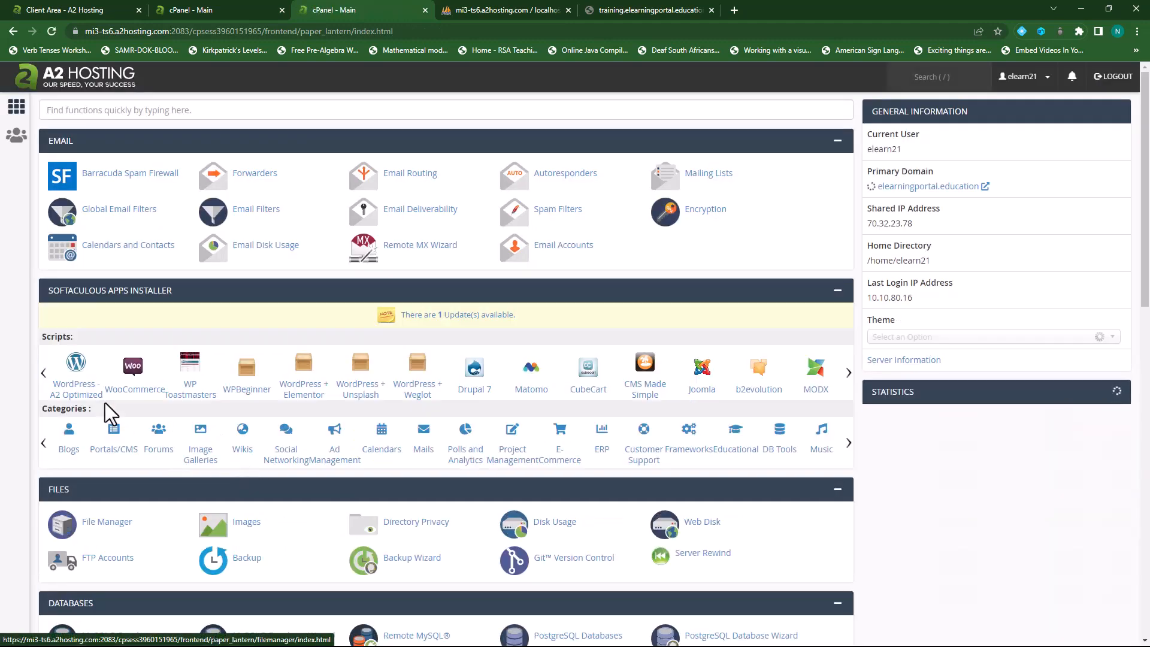
# Step: Open File Manager at /home/elearn21 and scroll through its moodledata, moodledatateaching and moodledatatrain folders
pyautogui.click(114, 523)
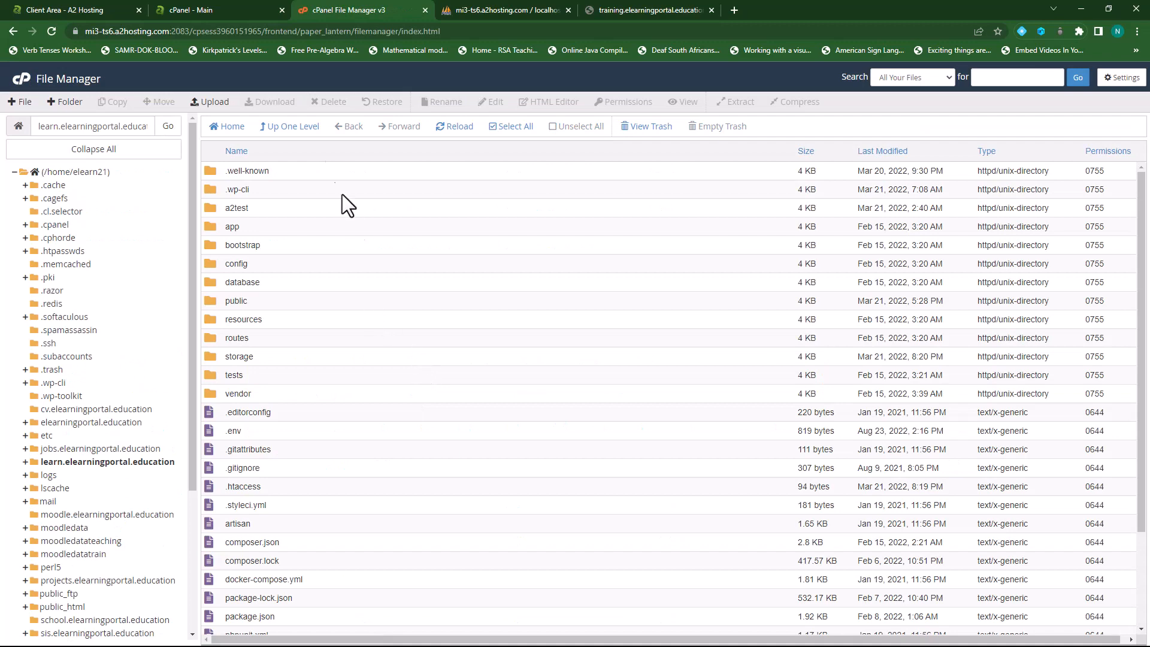
pyautogui.click(292, 127)
pyautogui.scroll(-2, 340, 482)
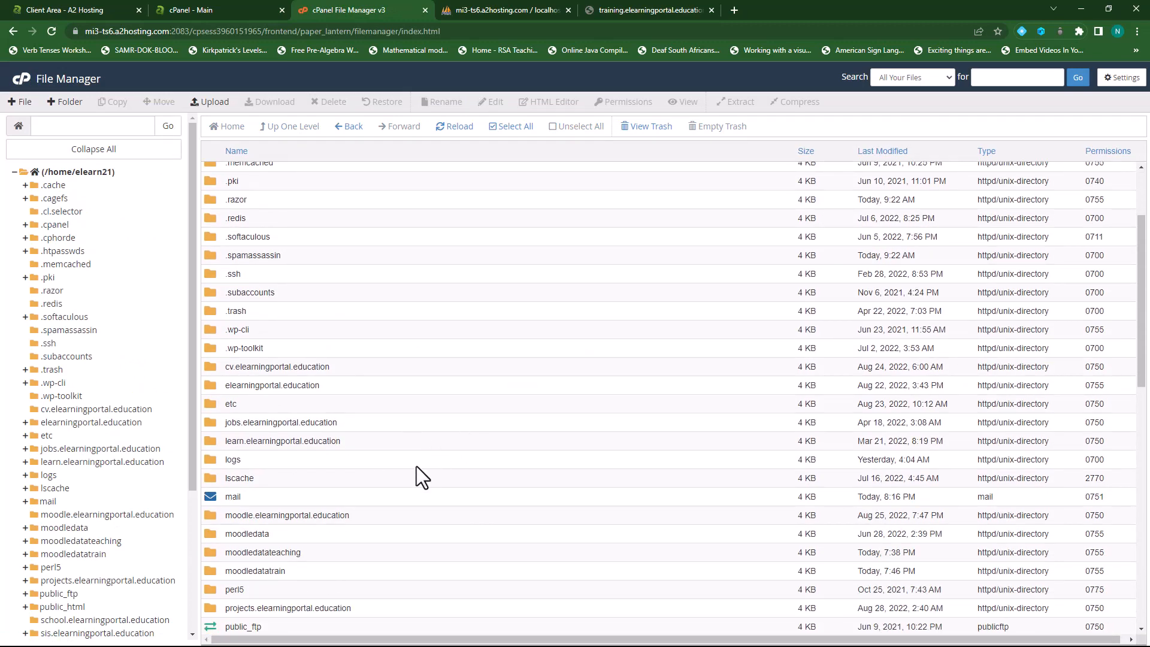
pyautogui.scroll(-2, 425, 461)
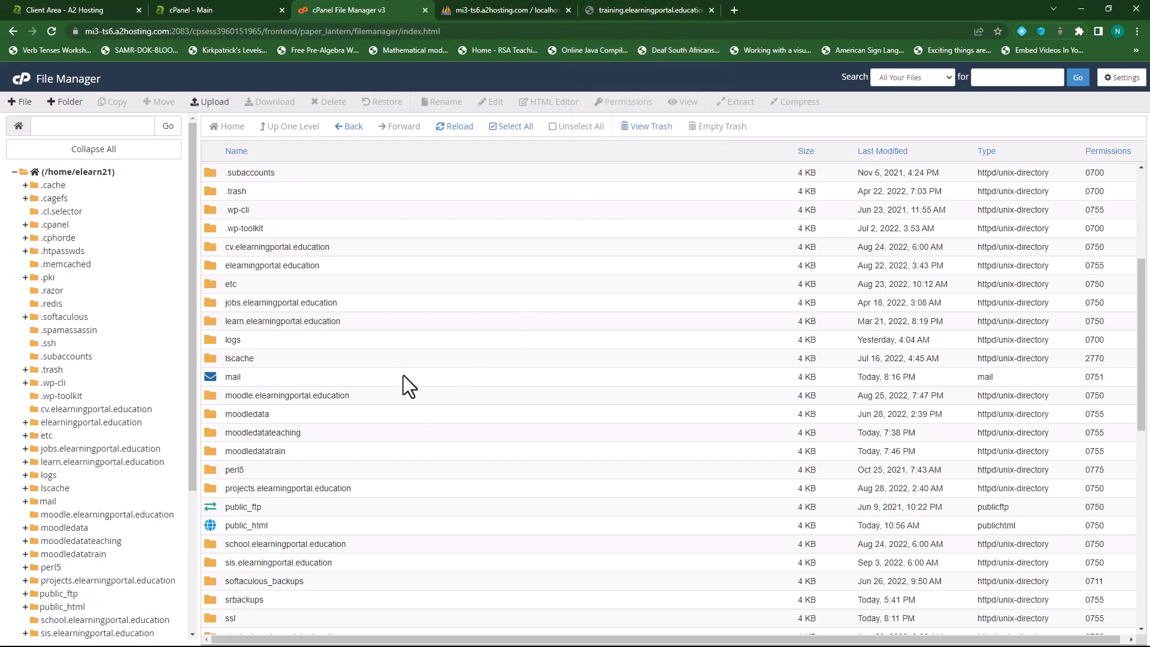
# Step: Upload moodledatatraining.zip (36.14 MB) to /home/elearn21, overwriting the existing copy
pyautogui.click(211, 103)
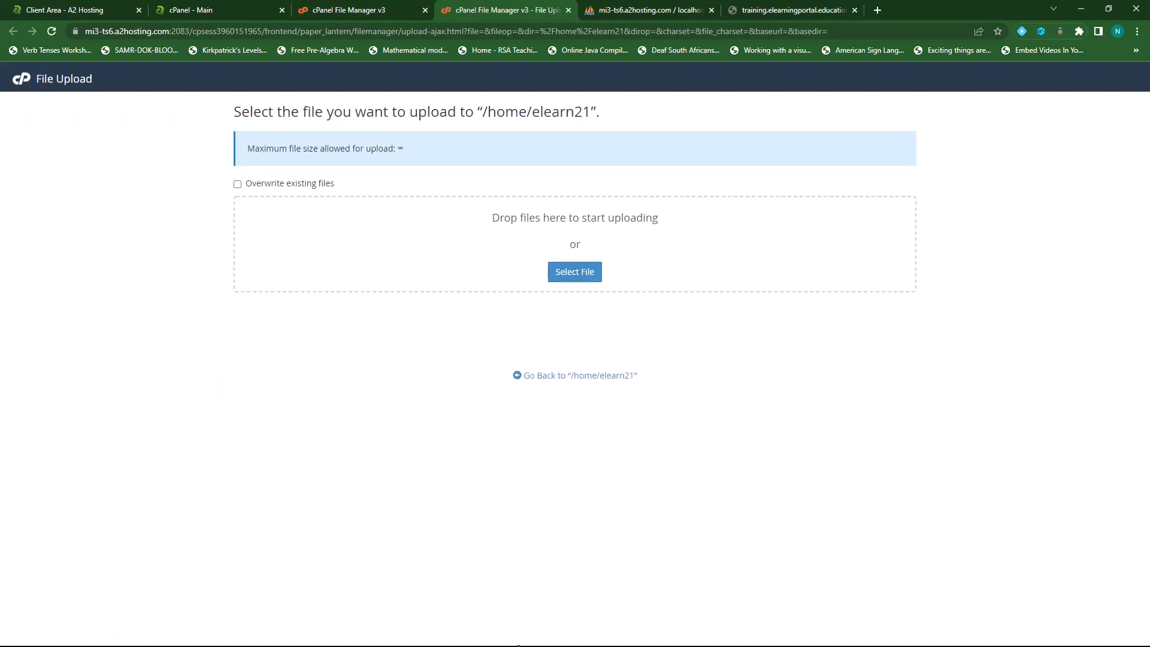
pyautogui.click(570, 275)
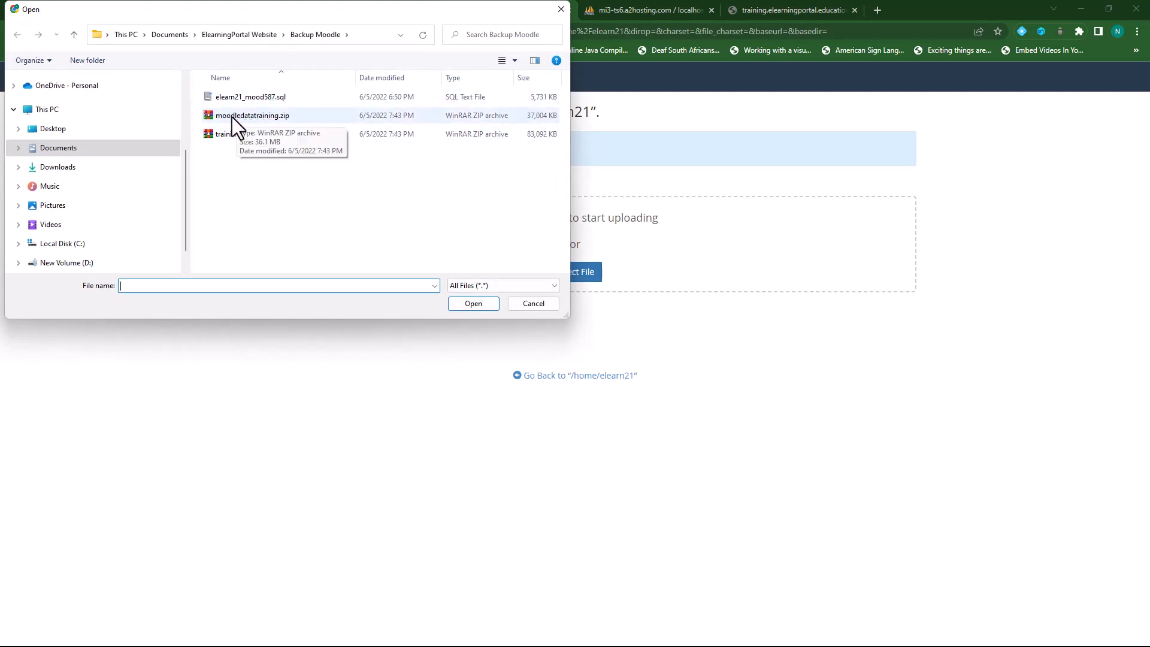
pyautogui.click(260, 118)
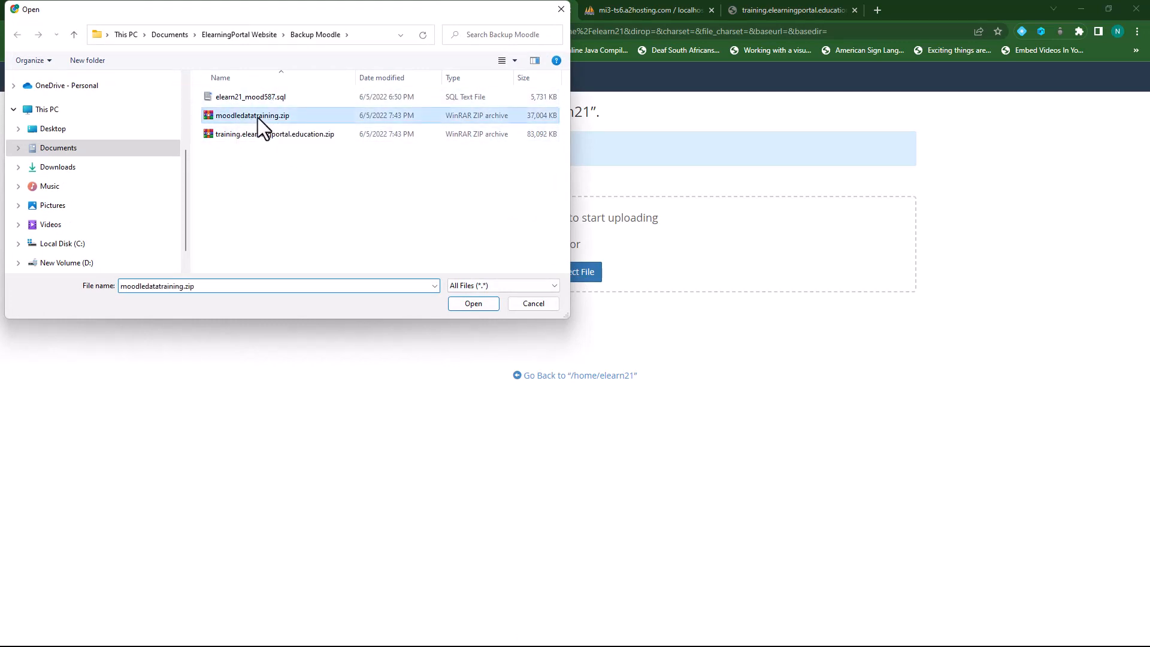
pyautogui.click(473, 304)
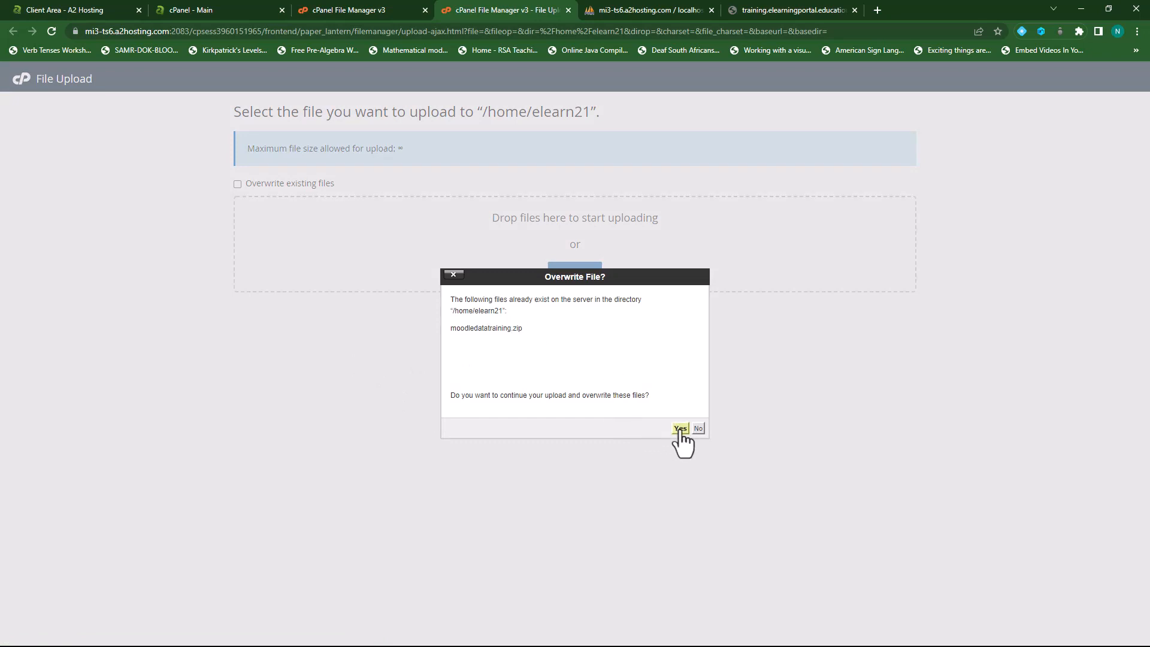
pyautogui.click(681, 429)
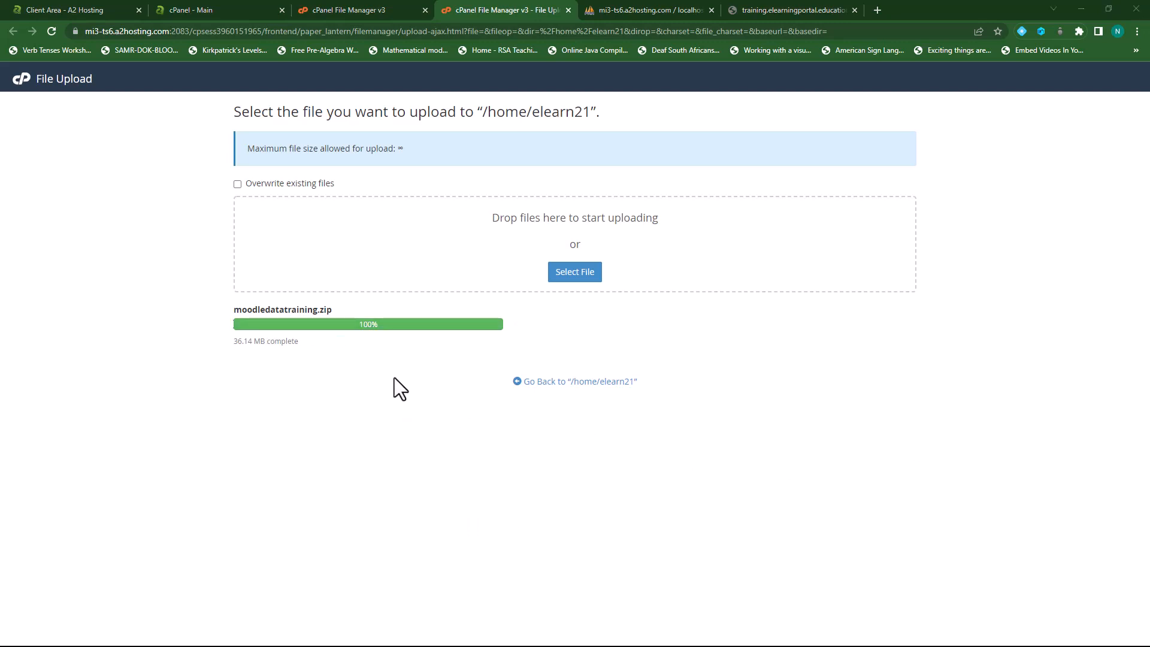
pyautogui.click(589, 384)
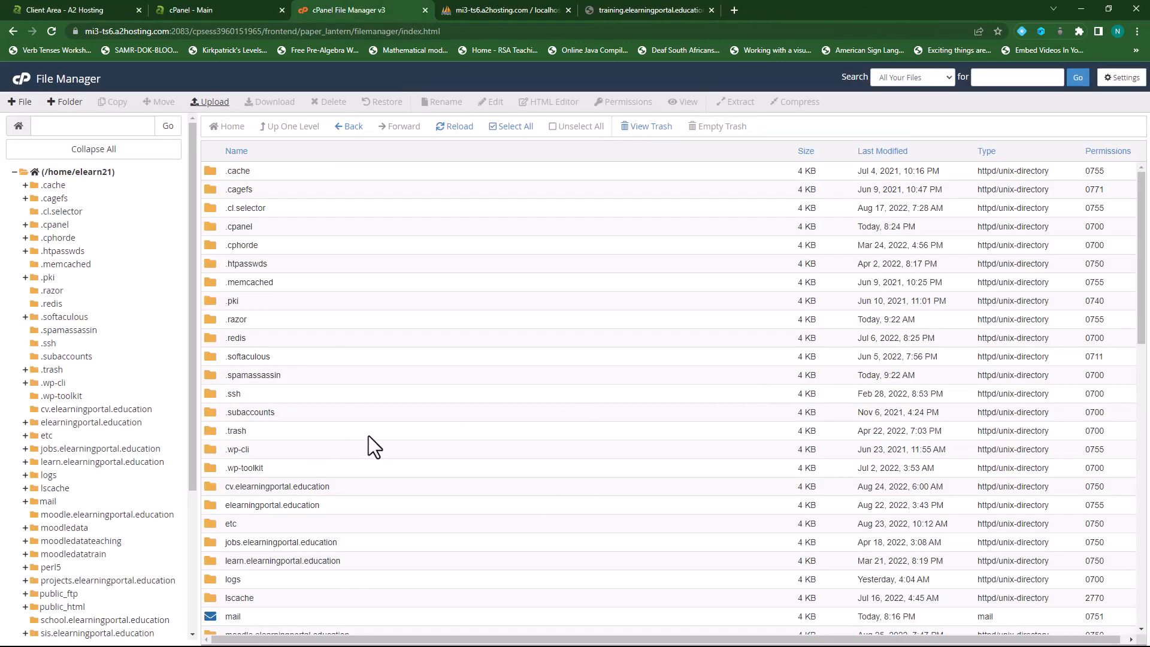
# Step: Extract moodledatatraining.zip into /home/elearn21 with an empty path, creating the moodledatatraining folder
pyautogui.scroll(-3, 366, 434)
pyautogui.scroll(-6, 365, 434)
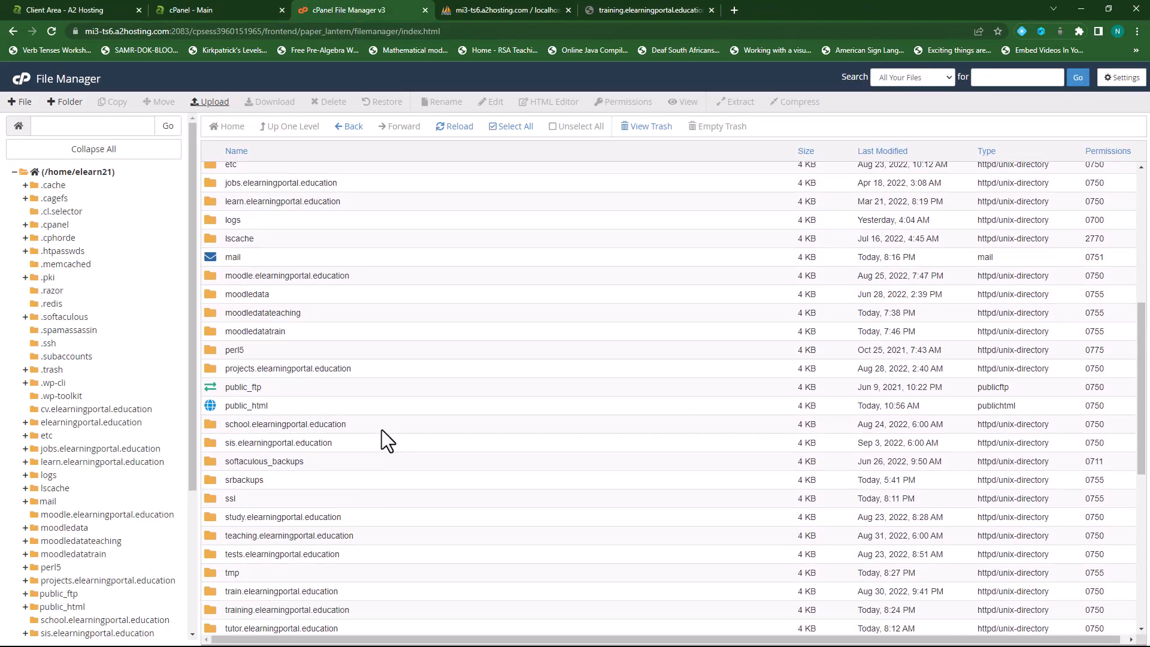
pyautogui.scroll(-3, 387, 440)
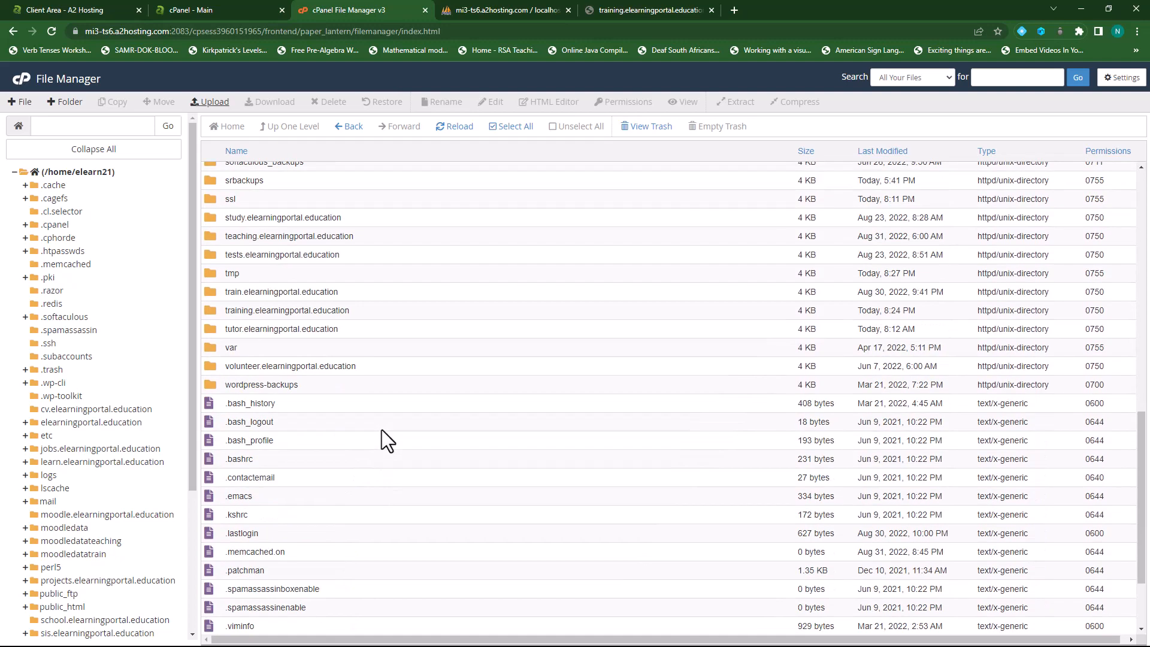
pyautogui.scroll(-2, 382, 430)
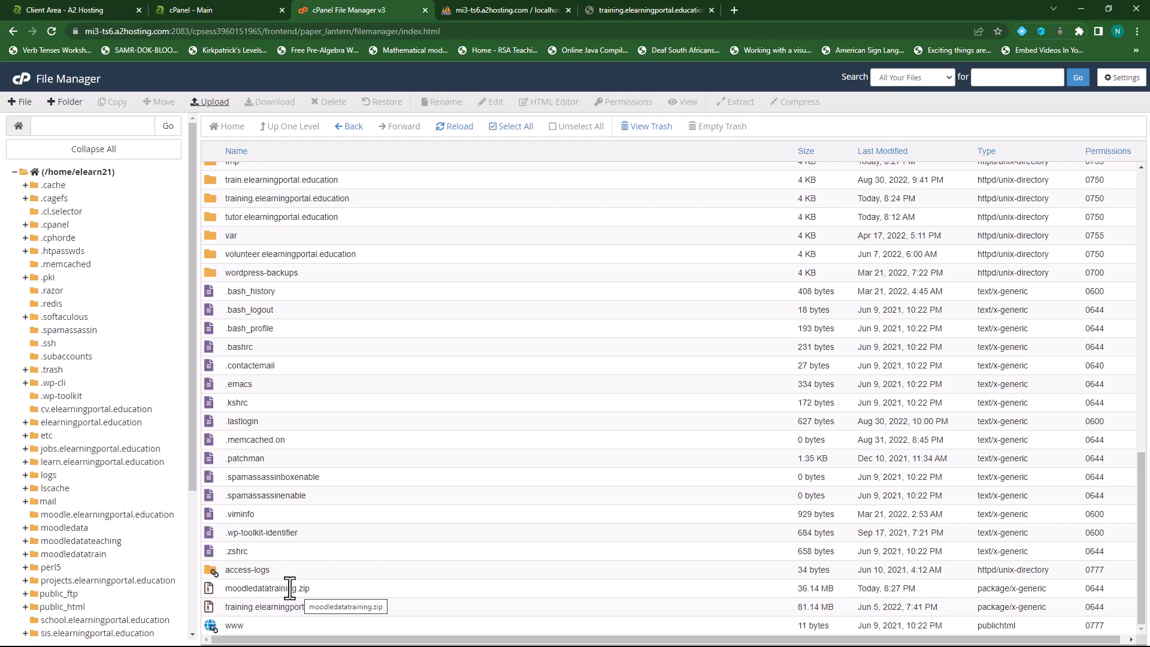
pyautogui.click(210, 589)
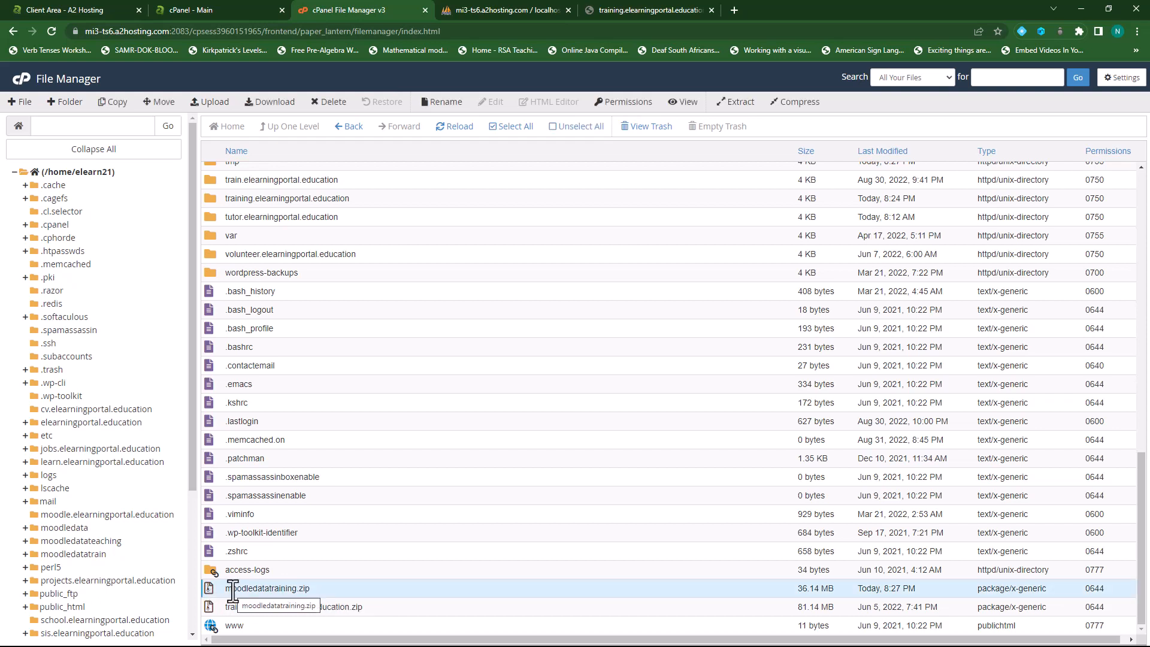
pyautogui.click(742, 103)
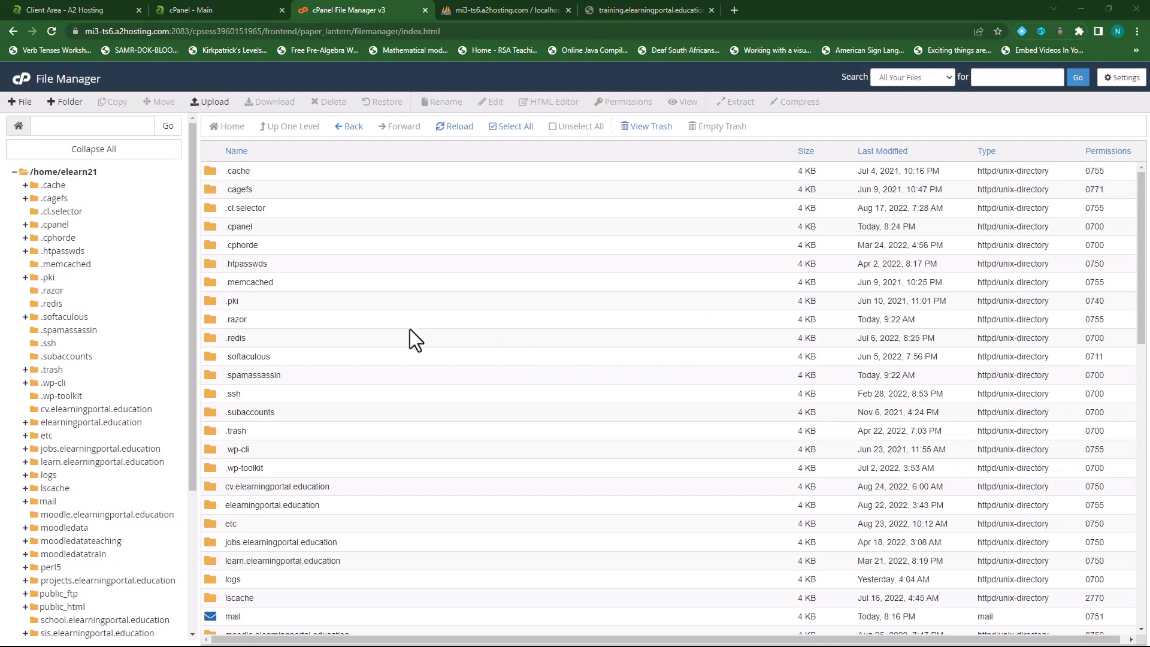
pyautogui.scroll(-18, 410, 388)
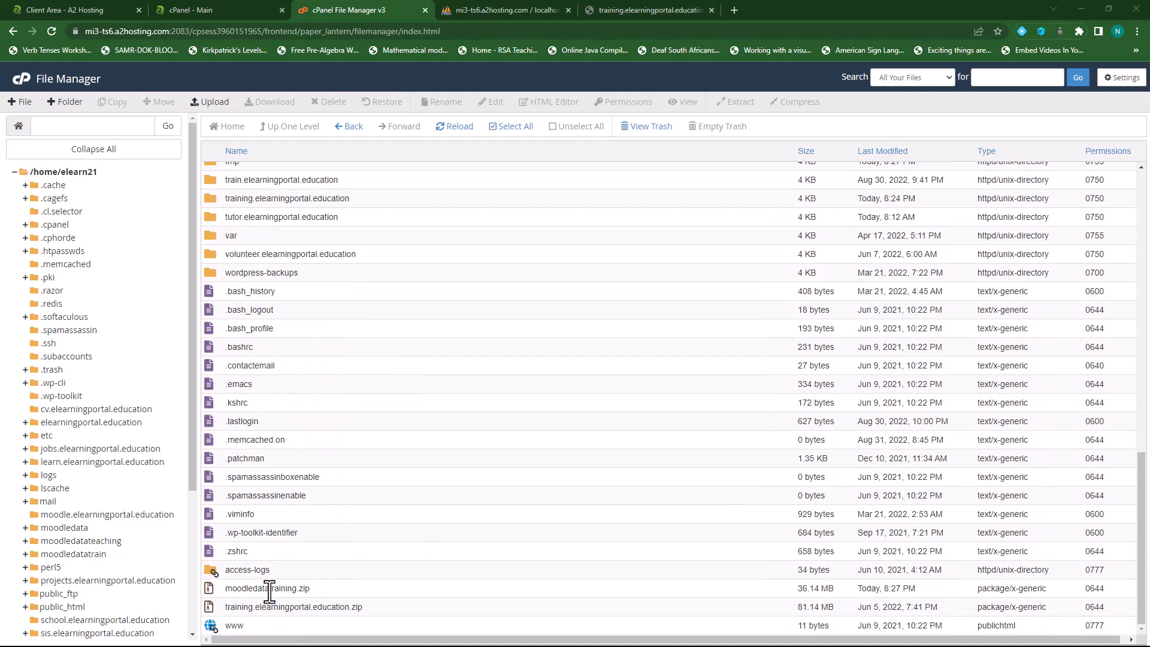
pyautogui.click(269, 589)
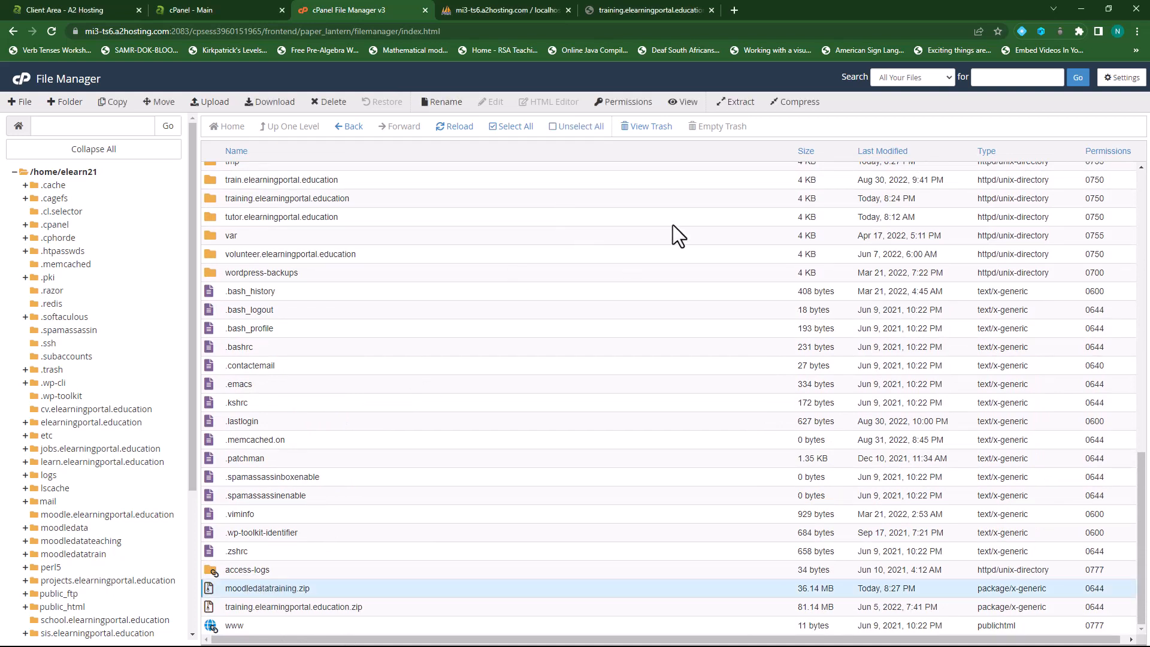
pyautogui.click(738, 103)
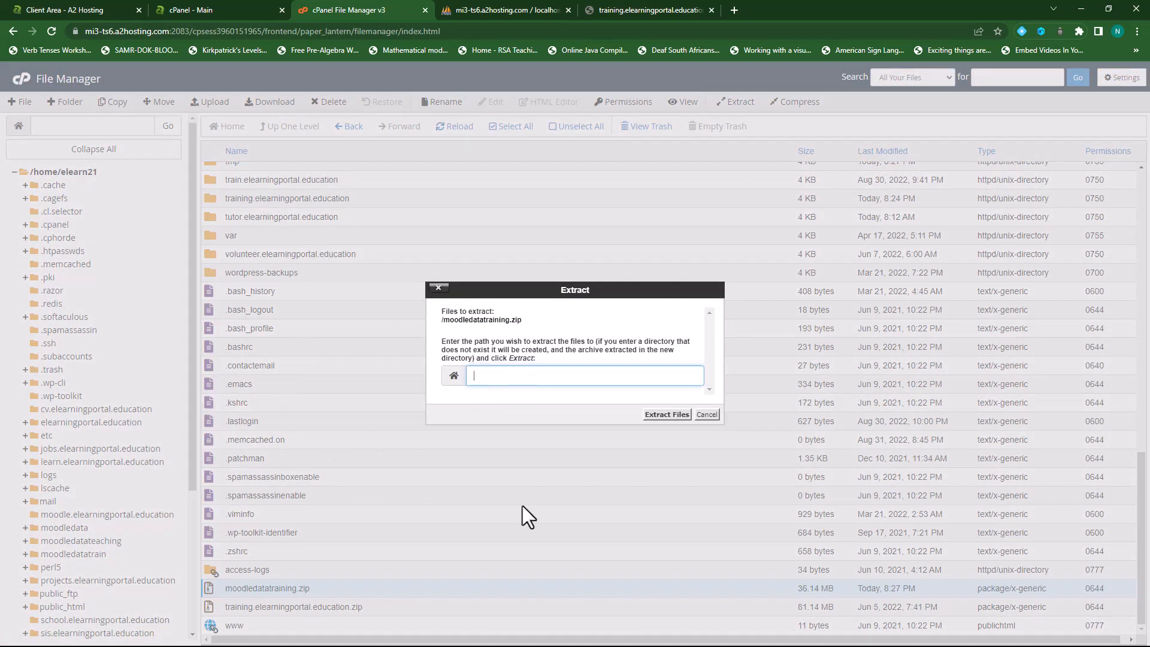
pyautogui.click(668, 415)
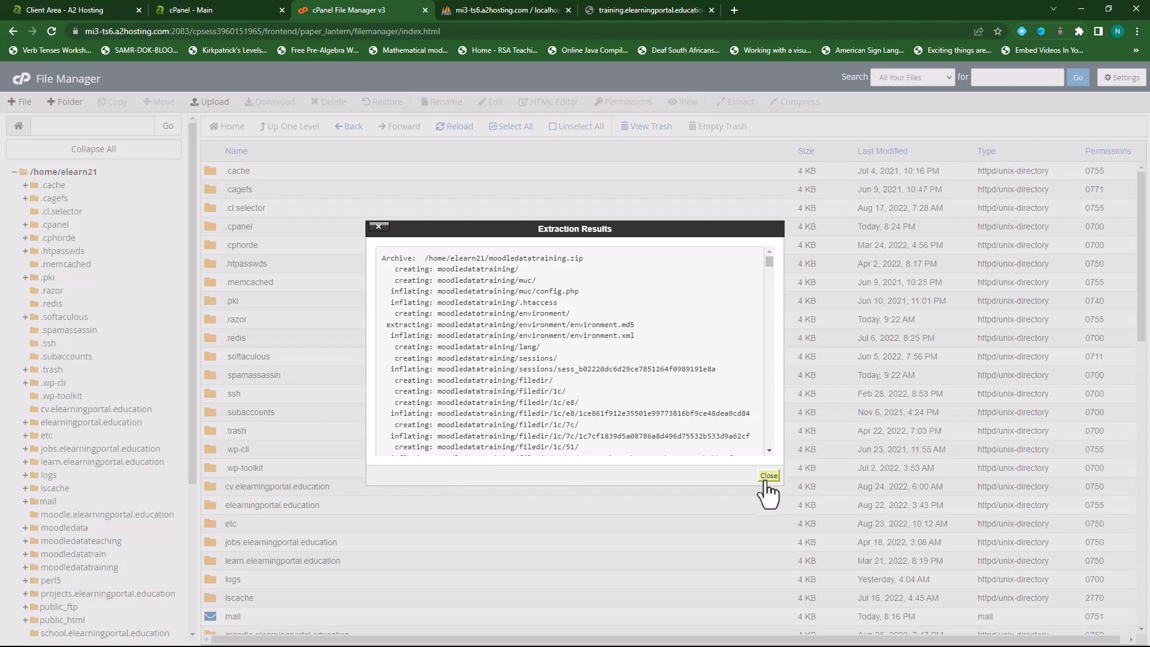
pyautogui.click(769, 476)
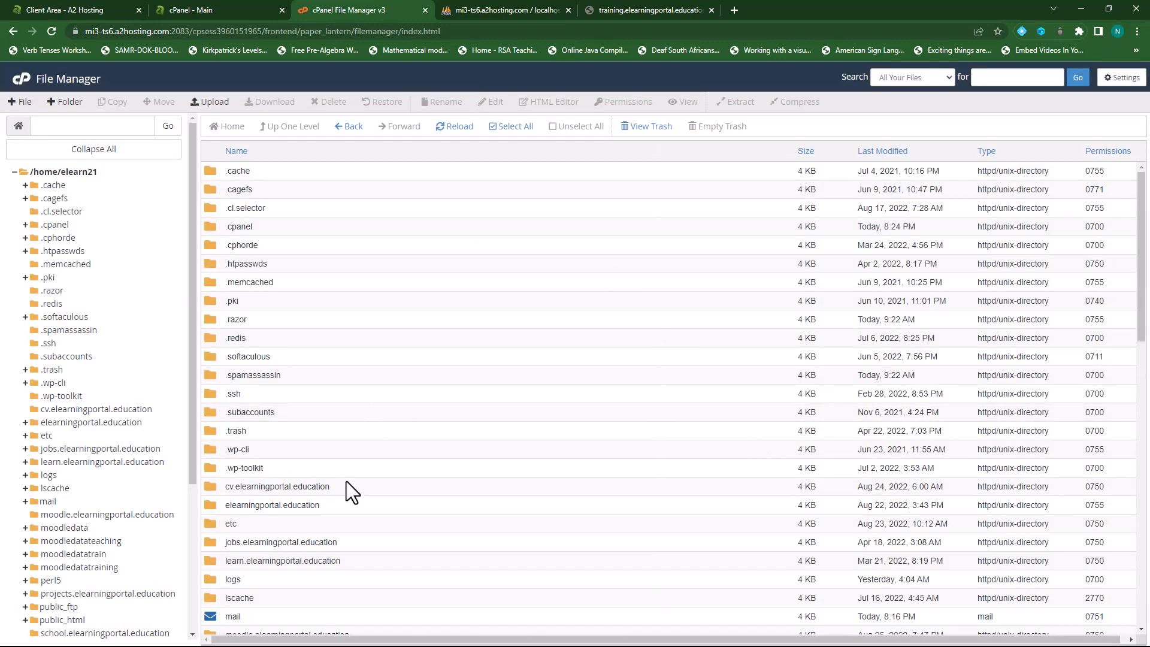
# Step: Permanently delete the moodledatatraining.zip archive, skipping the trash
pyautogui.scroll(-4, 346, 480)
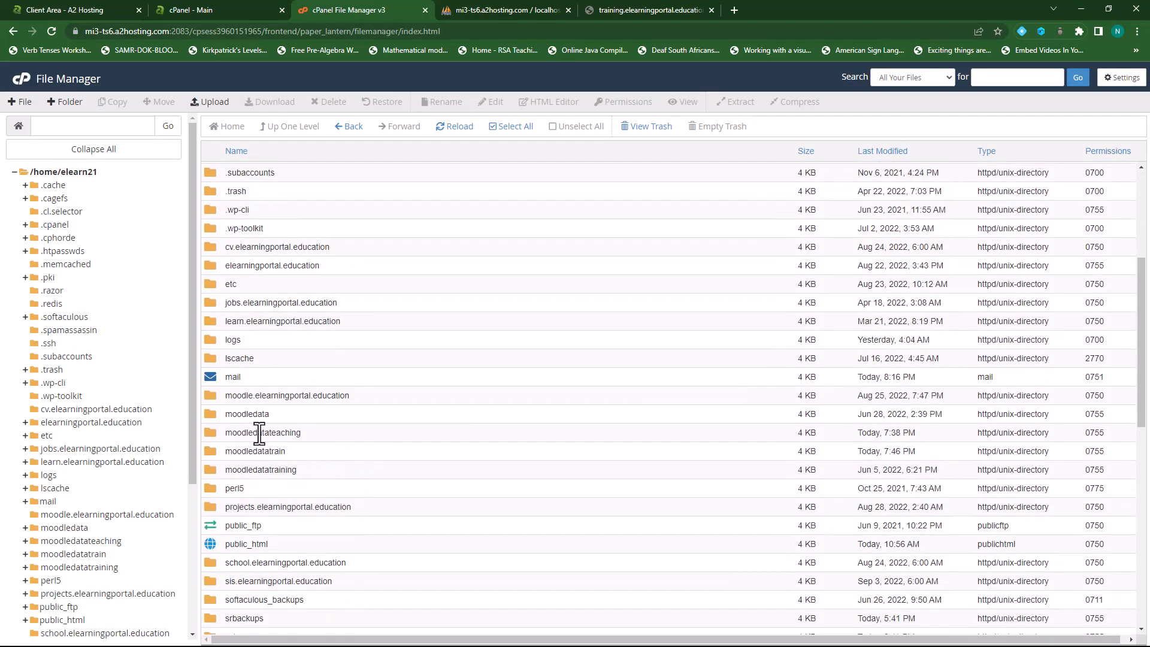
pyautogui.click(212, 472)
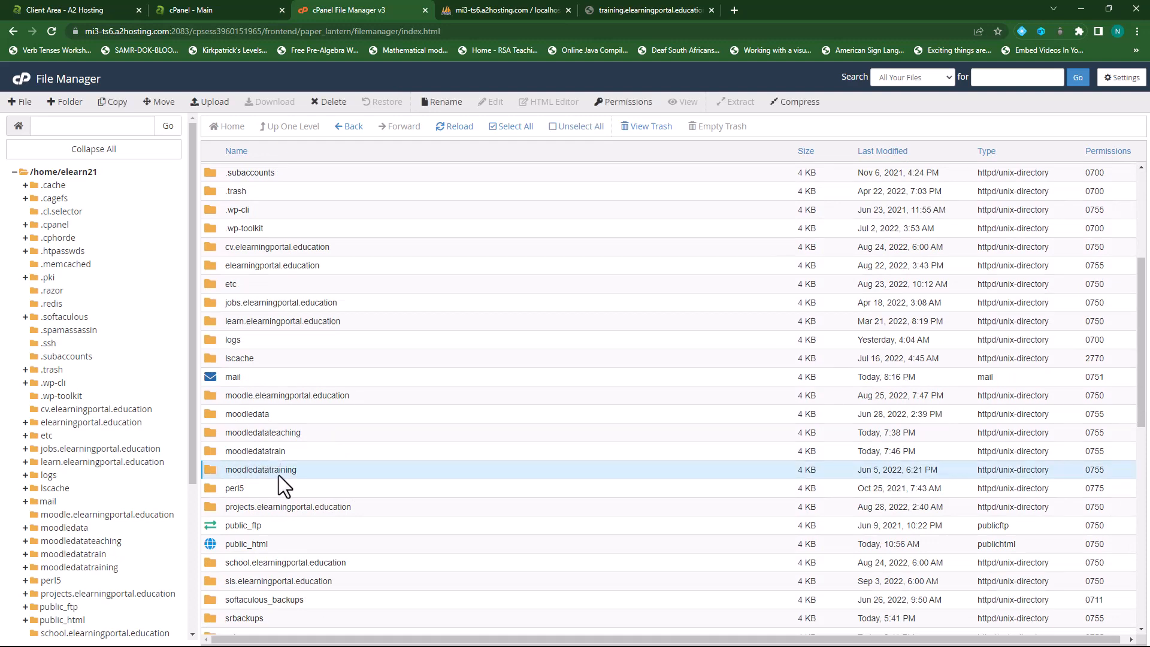
pyautogui.scroll(-9, 280, 479)
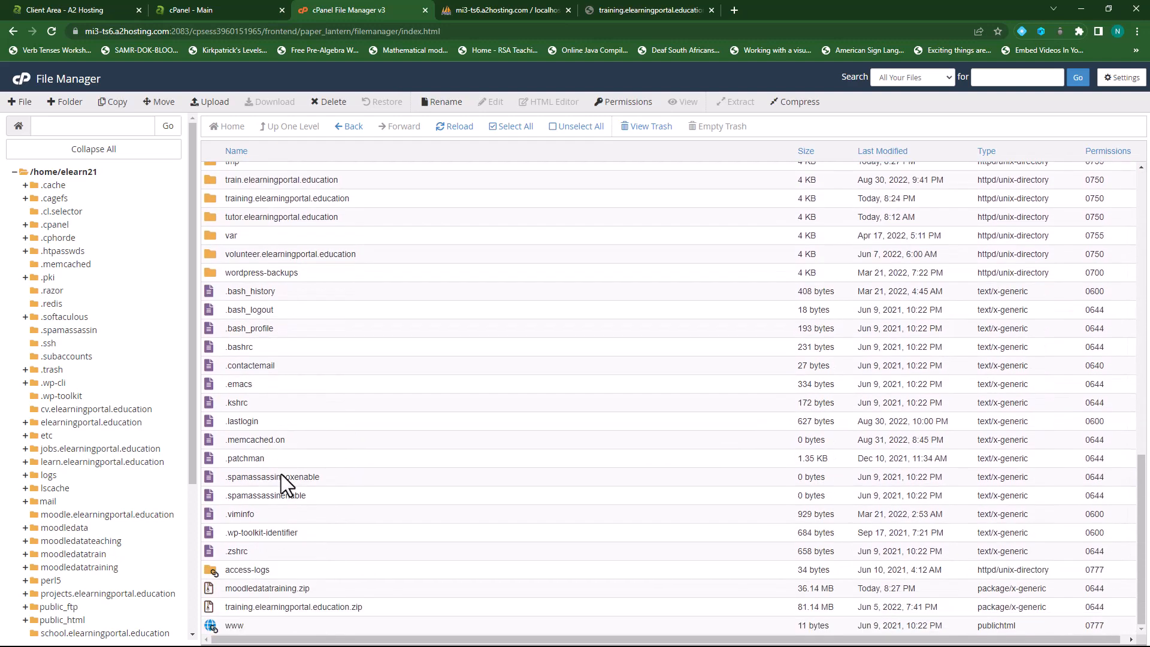
pyautogui.click(239, 588)
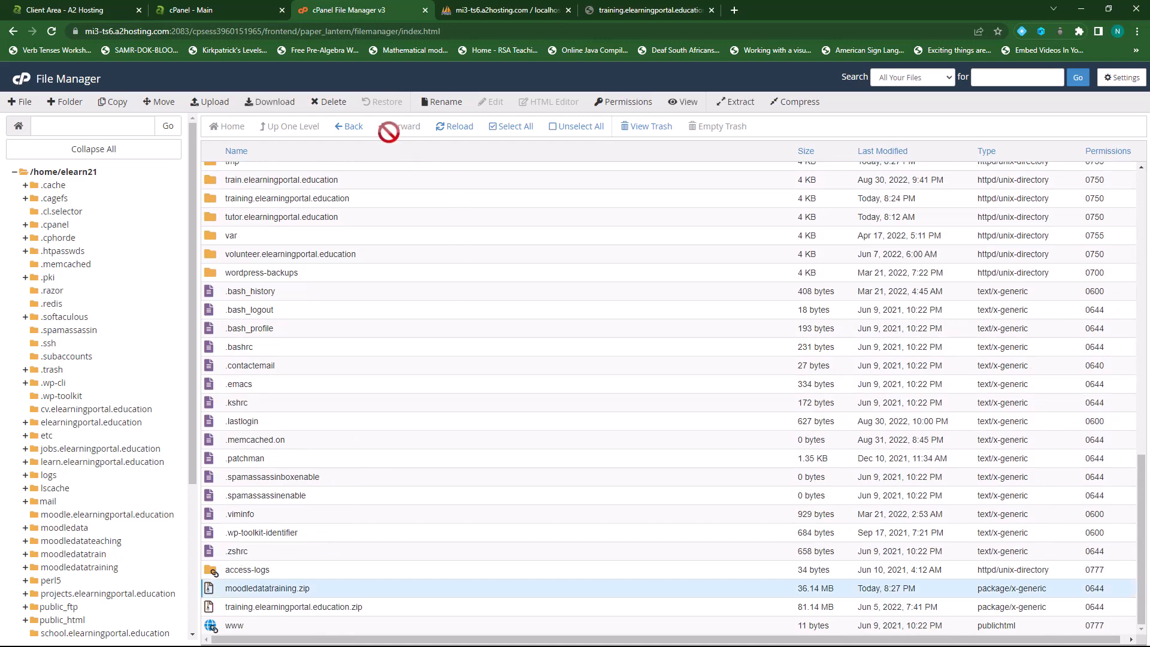
pyautogui.click(329, 106)
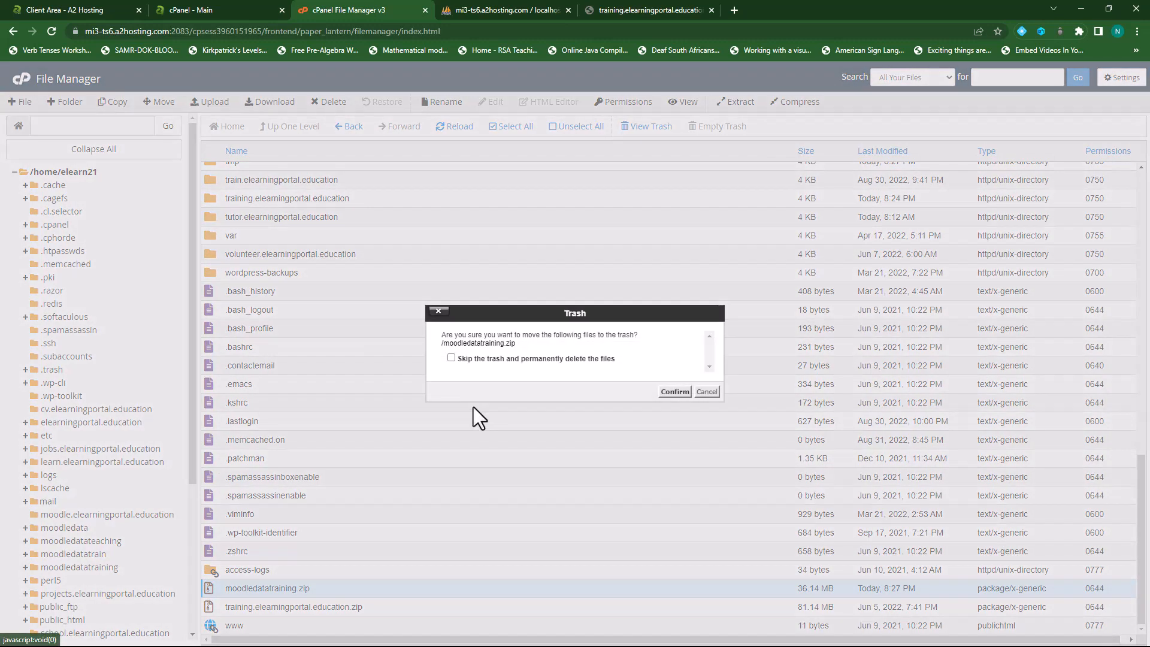
pyautogui.click(537, 359)
pyautogui.click(672, 395)
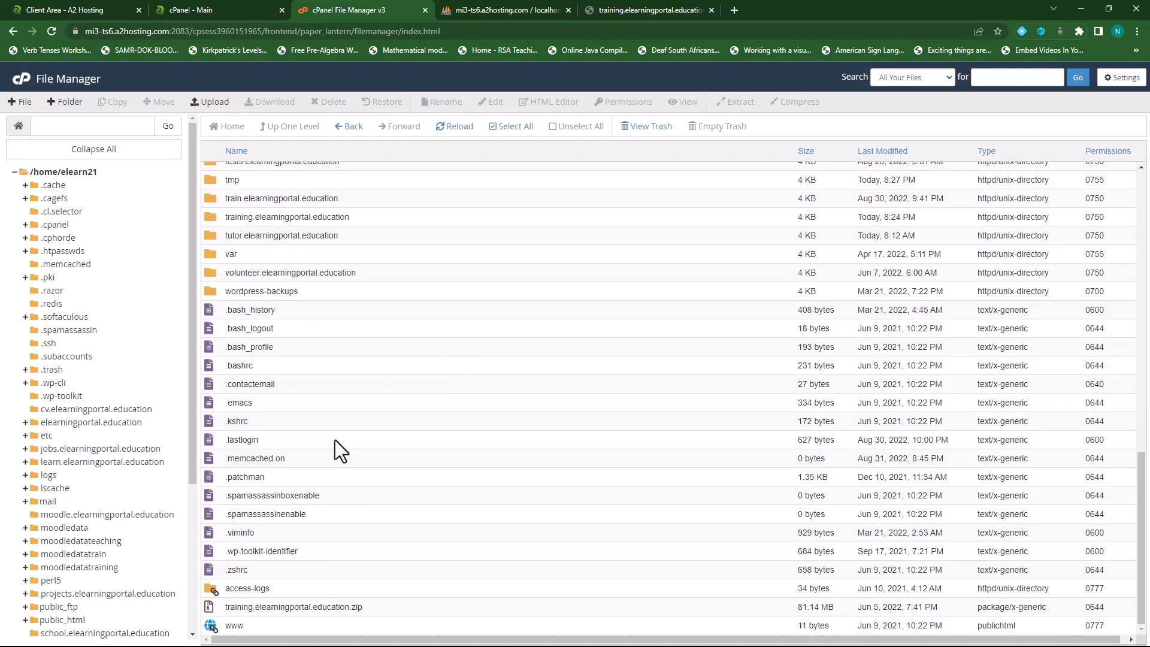
# Step: Scroll the home directory listing to bring the training.elearningportal.education folder into view
pyautogui.scroll(7, 449, 456)
pyautogui.scroll(4, 446, 448)
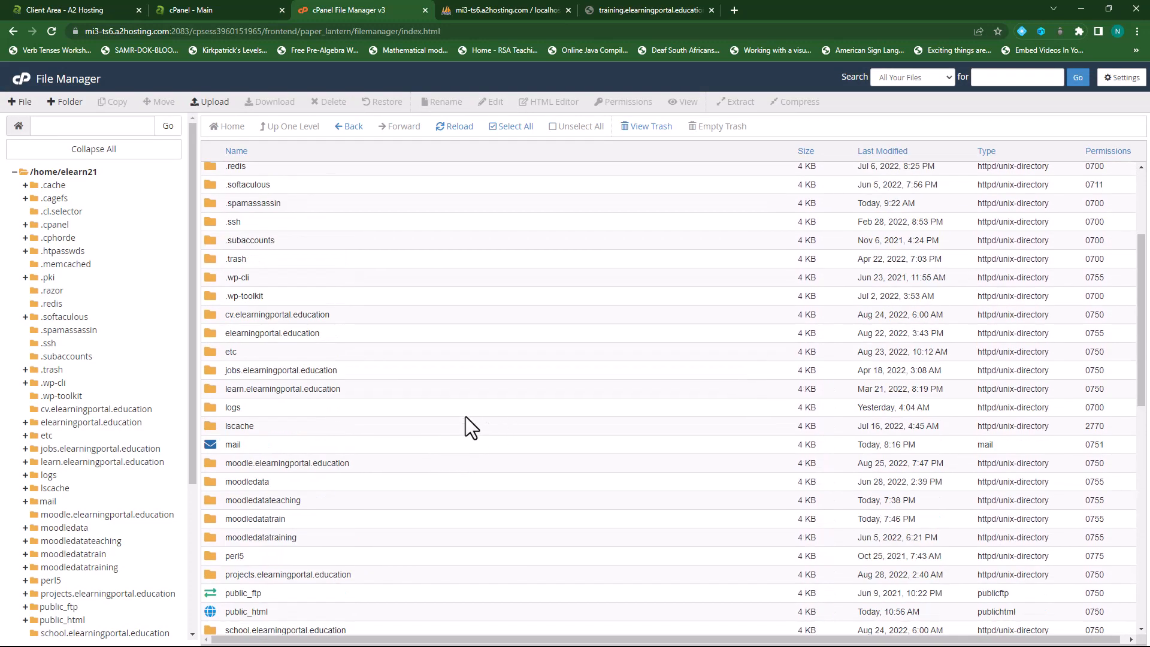
pyautogui.scroll(3, 466, 416)
pyautogui.scroll(-5, 361, 397)
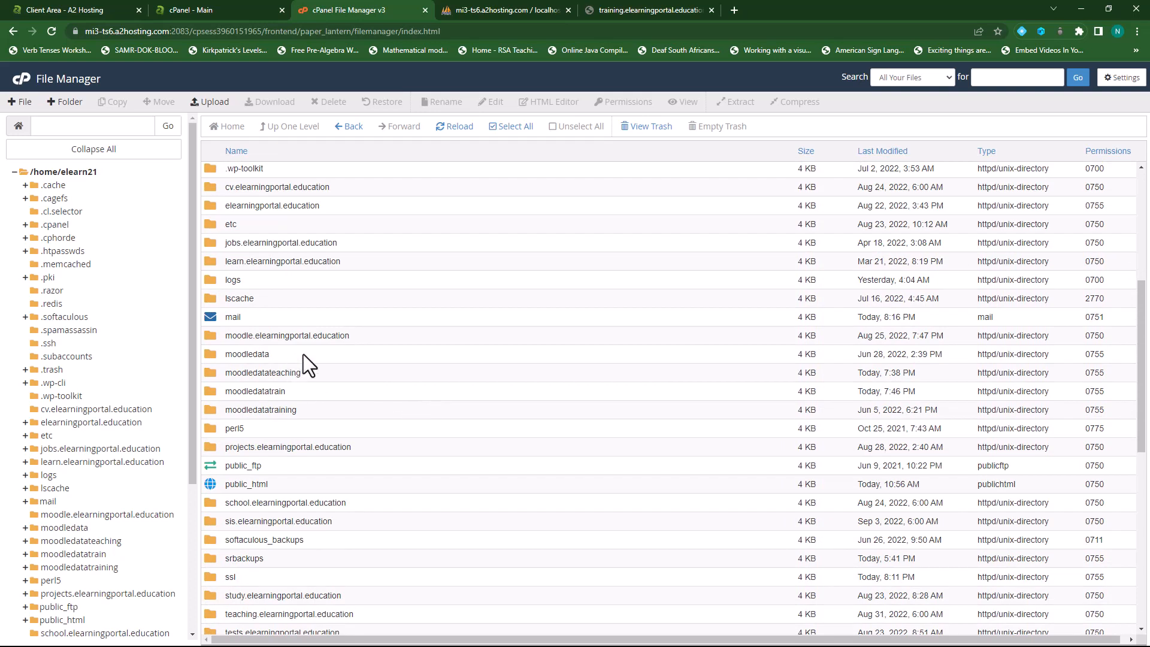
pyautogui.scroll(-5, 328, 435)
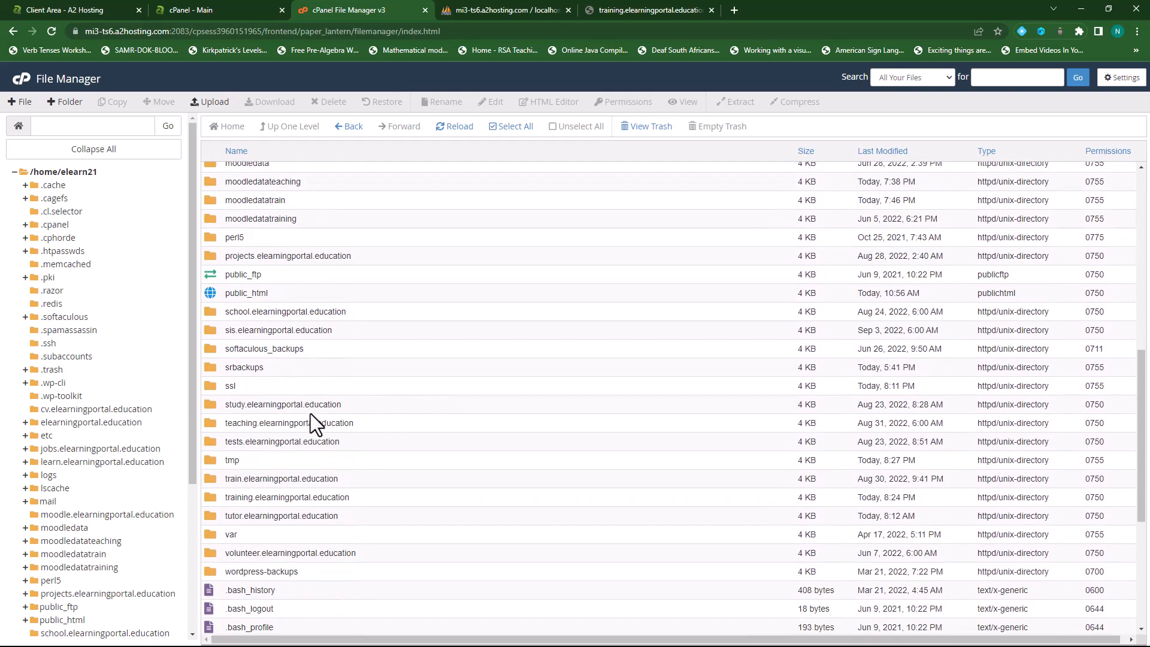
pyautogui.scroll(-1, 311, 414)
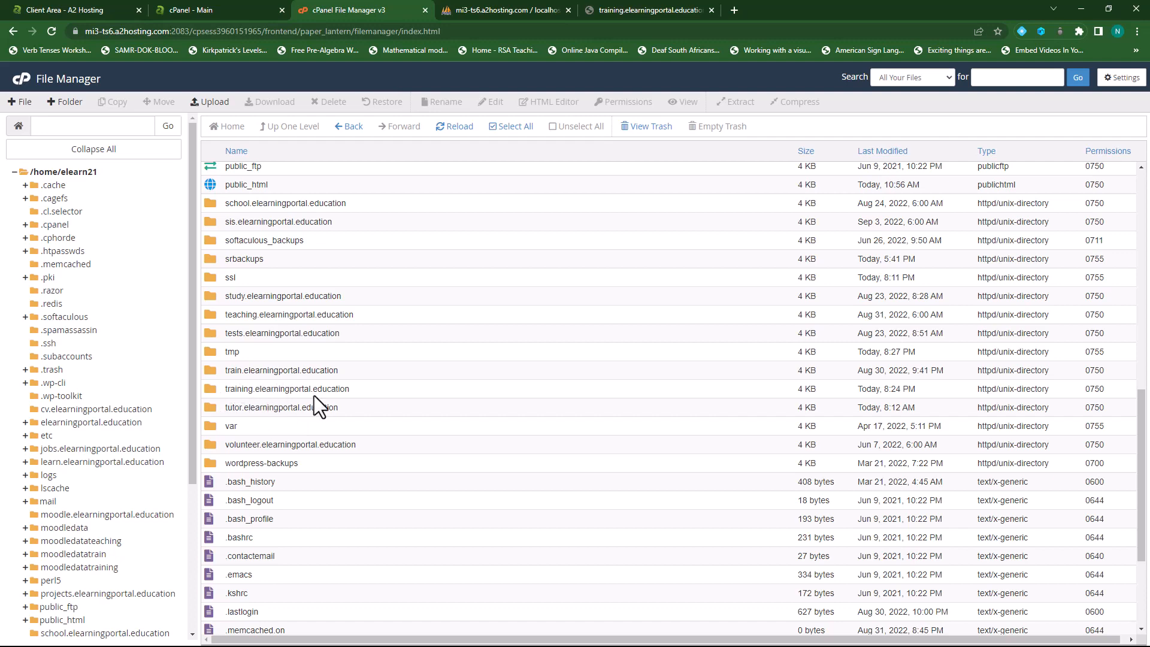
# Step: Open the training.elearningportal.education folder and scroll down to its config.php file
pyautogui.doubleClick(211, 390)
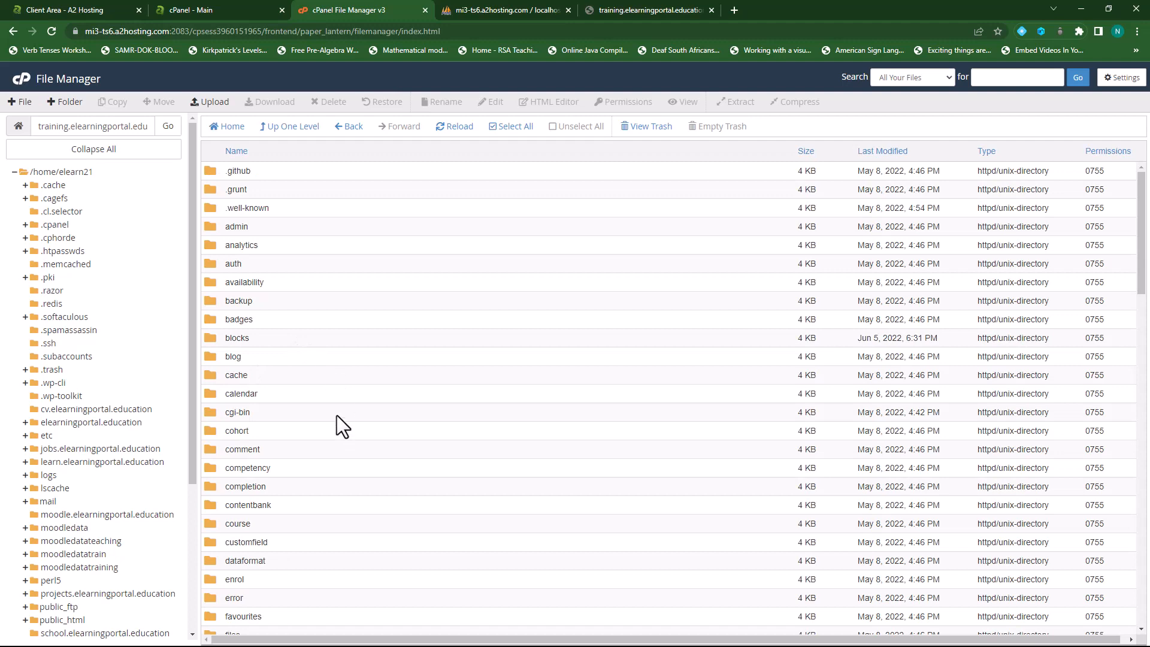
pyautogui.scroll(-12, 341, 427)
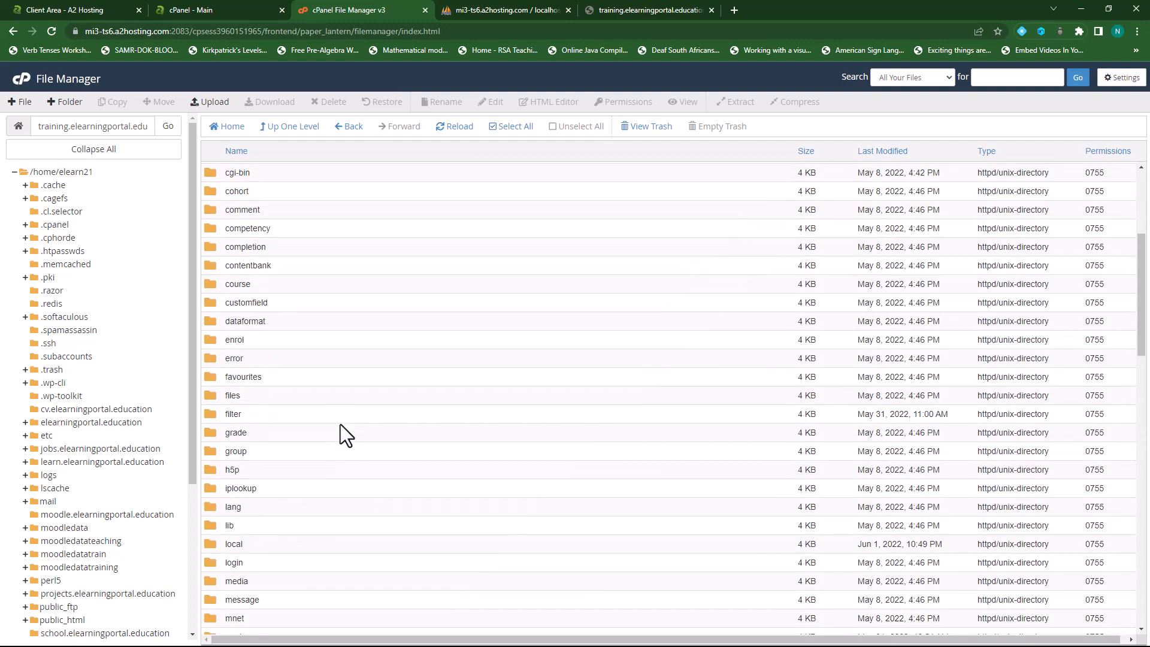
pyautogui.scroll(-4, 340, 423)
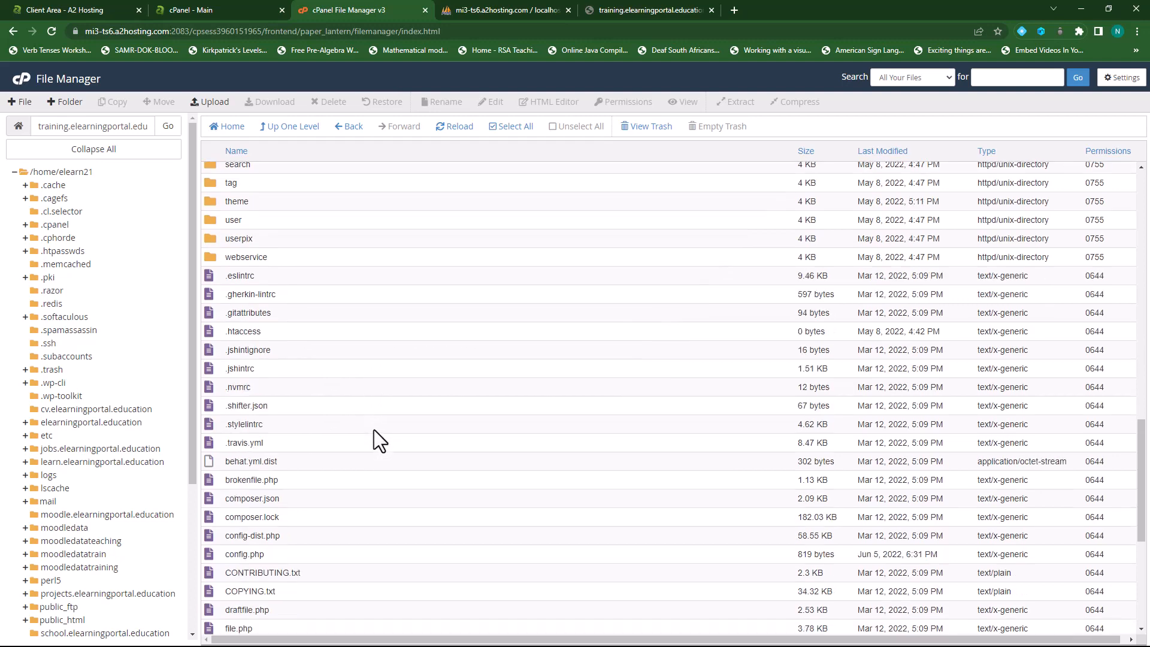
pyautogui.scroll(-2, 374, 429)
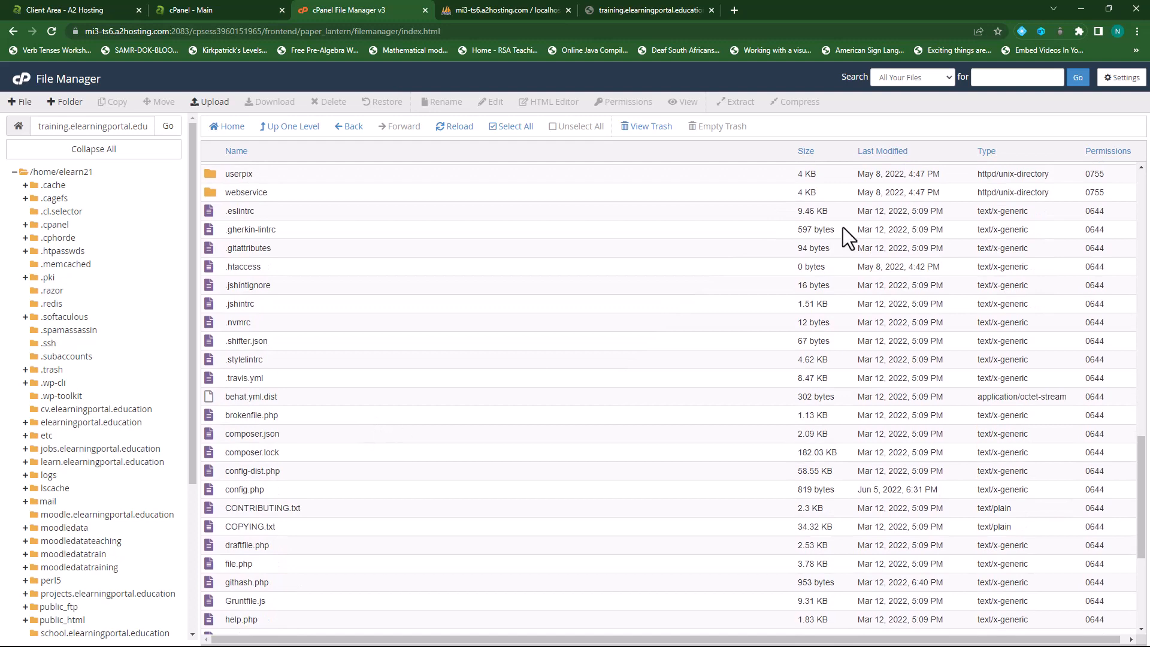
pyautogui.click(1120, 82)
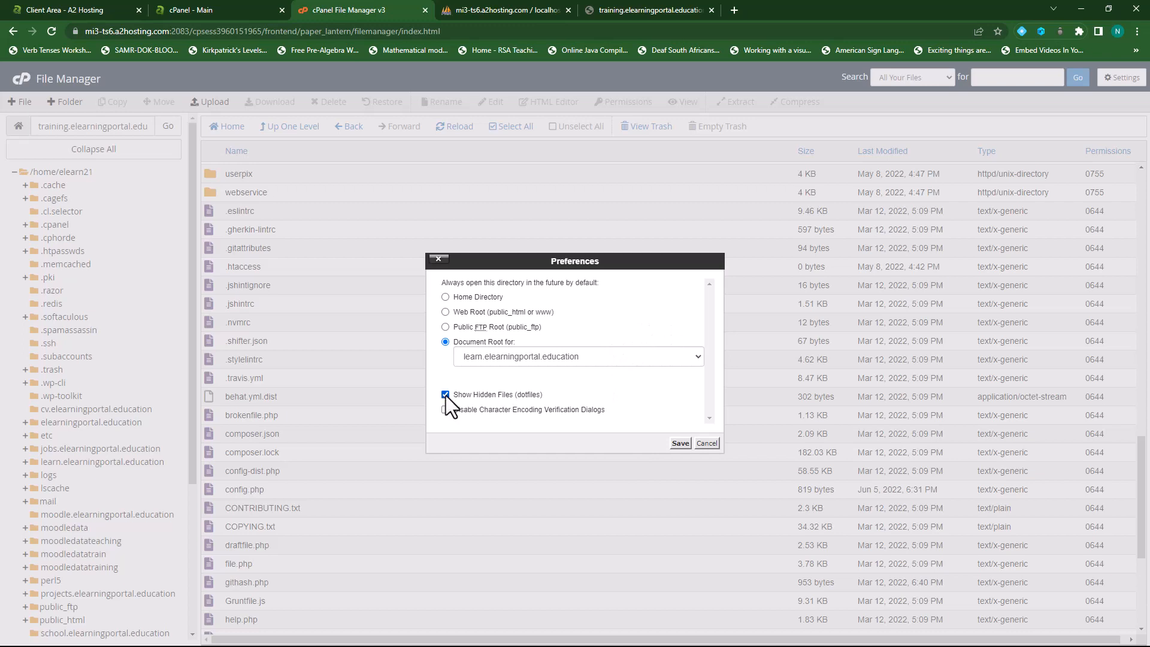
pyautogui.click(706, 443)
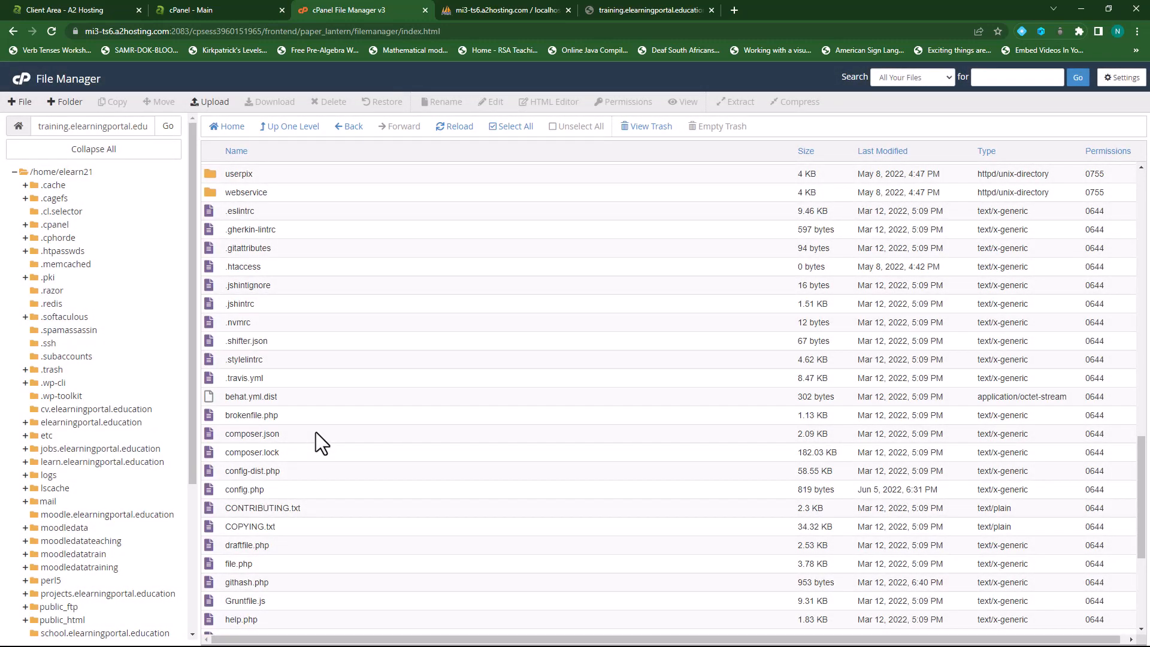
pyautogui.scroll(-1, 315, 432)
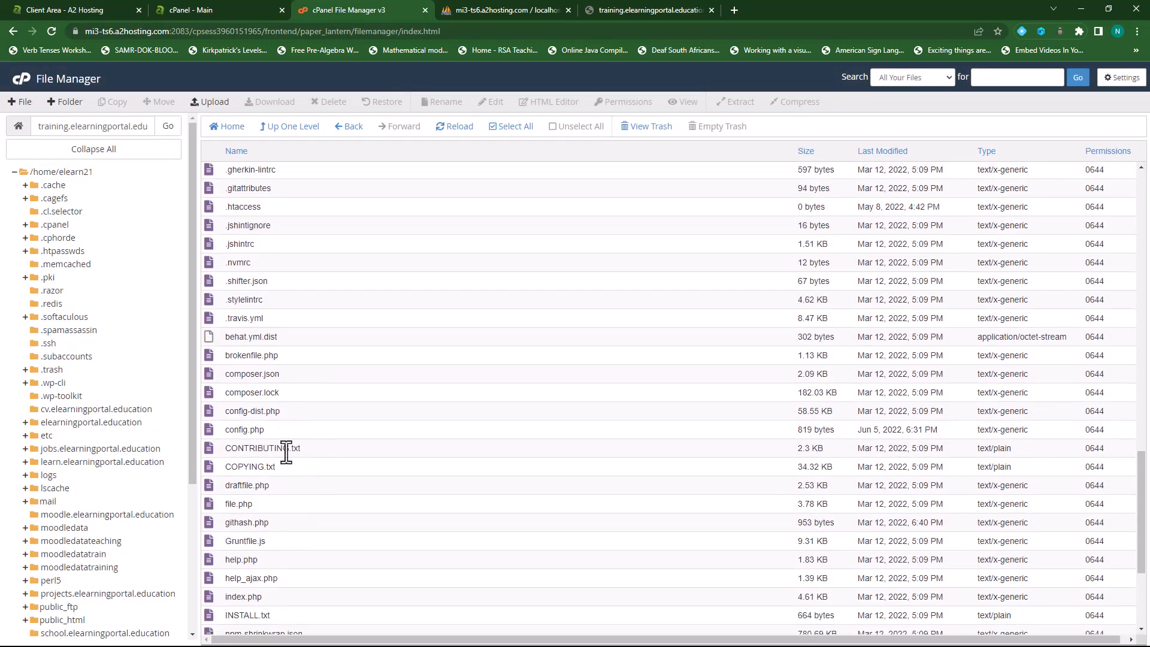
# Step: Open the training site's config.php in the editor and select the current dbname value
pyautogui.click(210, 429)
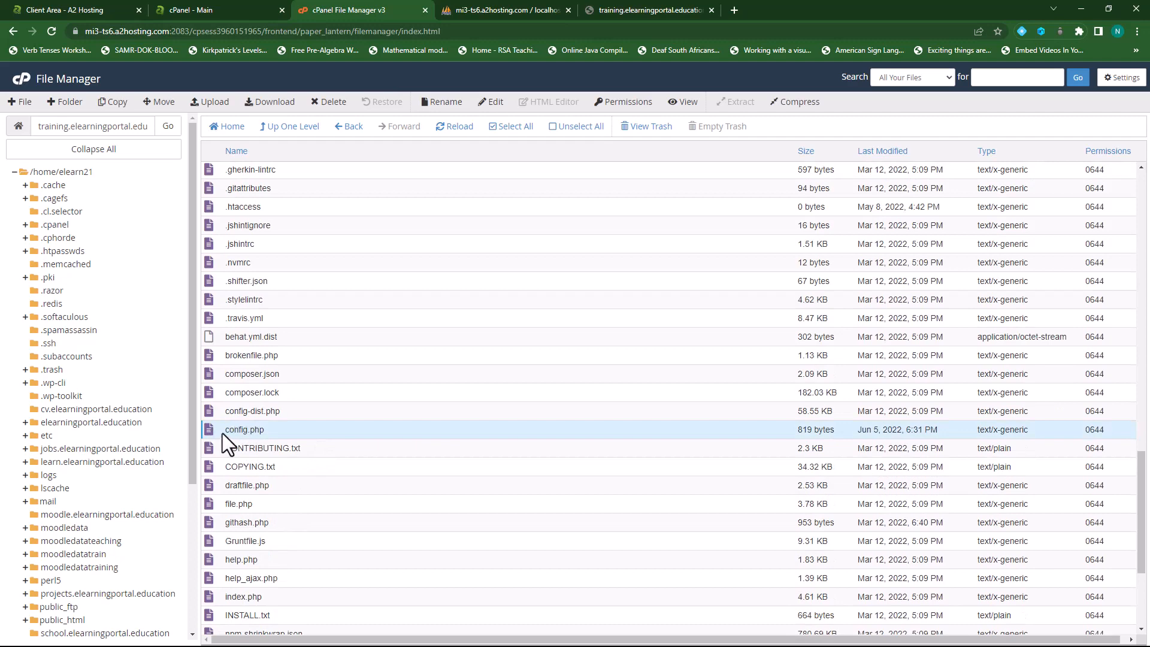
pyautogui.click(496, 105)
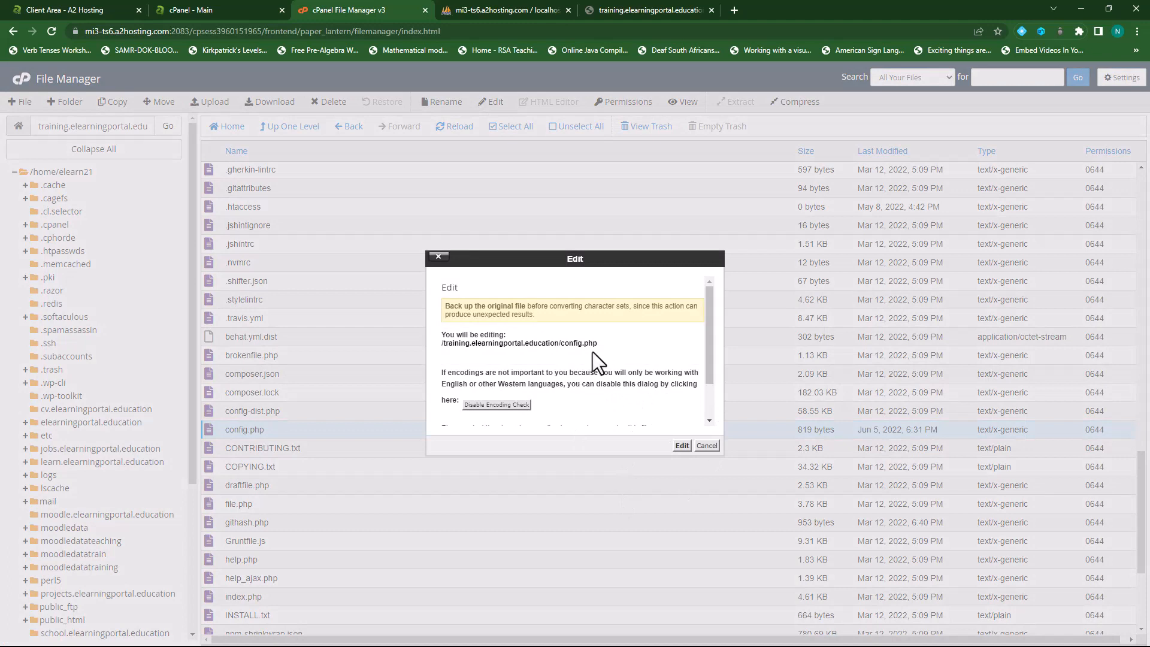
pyautogui.click(683, 446)
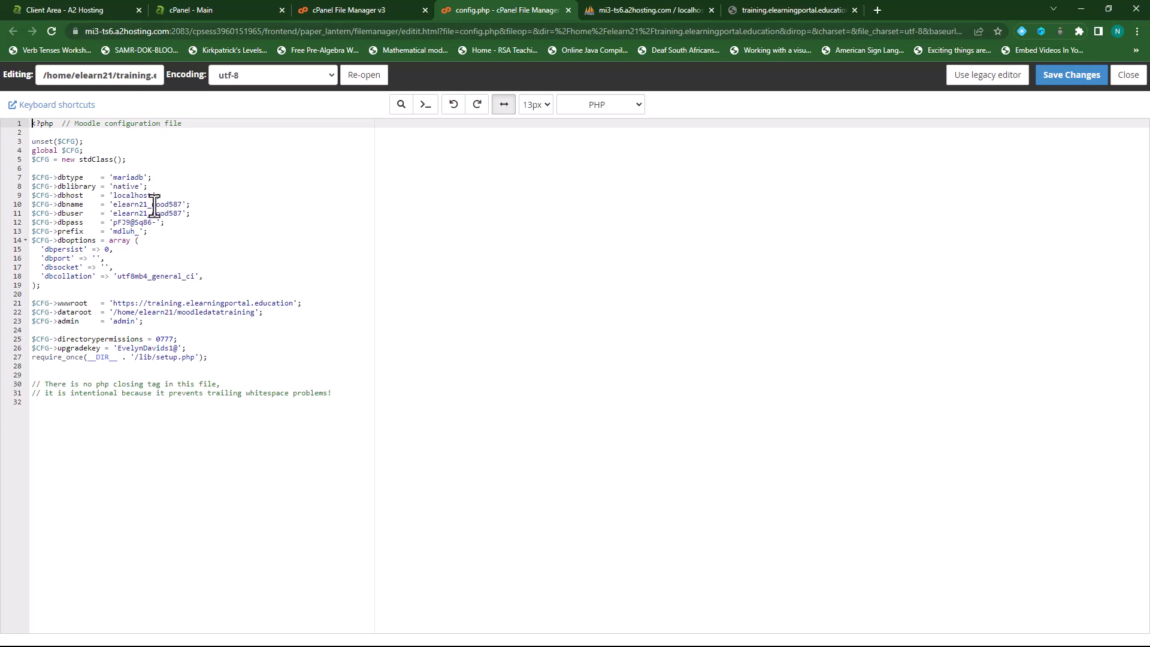
pyautogui.moveTo(113, 204); pyautogui.dragTo(183, 205)
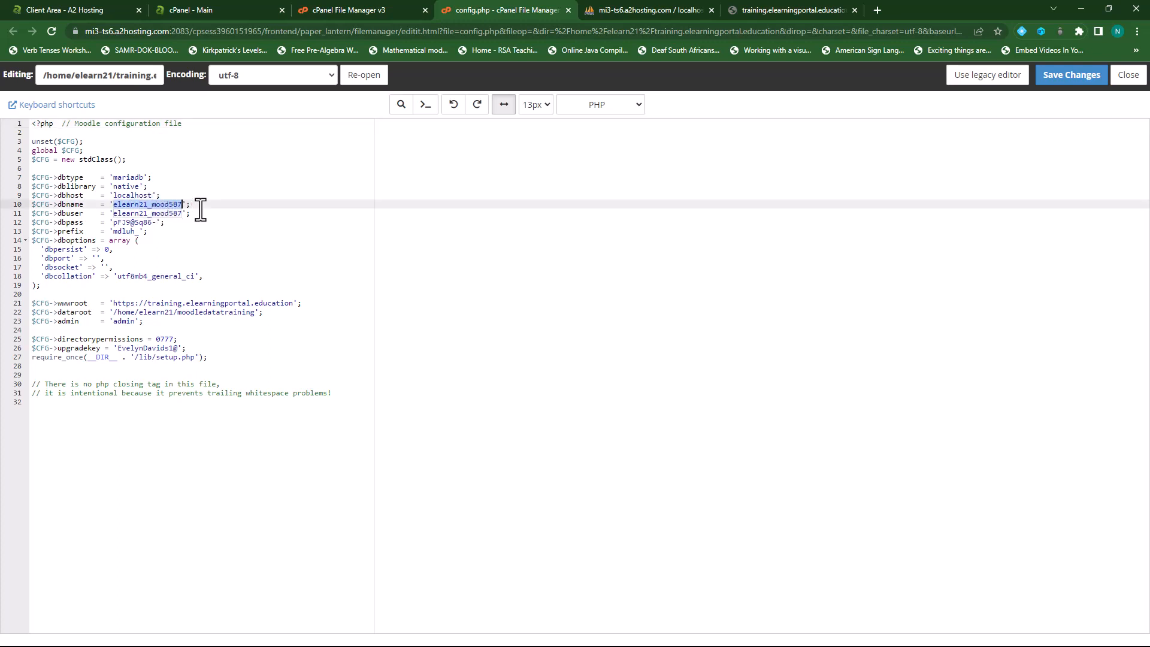
pyautogui.click(653, 10)
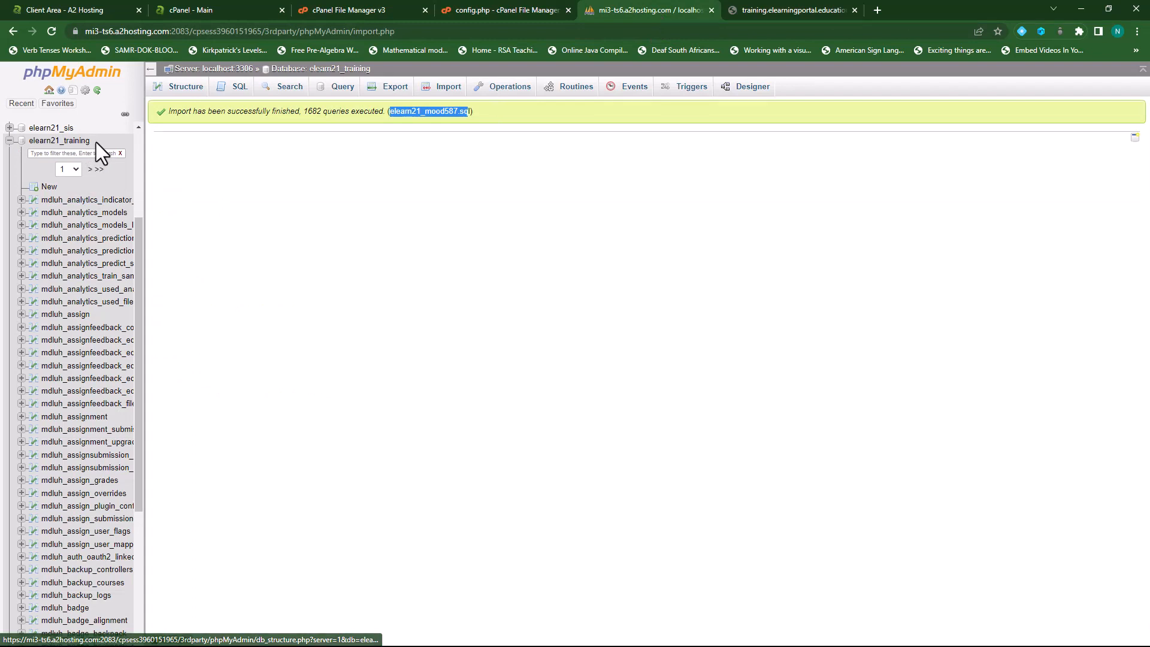
# Step: Copy elearn21_training from phpMyAdmin and paste it as config.php's dbname value
pyautogui.moveTo(95, 142); pyautogui.dragTo(34, 143)
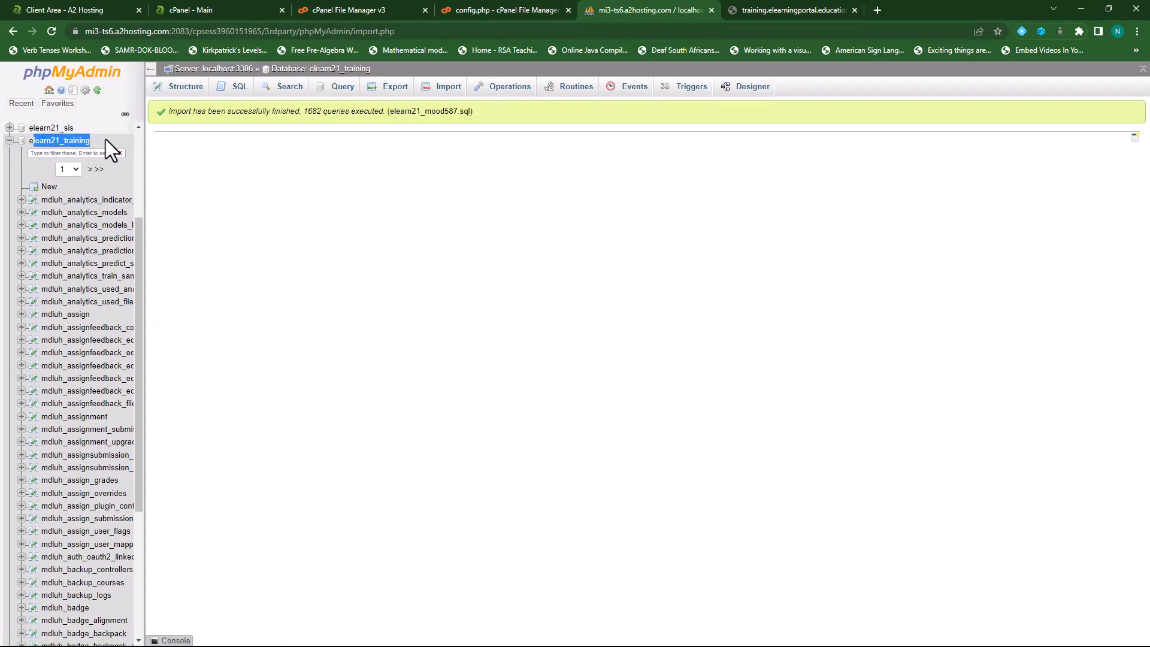
pyautogui.click(92, 145)
pyautogui.moveTo(93, 141); pyautogui.dragTo(30, 143)
pyautogui.hotkey('ctrl', 'c')
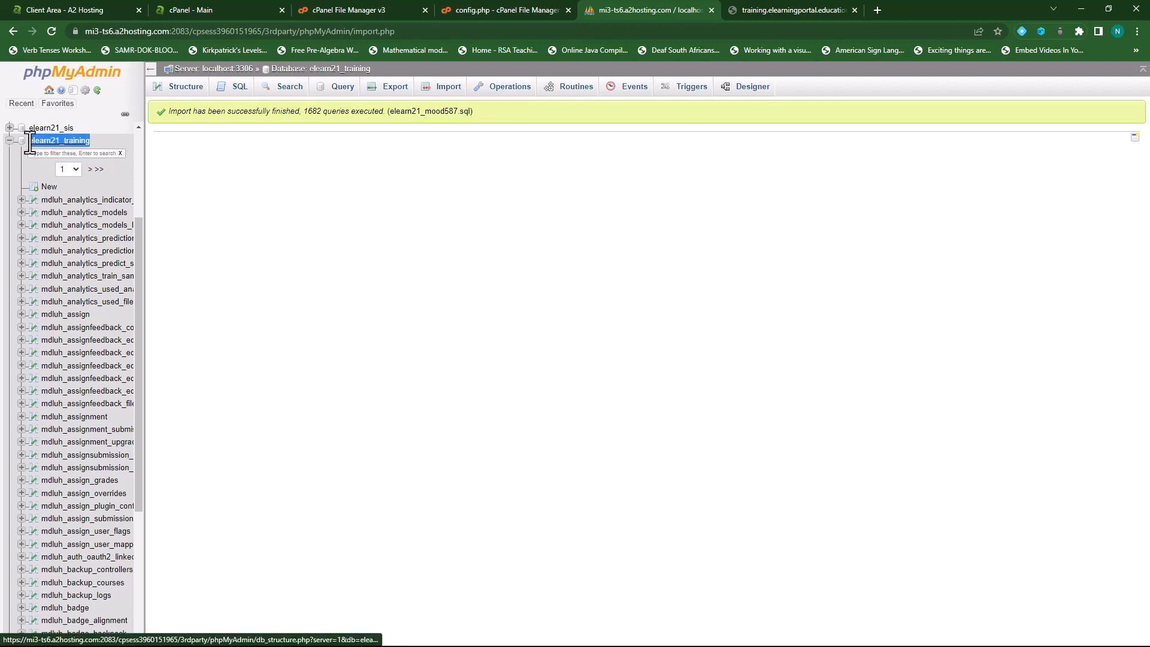
pyautogui.rightClick(37, 142)
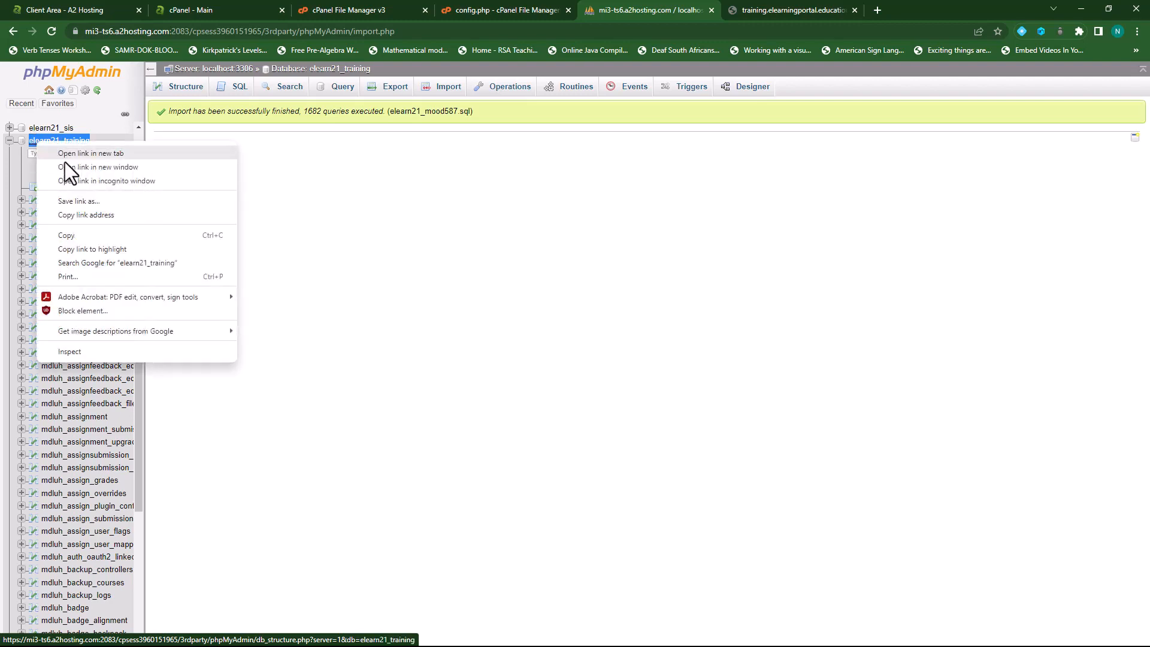
pyautogui.click(77, 234)
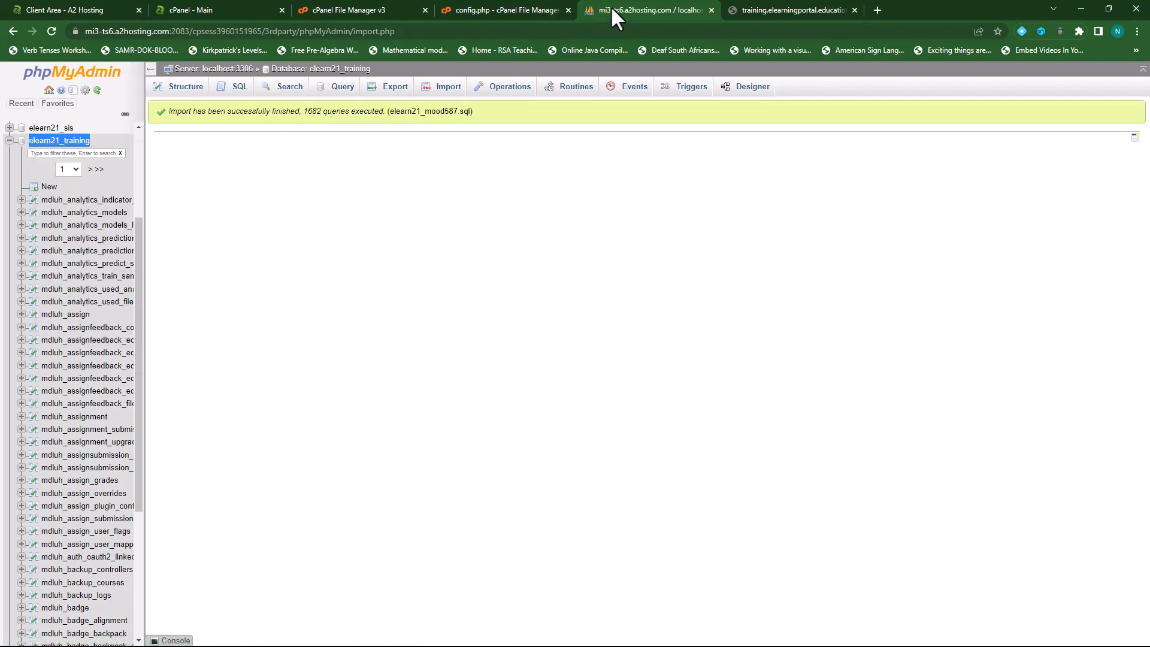
pyautogui.click(528, 12)
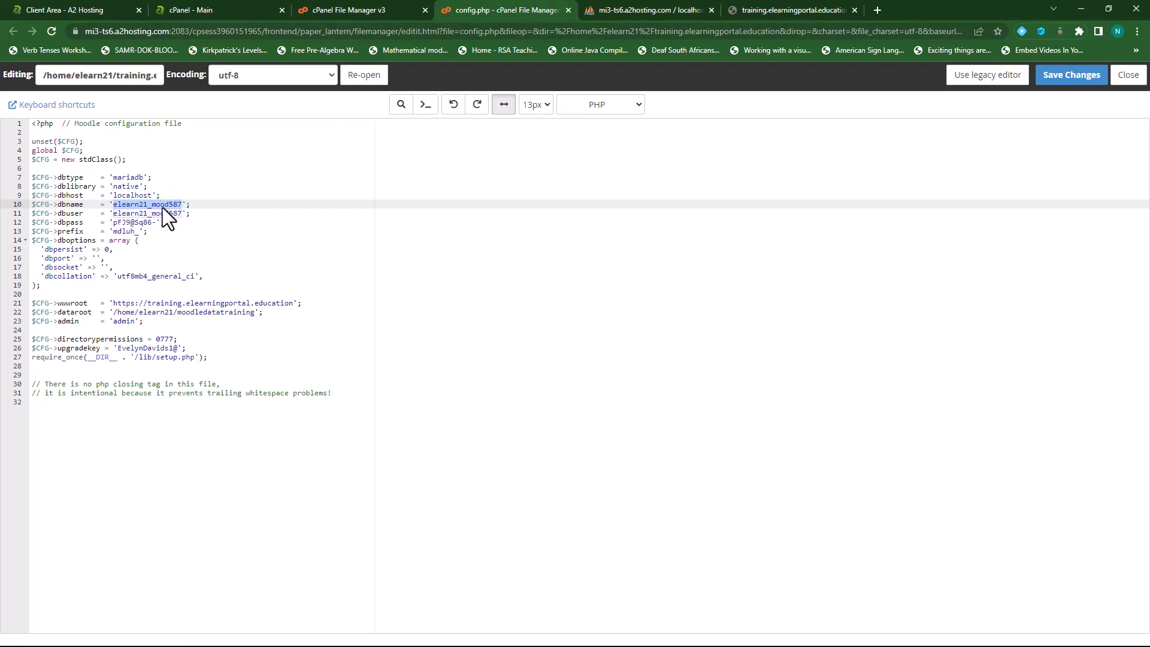
pyautogui.rightClick(138, 208)
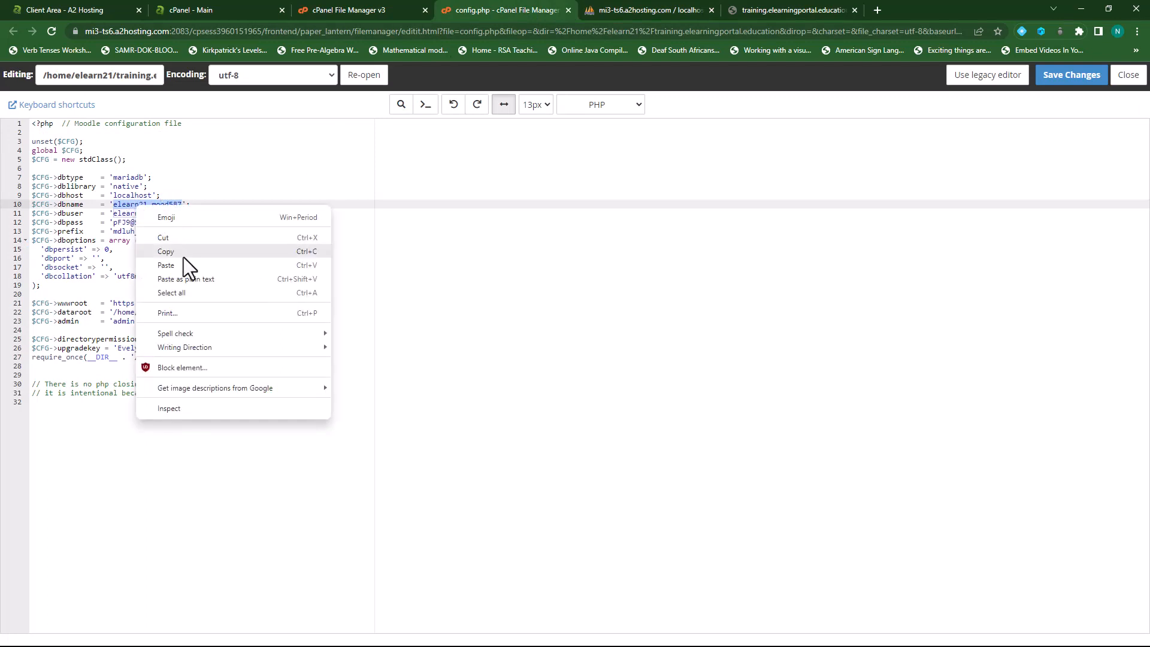
pyautogui.click(183, 266)
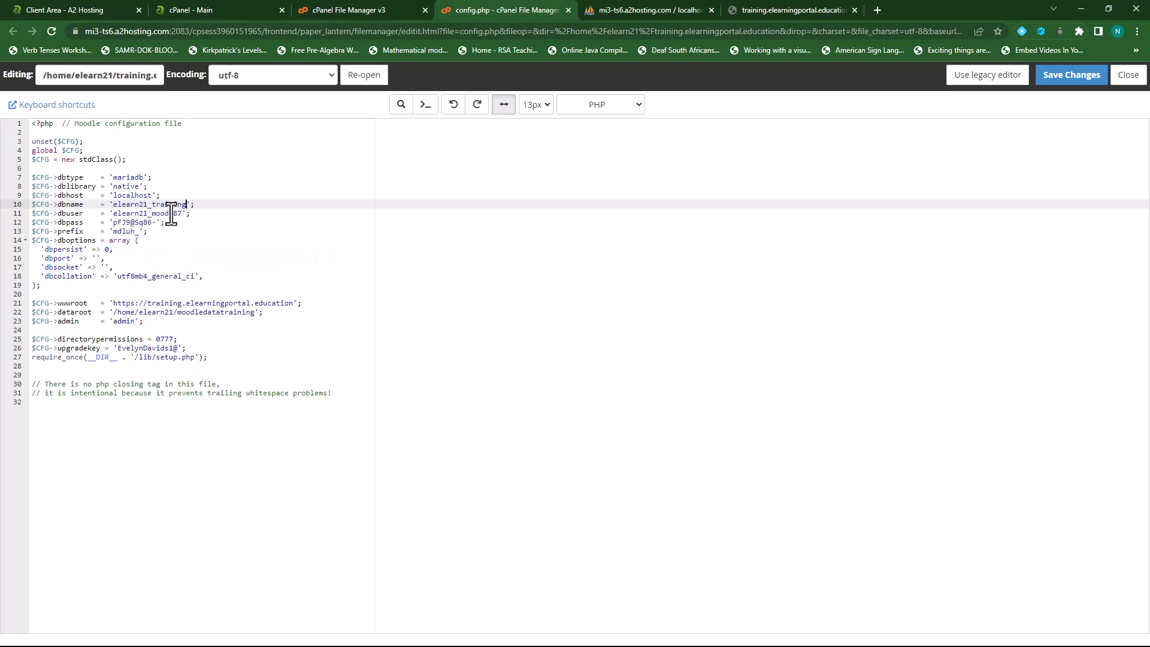
# Step: Set dbuser to elearn21_training, paste the new database password, and save config.php
pyautogui.doubleClick(126, 214)
pyautogui.rightClick(129, 214)
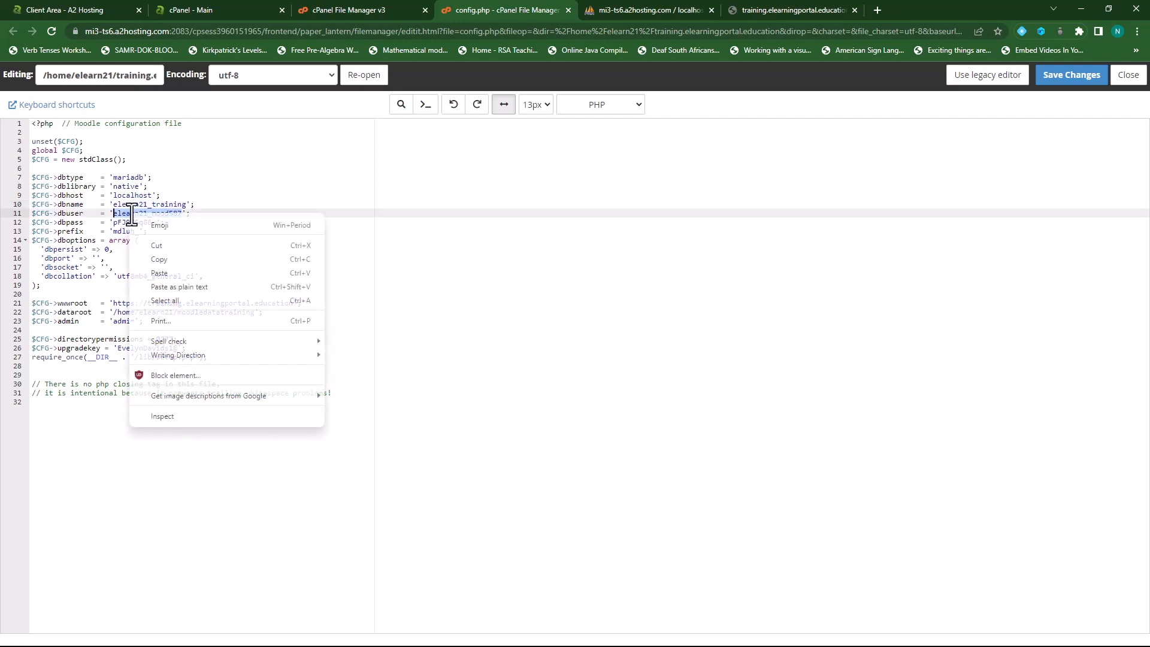
pyautogui.click(175, 264)
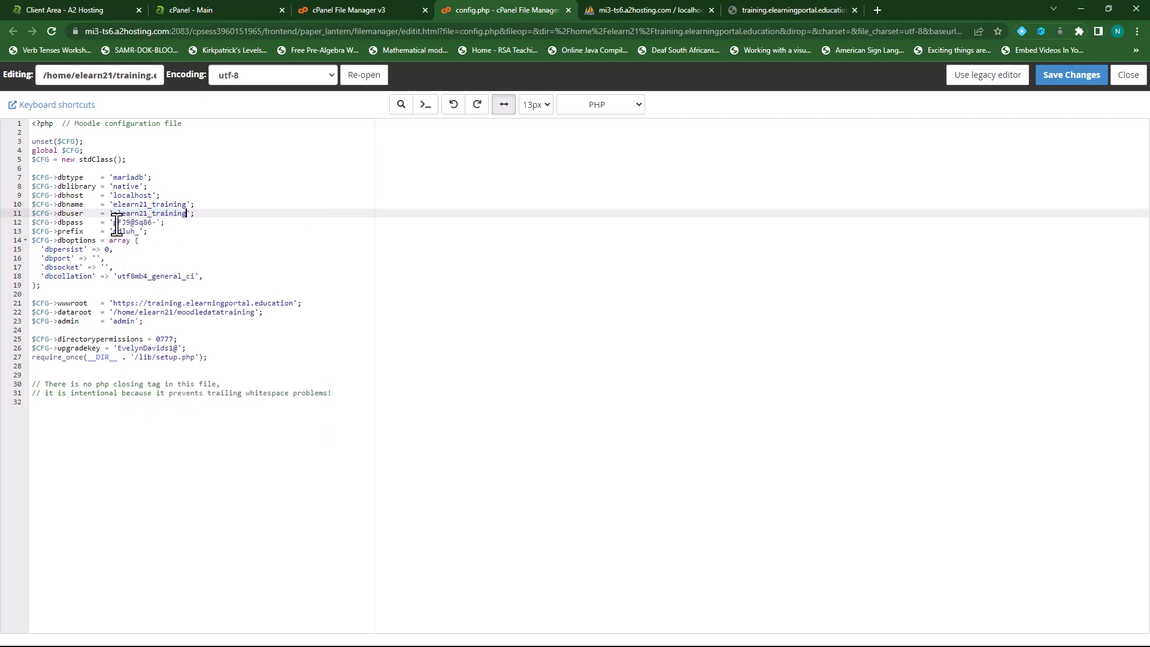
pyautogui.moveTo(115, 223); pyautogui.dragTo(153, 223)
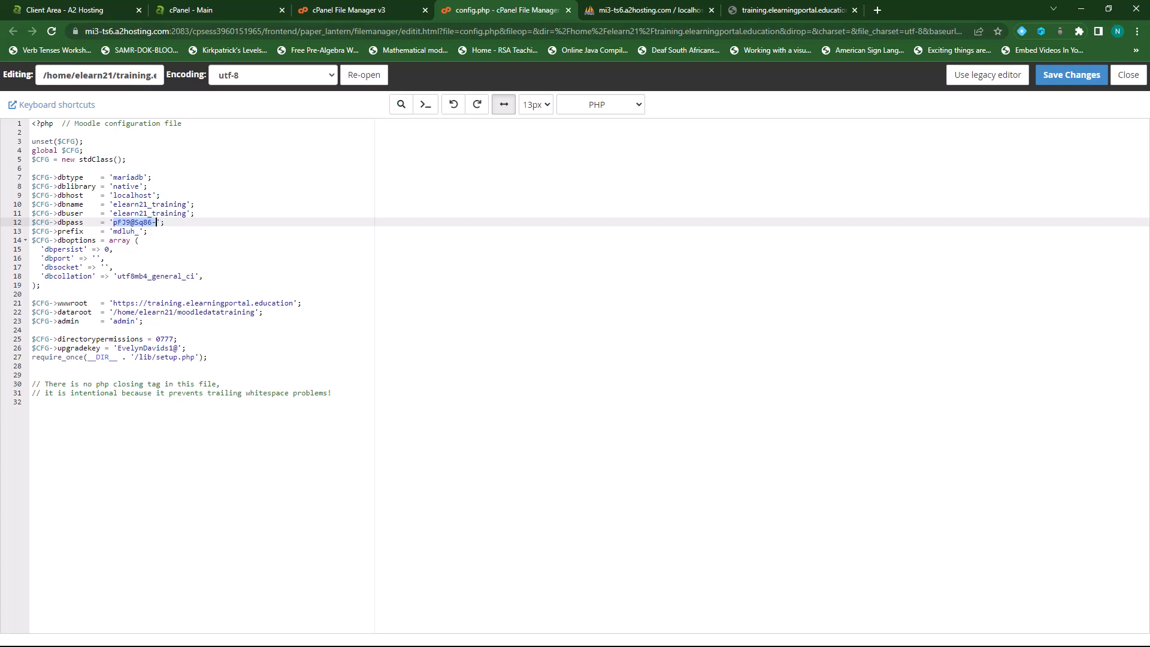
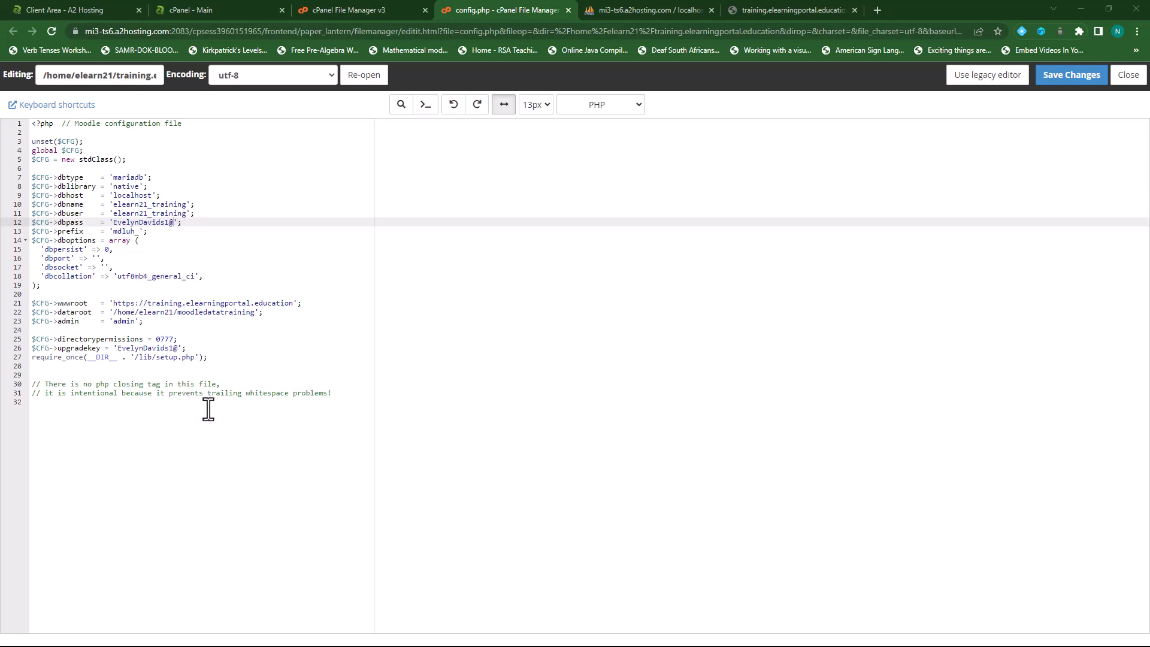
pyautogui.click(1056, 83)
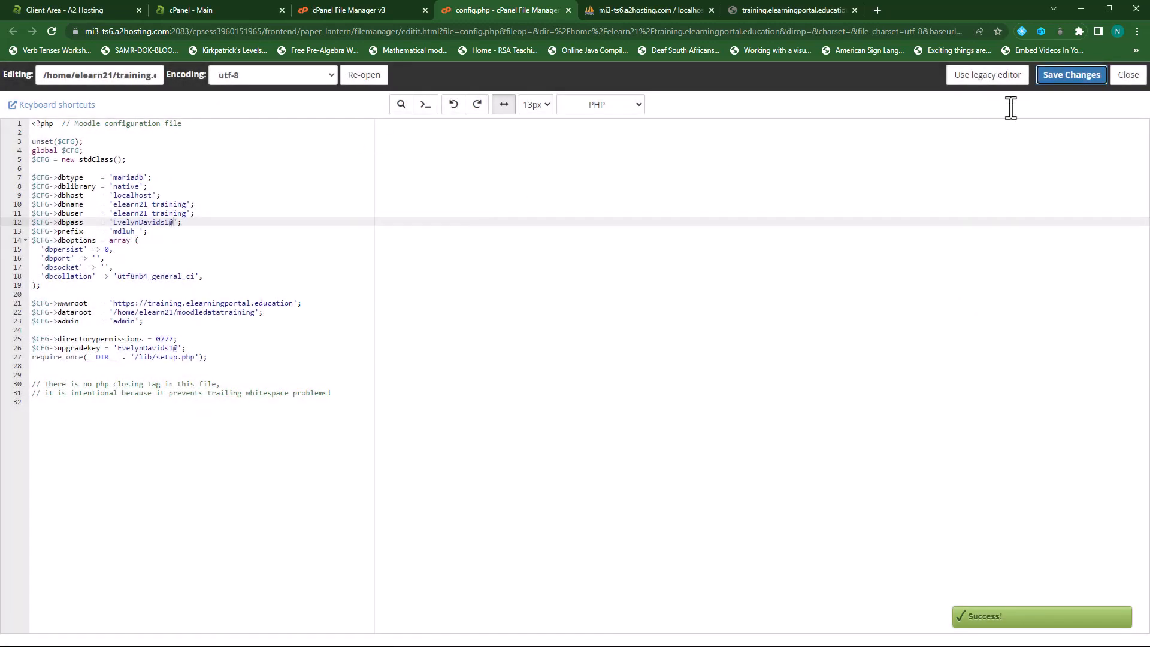
pyautogui.click(1127, 77)
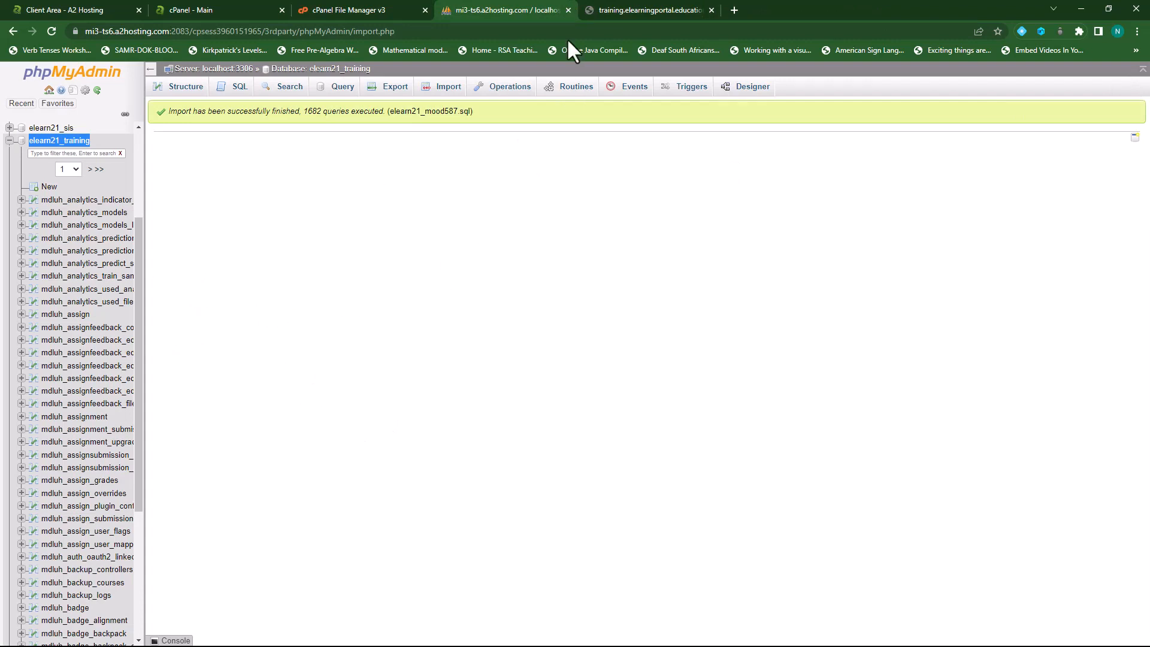
# Step: Close the phpMyAdmin tab and reload training.elearningportal.education until the Moodle front page loads
pyautogui.click(568, 10)
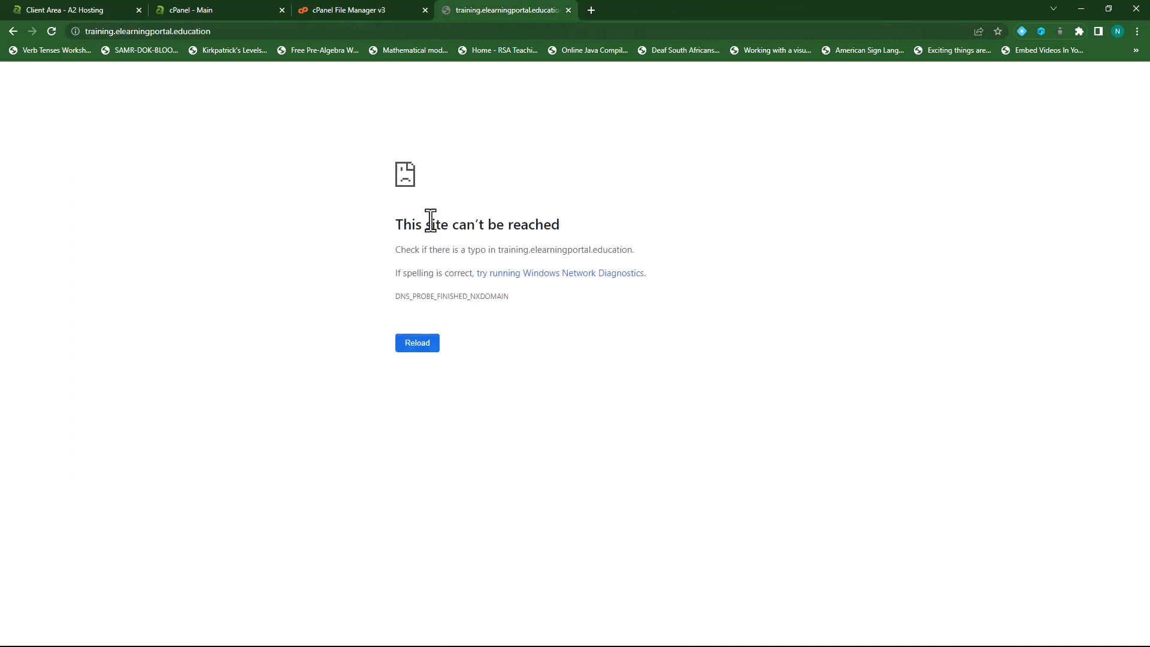
pyautogui.click(231, 34)
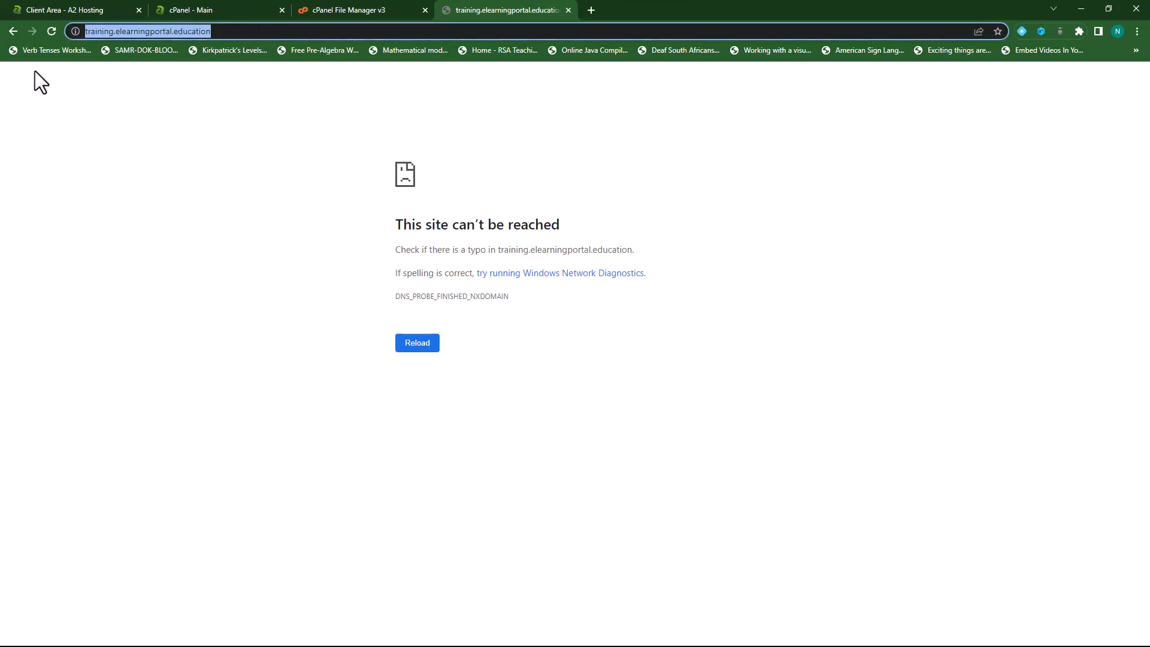
pyautogui.click(51, 32)
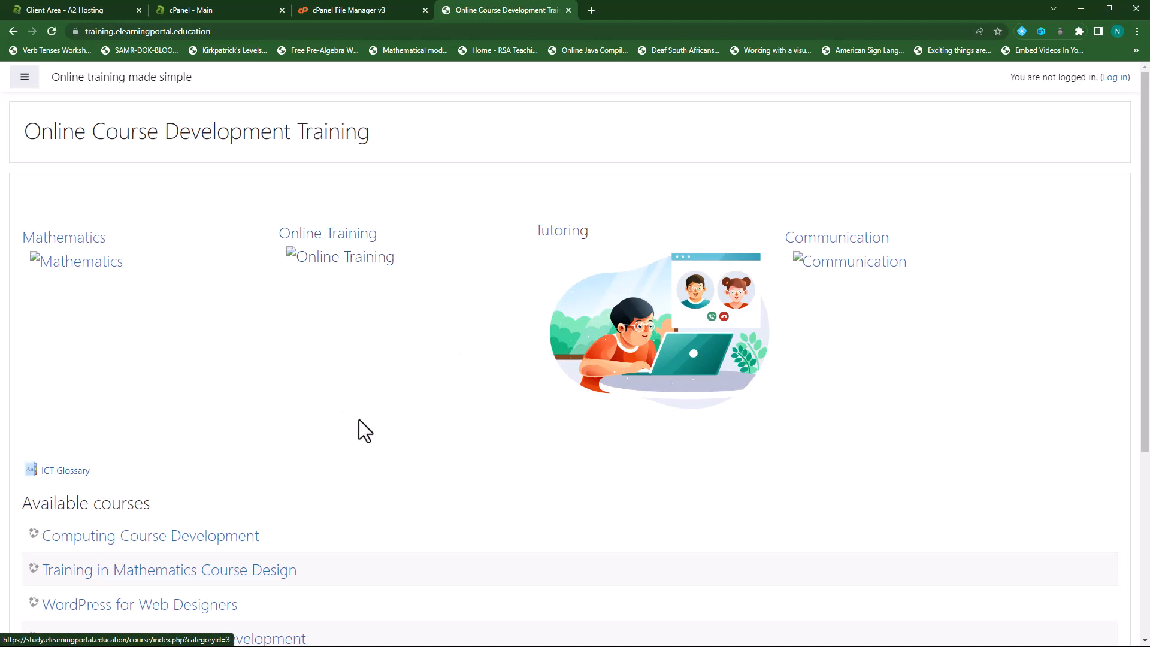
# Step: Attempt to log in to the Moodle training site with the username 'admin'
pyautogui.scroll(-3, 347, 405)
pyautogui.scroll(3, 347, 405)
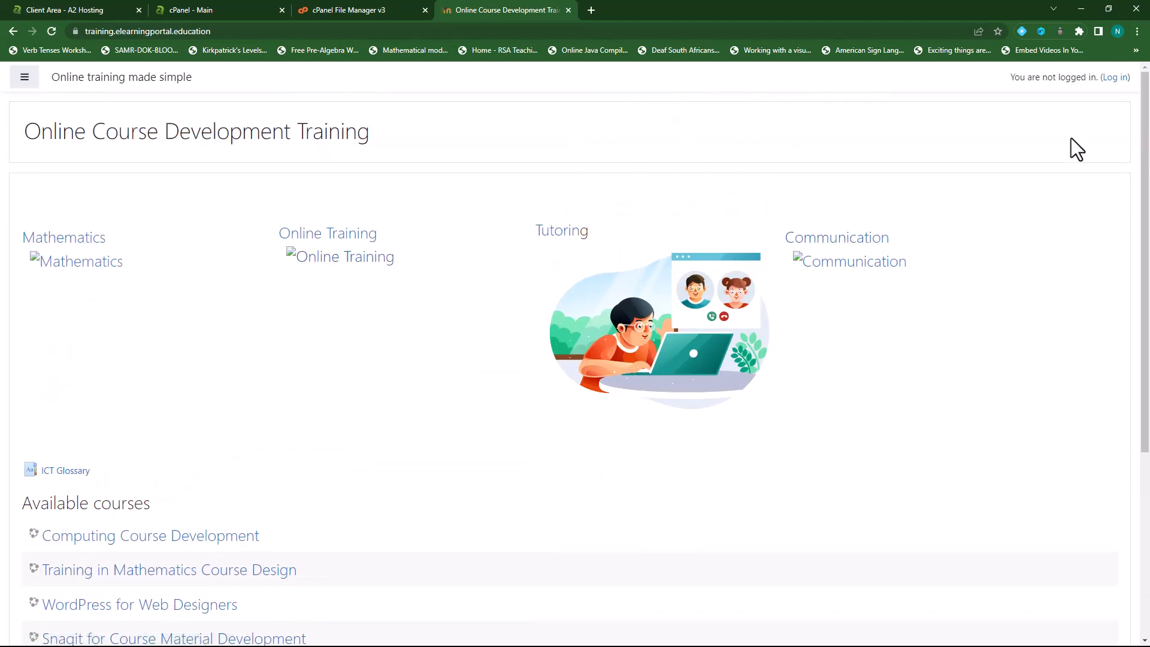
pyautogui.click(1115, 78)
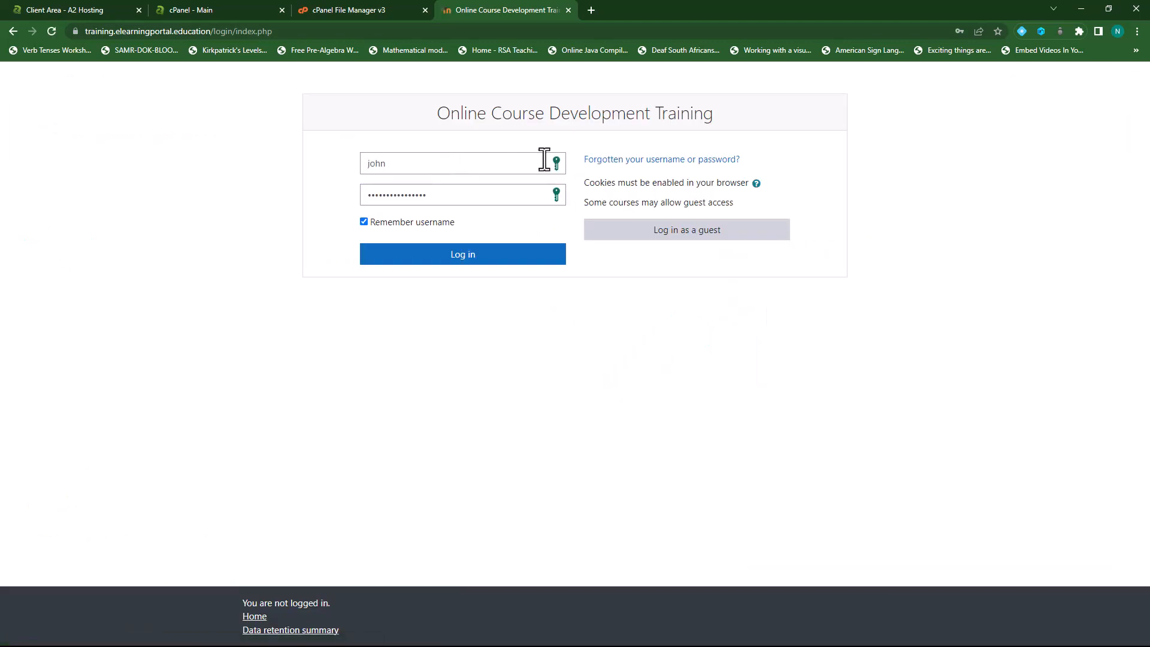
pyautogui.click(470, 257)
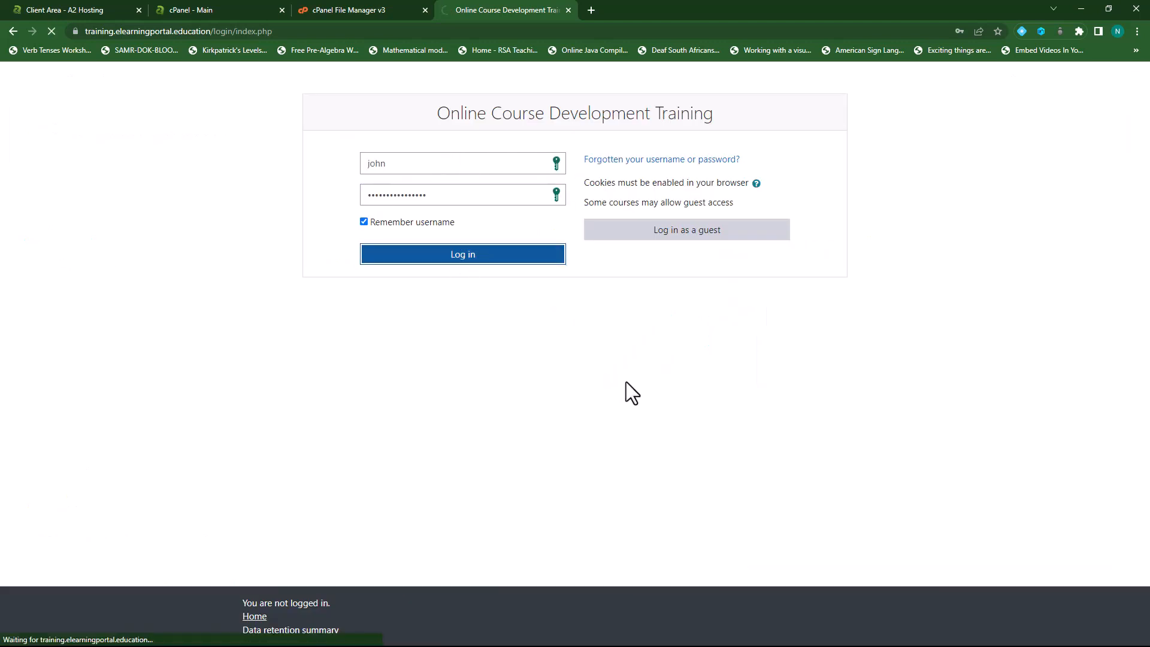
pyautogui.doubleClick(413, 212)
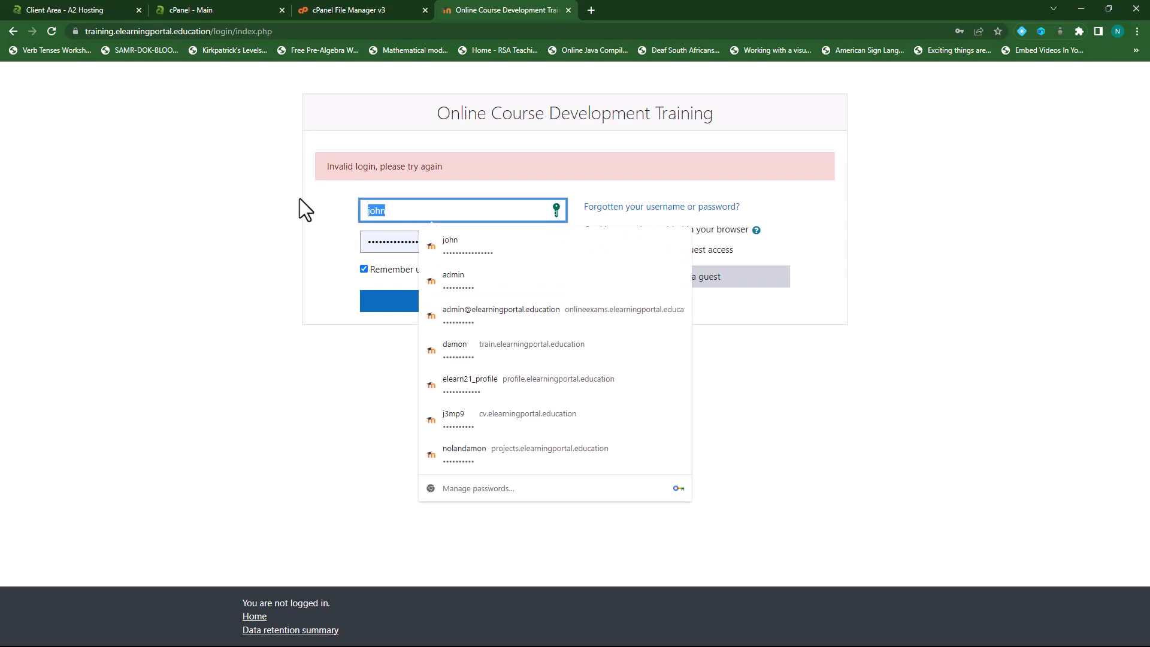
pyautogui.write('admin')
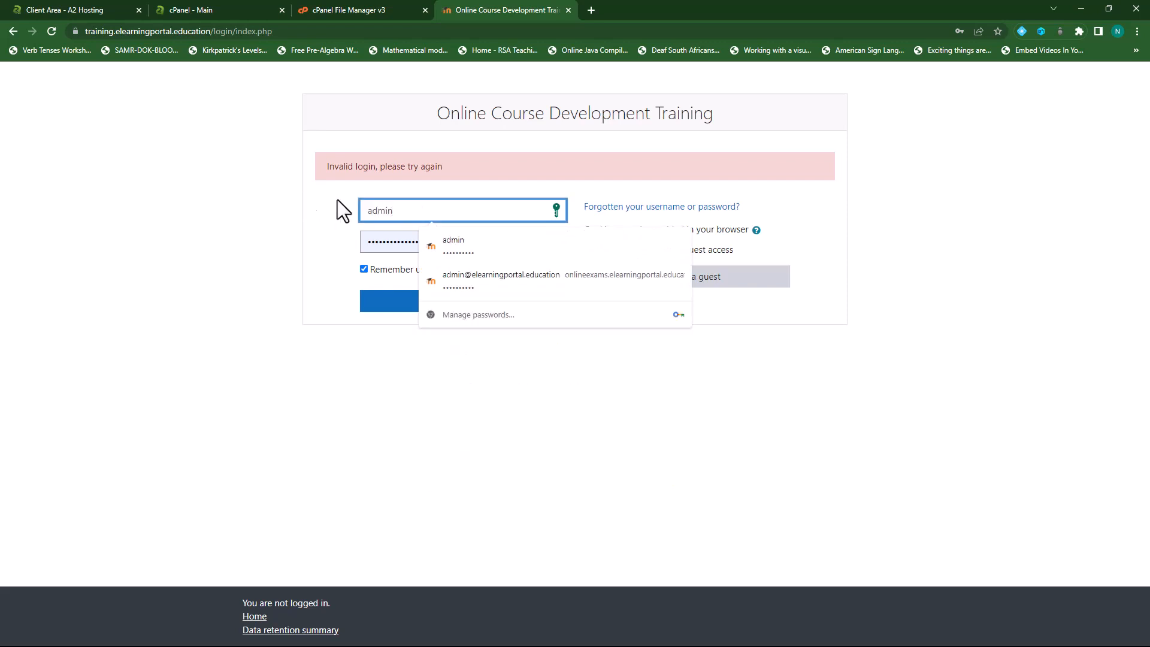
pyautogui.click(454, 444)
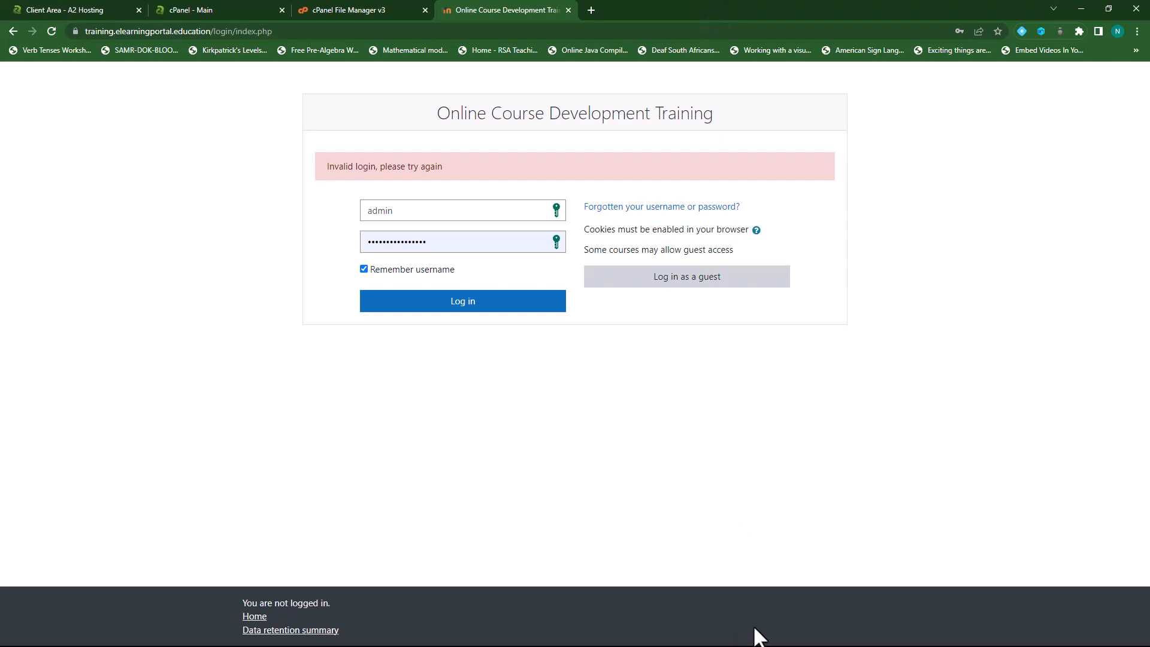
pyautogui.click(453, 298)
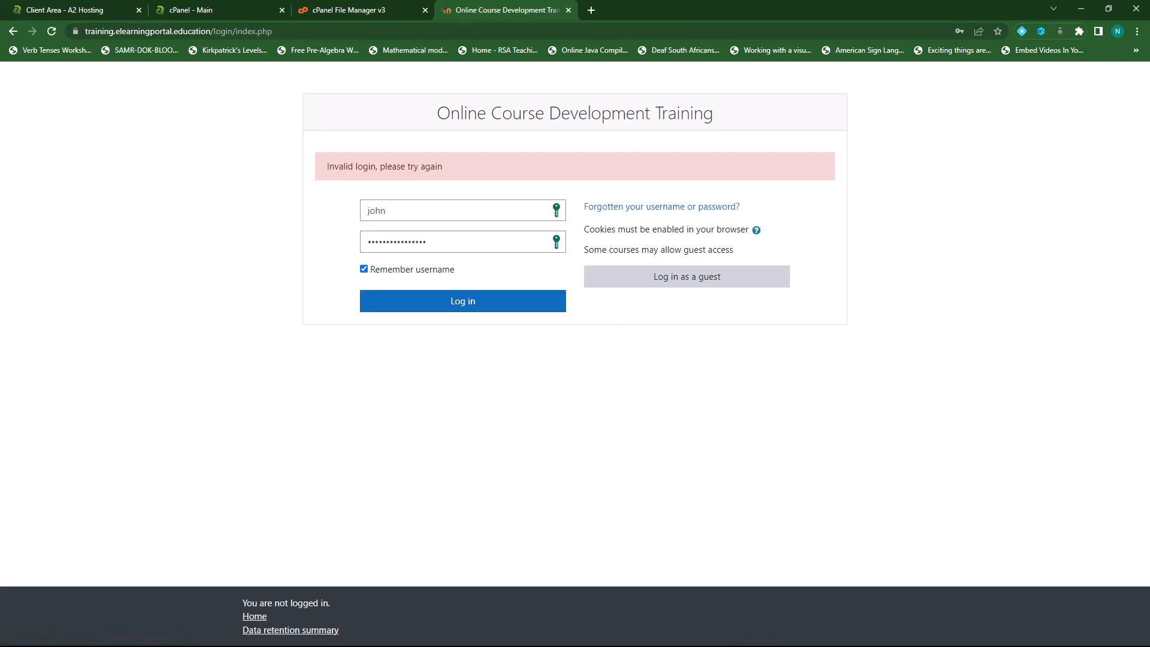
# Step: Sign in using Chrome's saved administrator credentials to reach the Dashboard
pyautogui.scroll(-5, 403, 385)
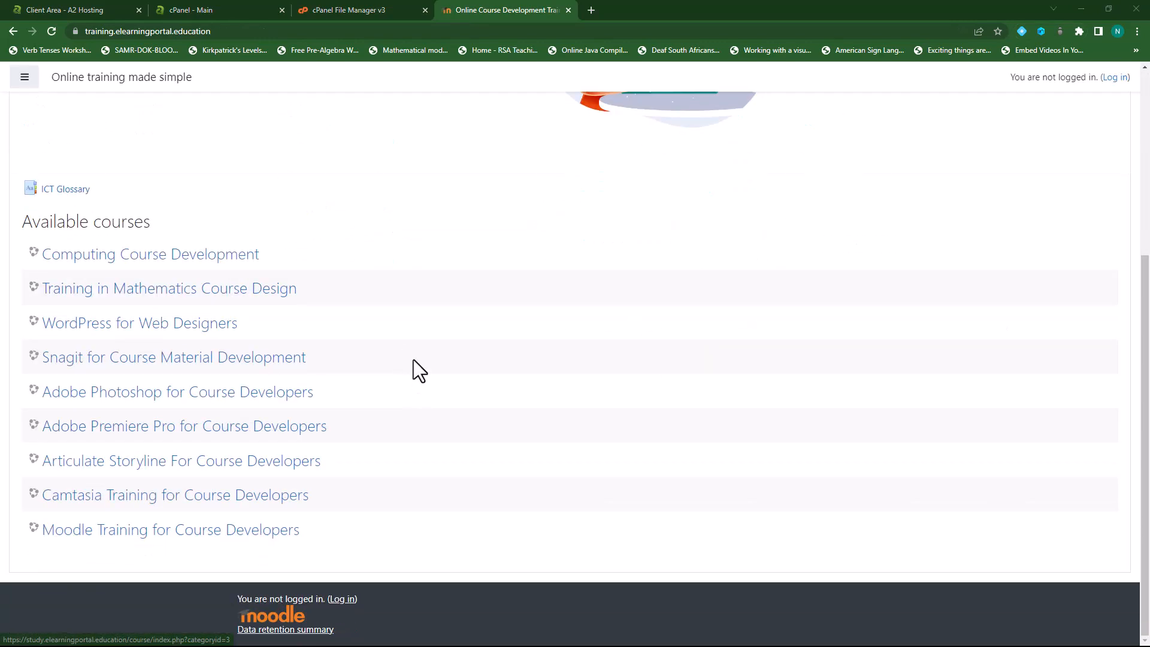
pyautogui.scroll(3, 429, 400)
pyautogui.scroll(2, 429, 402)
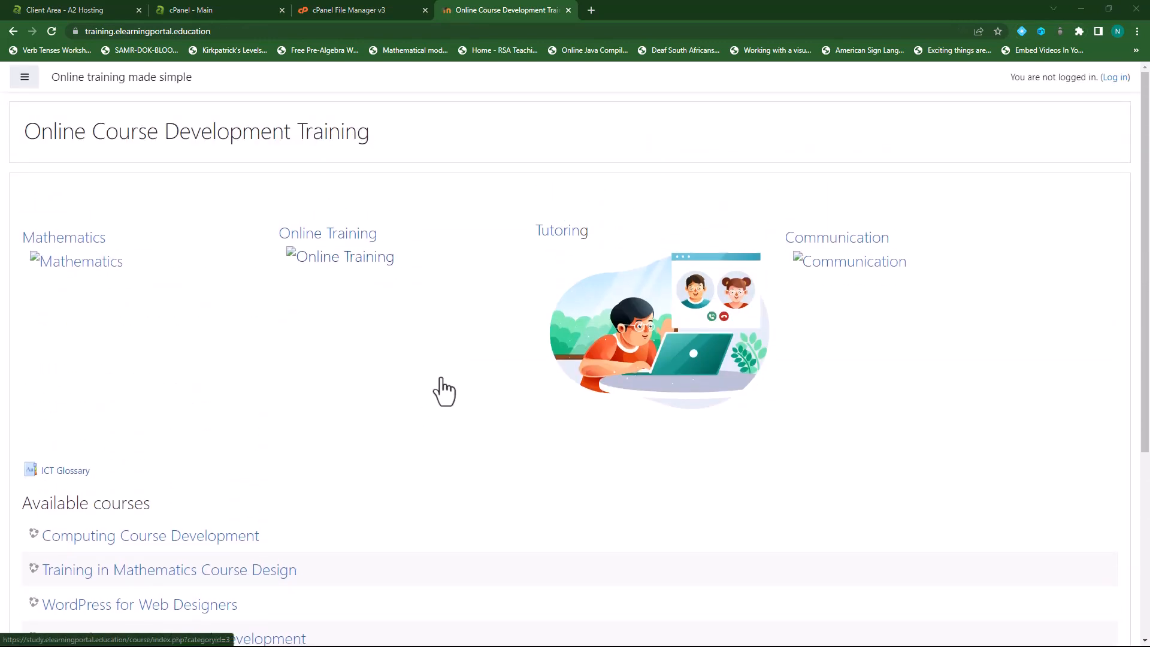
pyautogui.click(1115, 77)
pyautogui.click(398, 162)
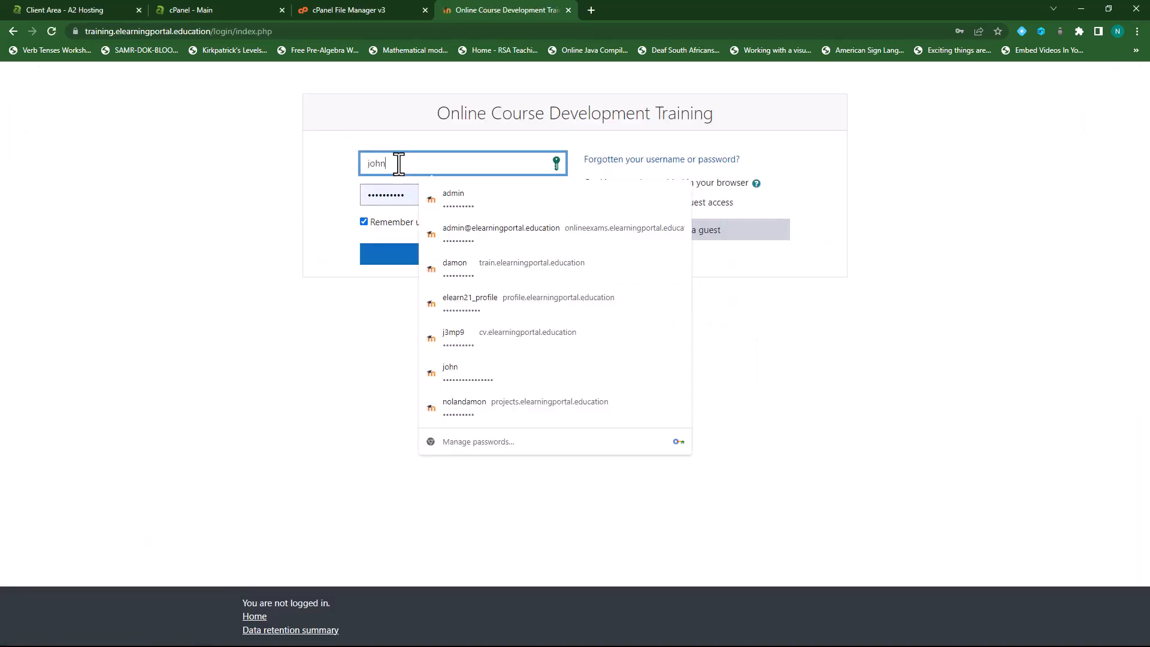
pyautogui.click(472, 197)
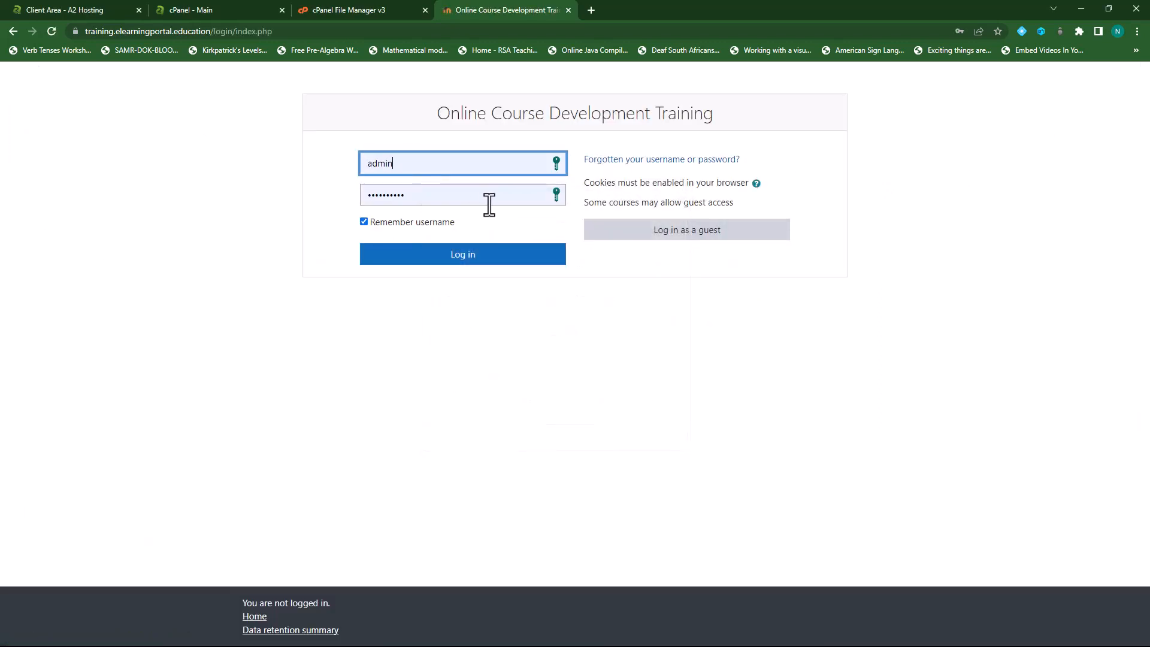
pyautogui.click(429, 194)
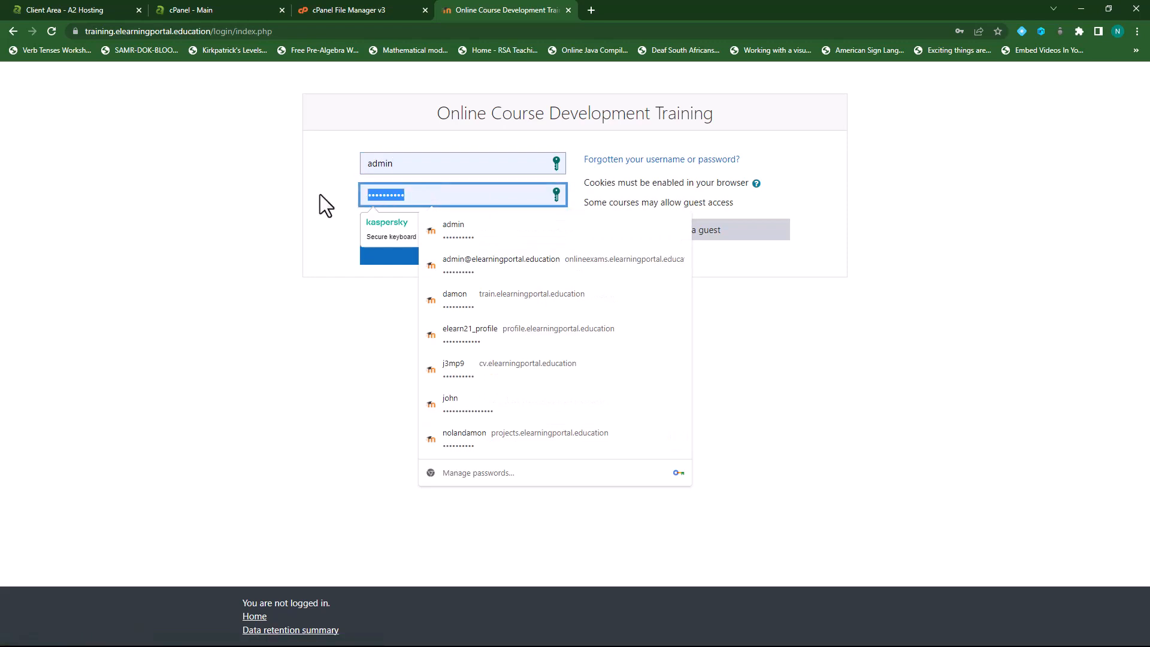
pyautogui.press('Escape')
pyautogui.click(485, 259)
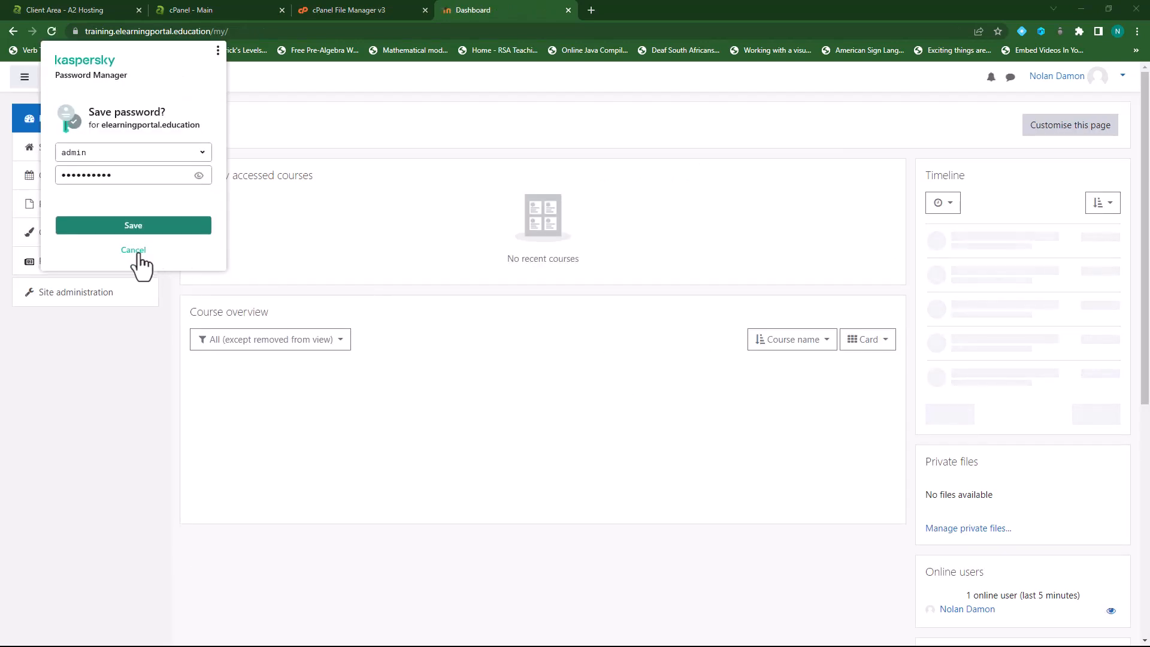
# Step: Decline saving the password, then open the Moodle Training for Course Developers course from Site home
pyautogui.click(133, 250)
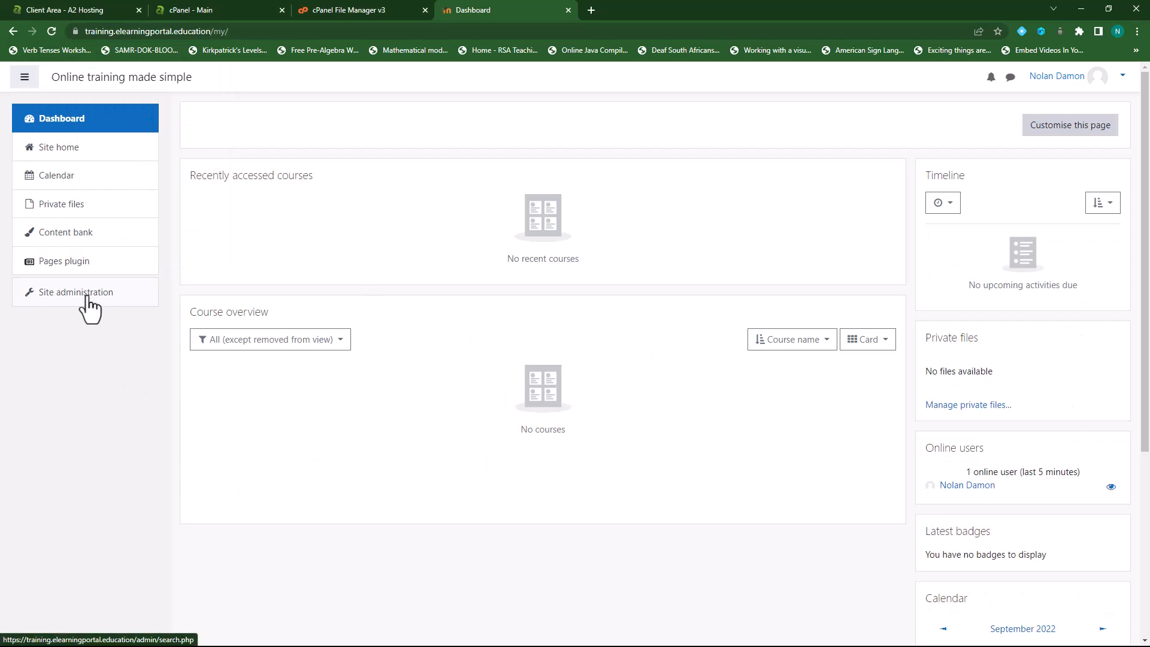
pyautogui.click(71, 150)
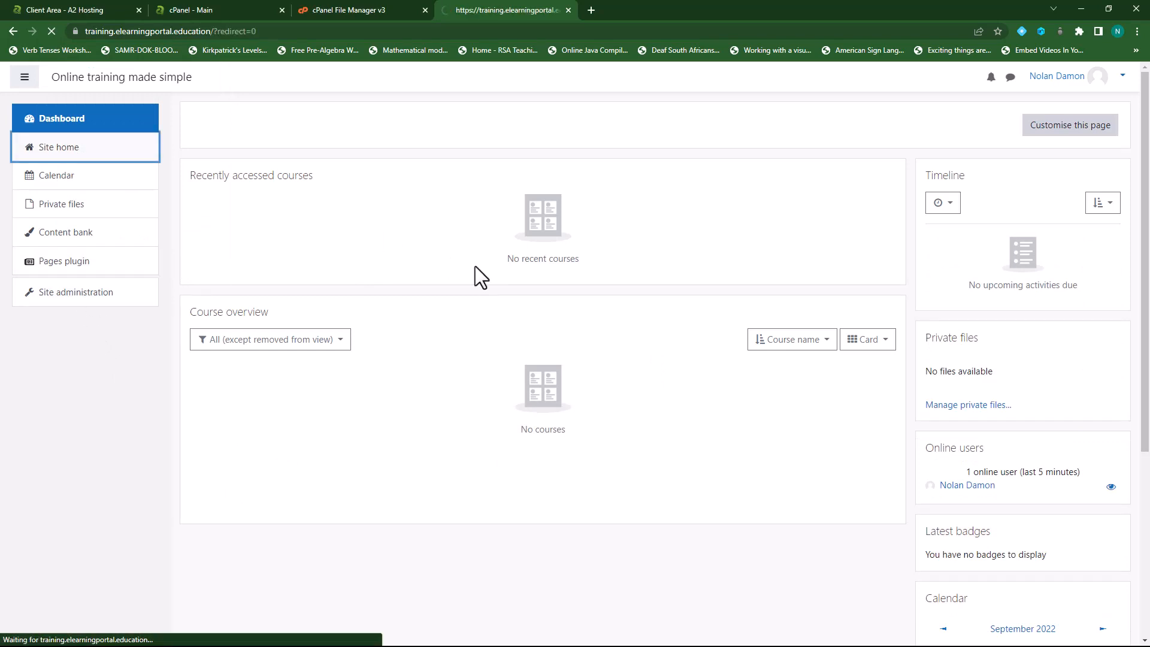
pyautogui.scroll(-2, 347, 523)
pyautogui.scroll(-3, 354, 516)
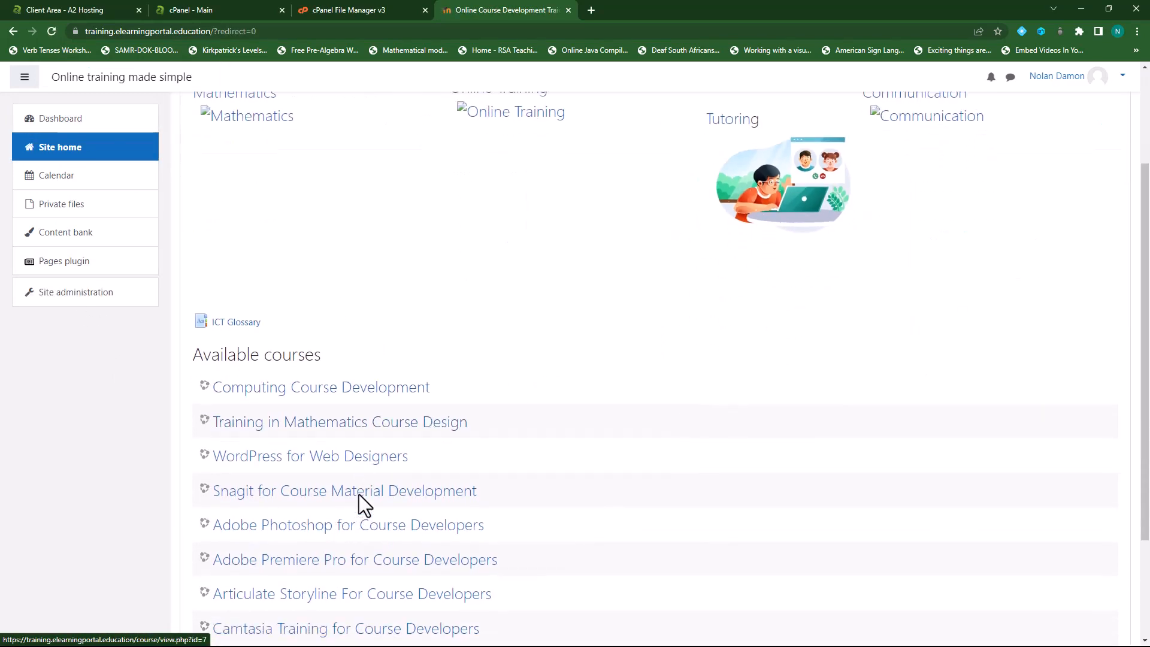
pyautogui.scroll(3, 347, 513)
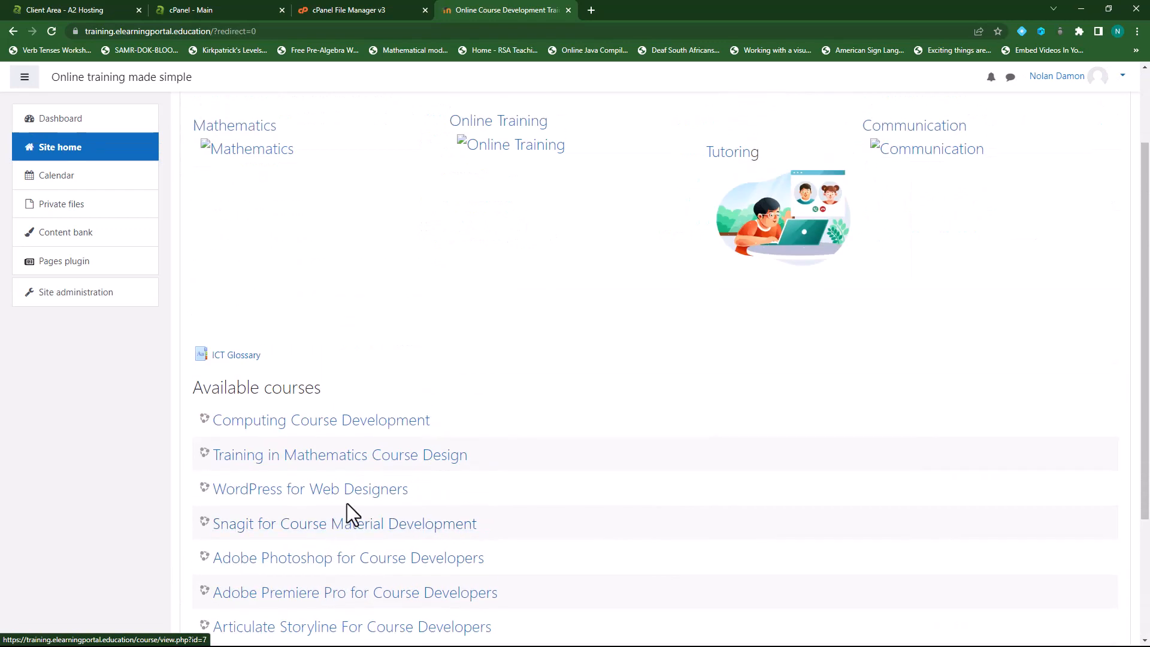
pyautogui.scroll(-3, 360, 514)
pyautogui.click(349, 519)
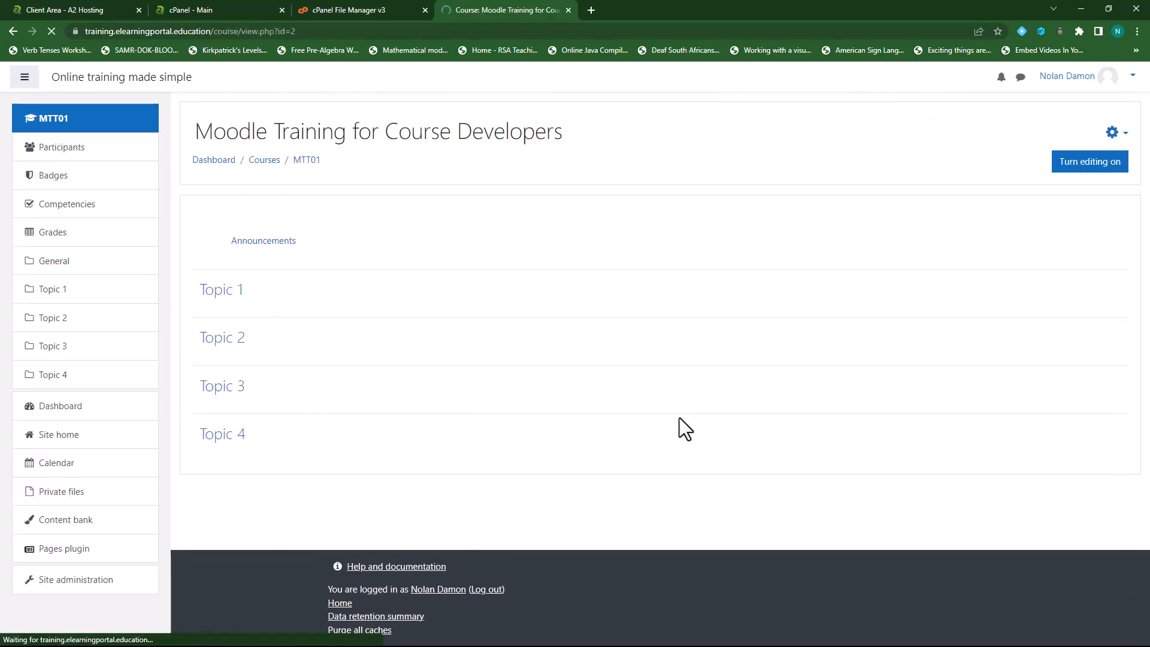
# Step: Return to Site home, open the Computing Course Development course, then go to Site administration
pyautogui.click(7, 32)
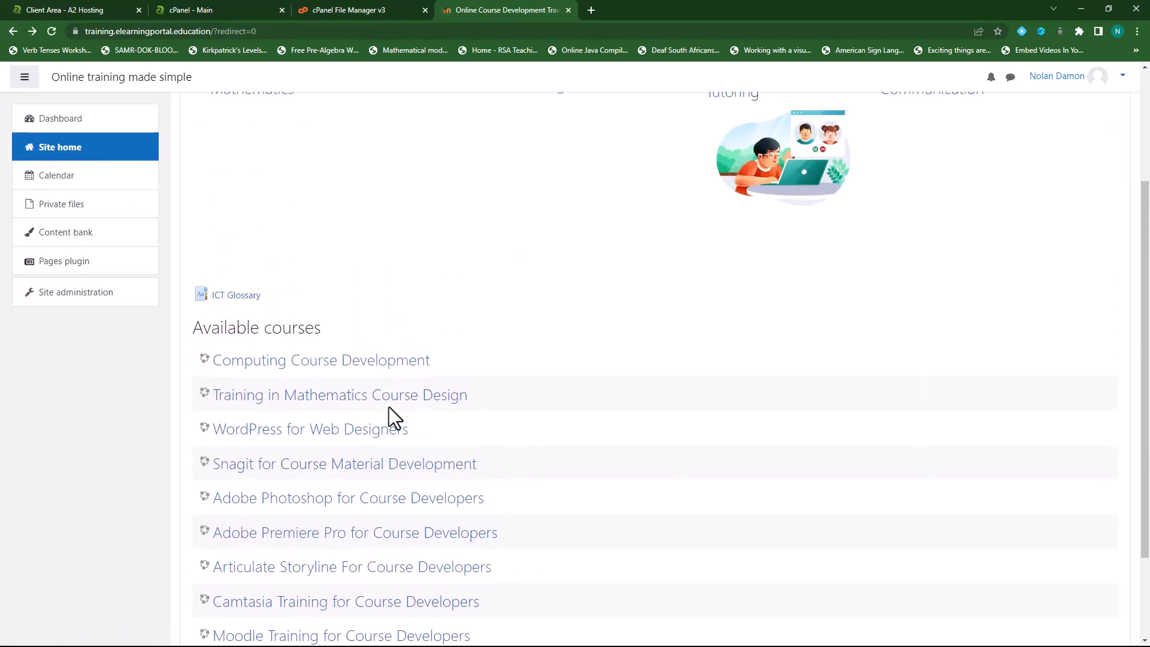
pyautogui.click(311, 366)
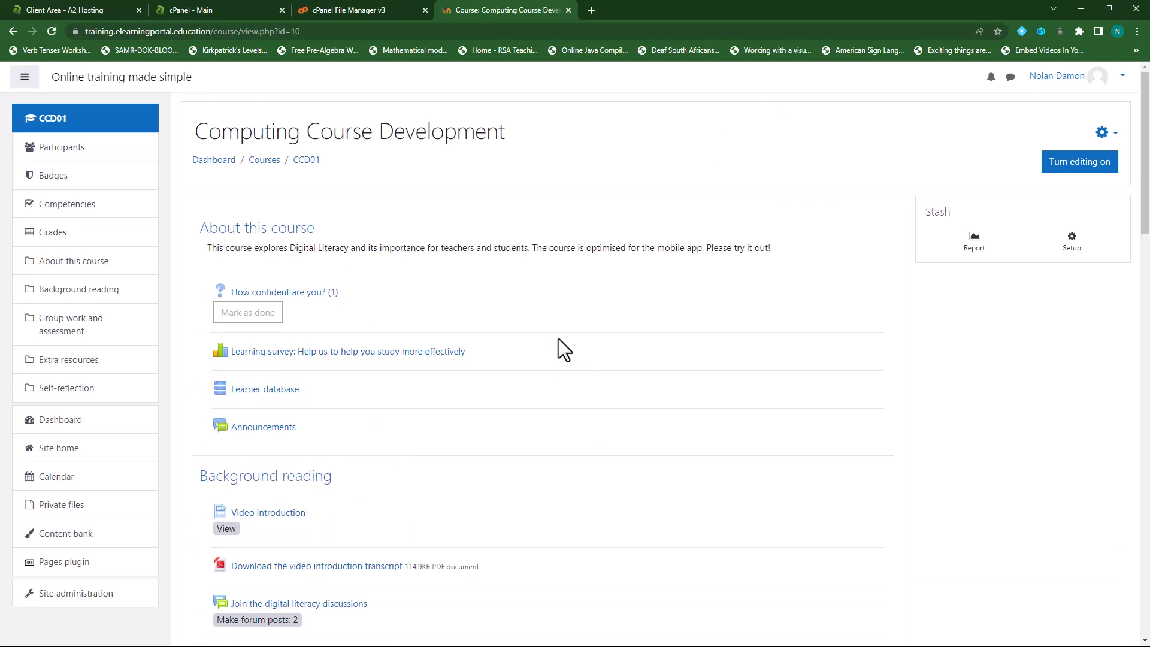
pyautogui.click(89, 601)
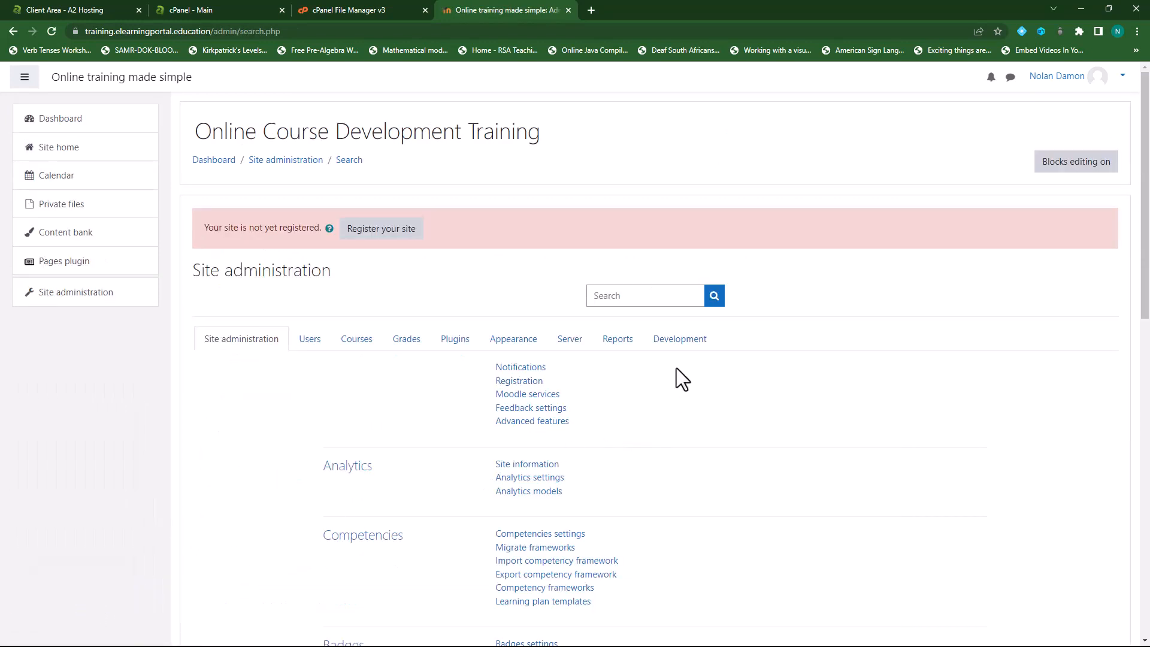
# Step: Purge all caches from Site administration's Development settings
pyautogui.click(678, 341)
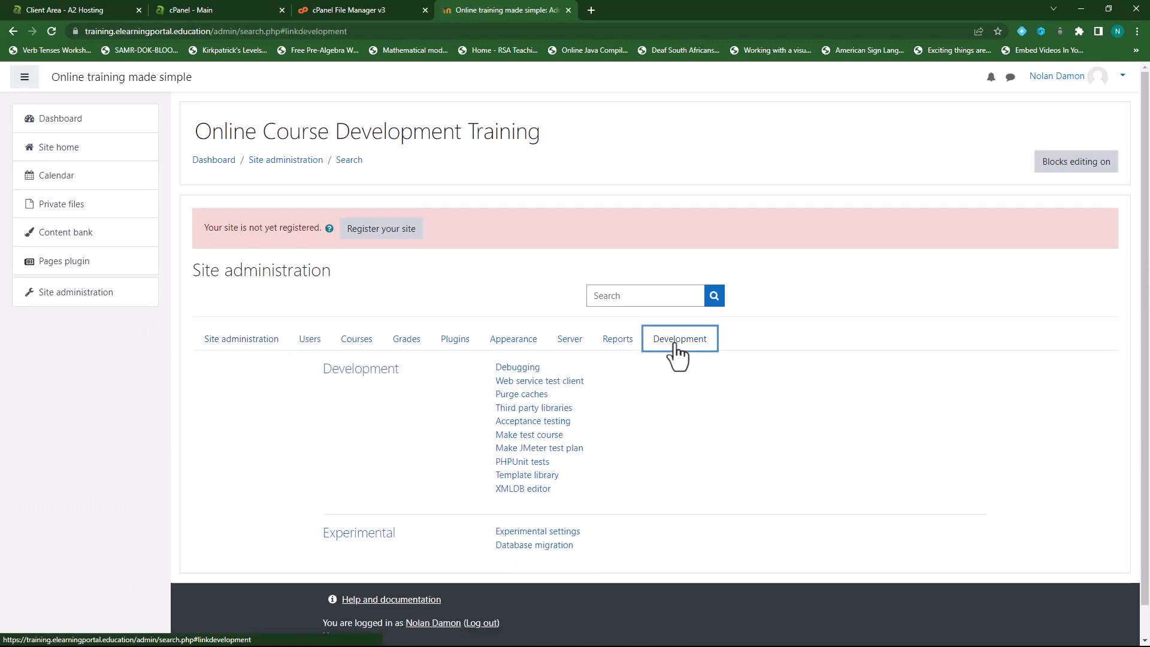
pyautogui.click(522, 394)
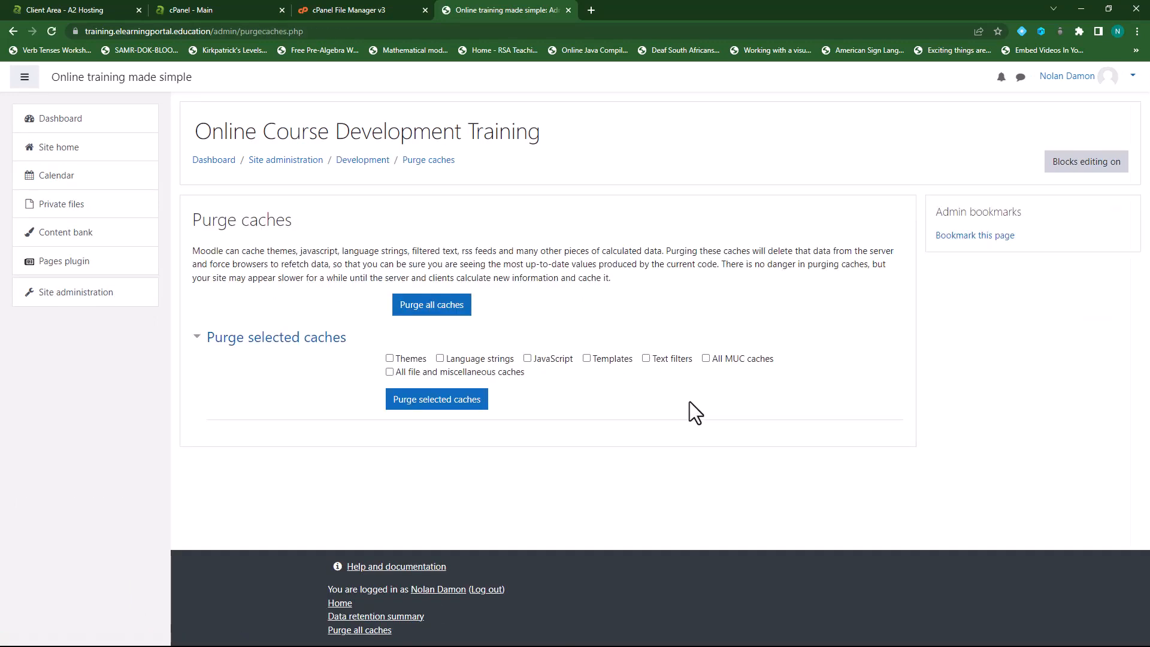
pyautogui.click(429, 308)
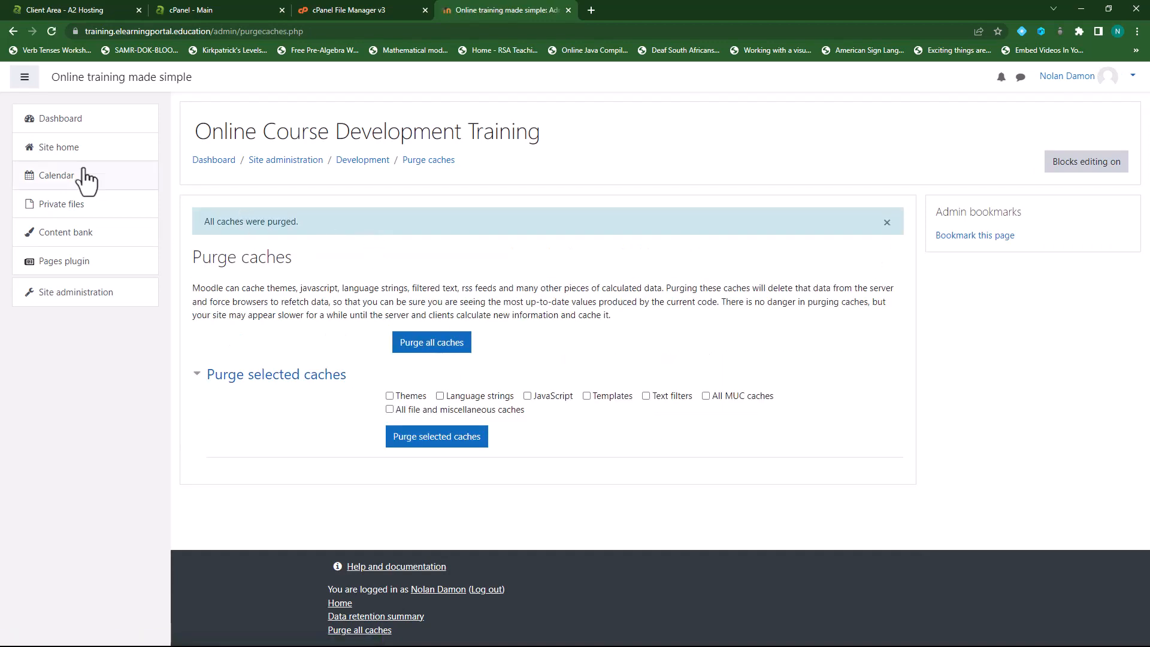
# Step: Return to Site home and review the nine available courses
pyautogui.click(57, 150)
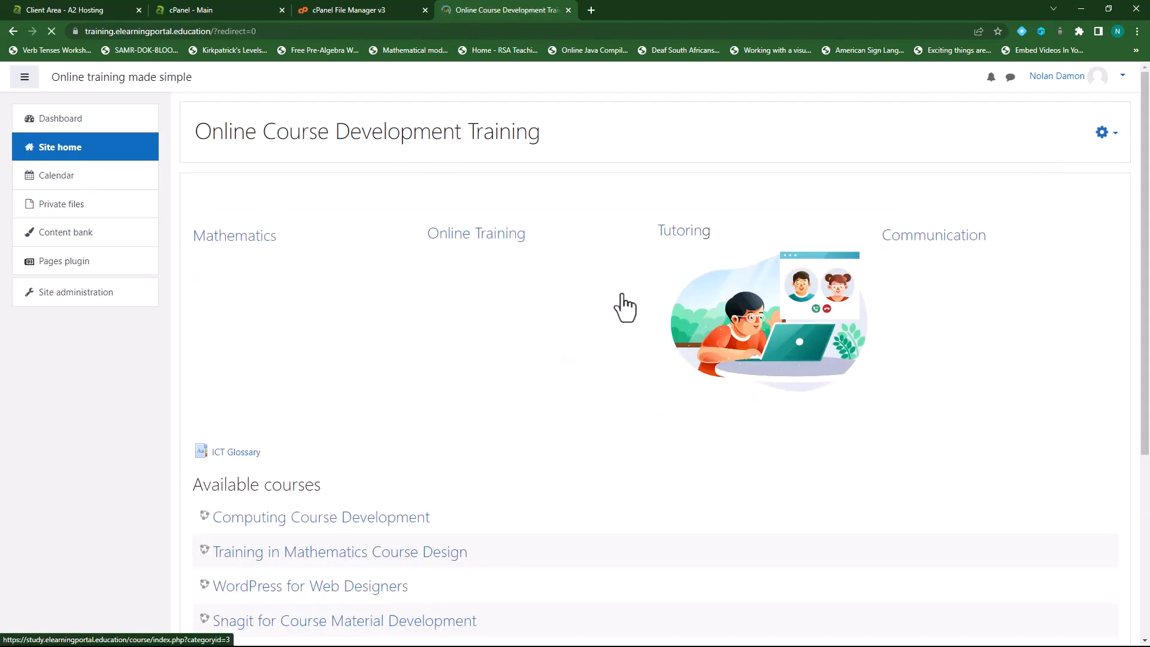
pyautogui.scroll(-3, 467, 393)
pyautogui.scroll(-2, 479, 384)
pyautogui.scroll(5, 530, 404)
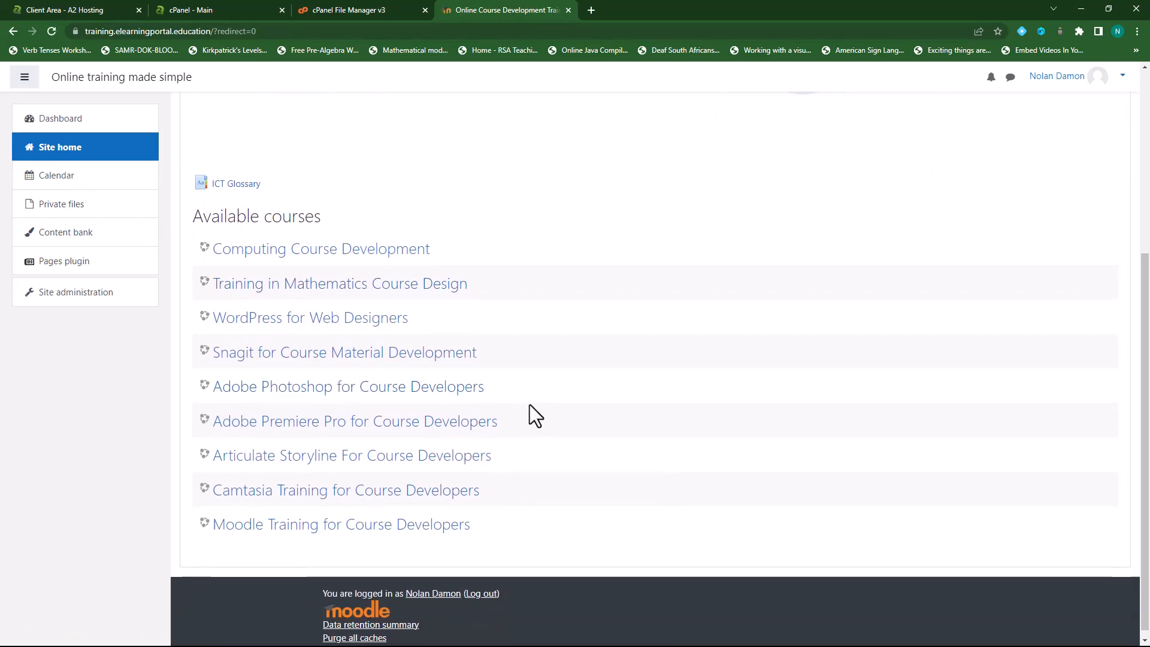